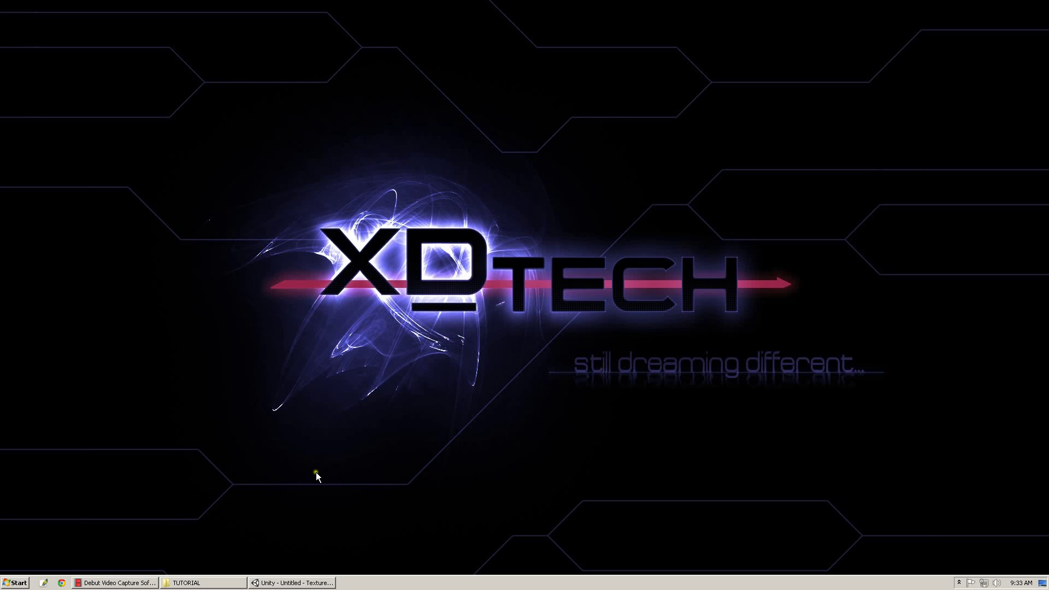
Step: Launch TexturePackerGUI from the Windows Start menu program list
click(15, 582)
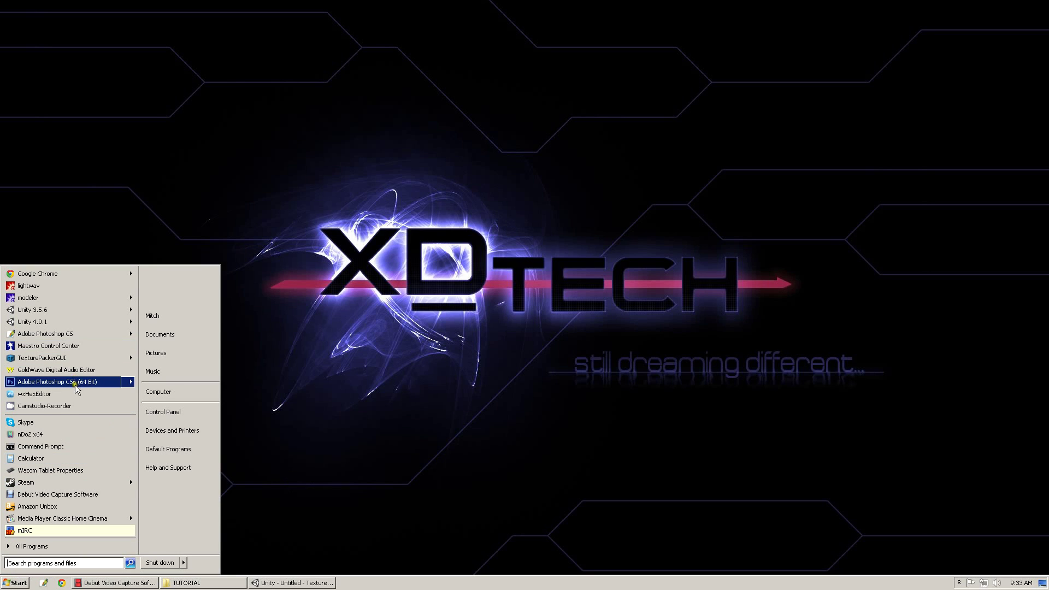
click(67, 357)
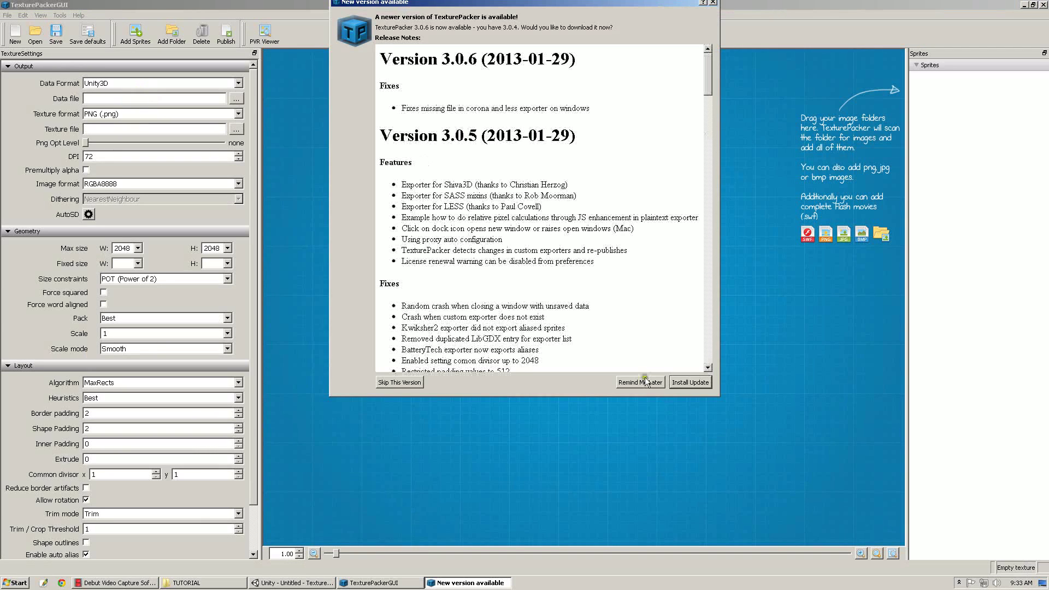
Step: Postpone the 3.0.6 update notice and choose Unity3D as the data format
click(639, 382)
click(169, 82)
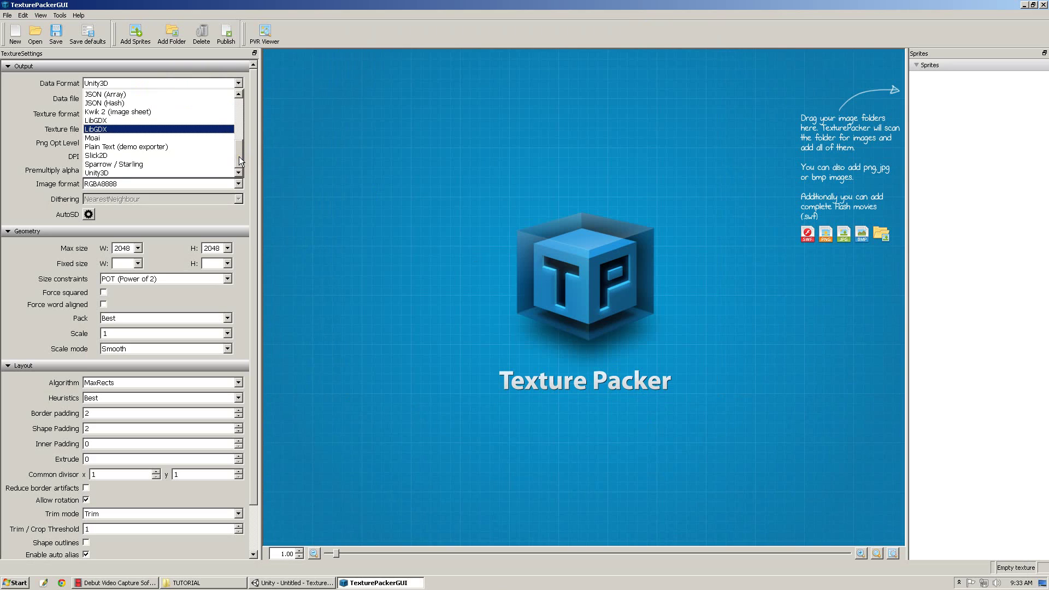
drag(238, 156, 241, 111)
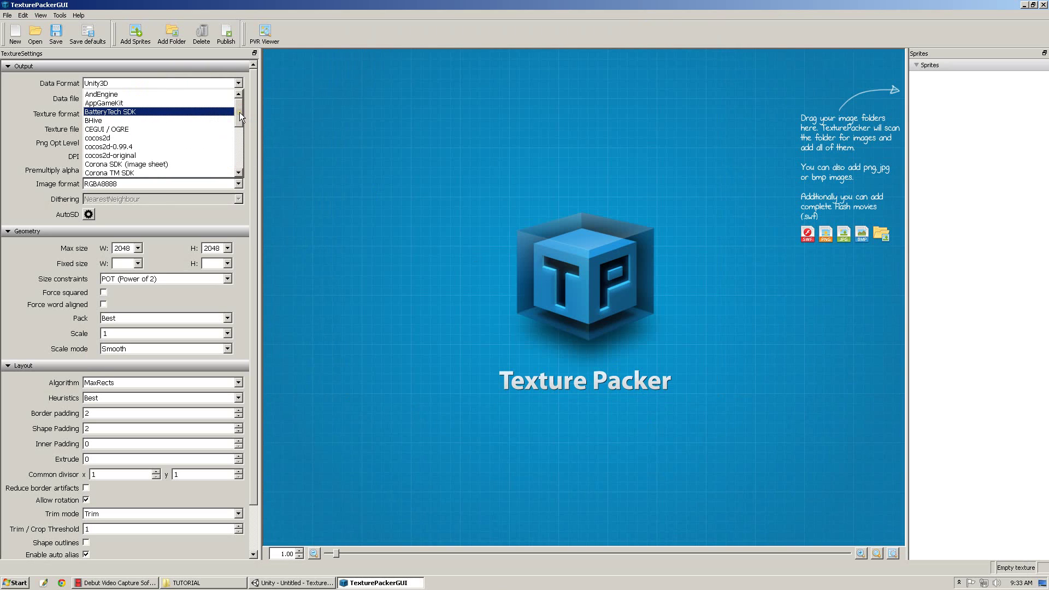
drag(239, 112, 237, 156)
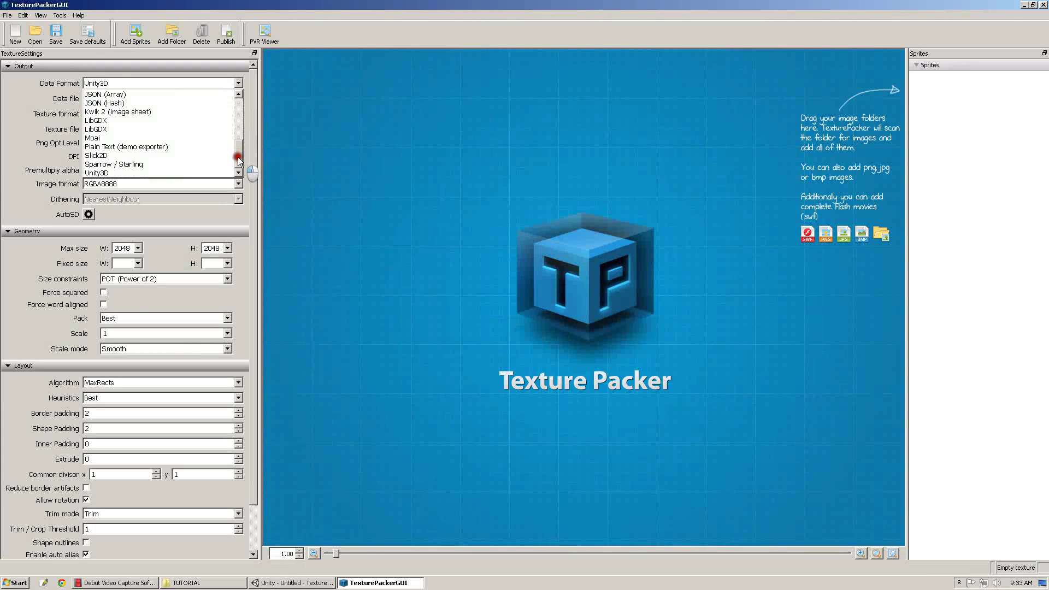
click(160, 172)
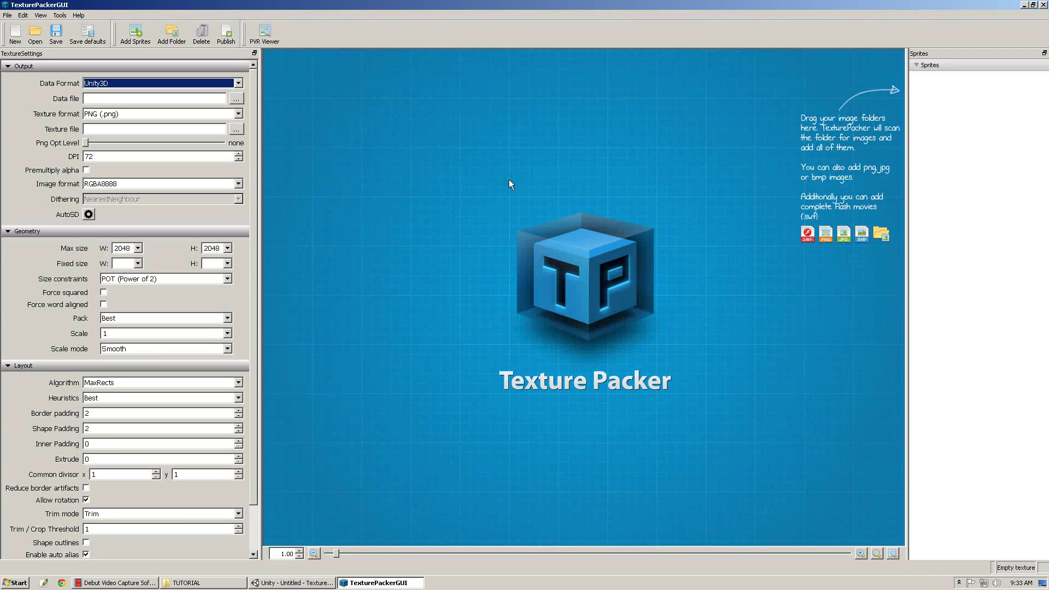
Step: Minimise TexturePacker and bring up the Unity editor and the TUTORIAL folder window
click(1024, 5)
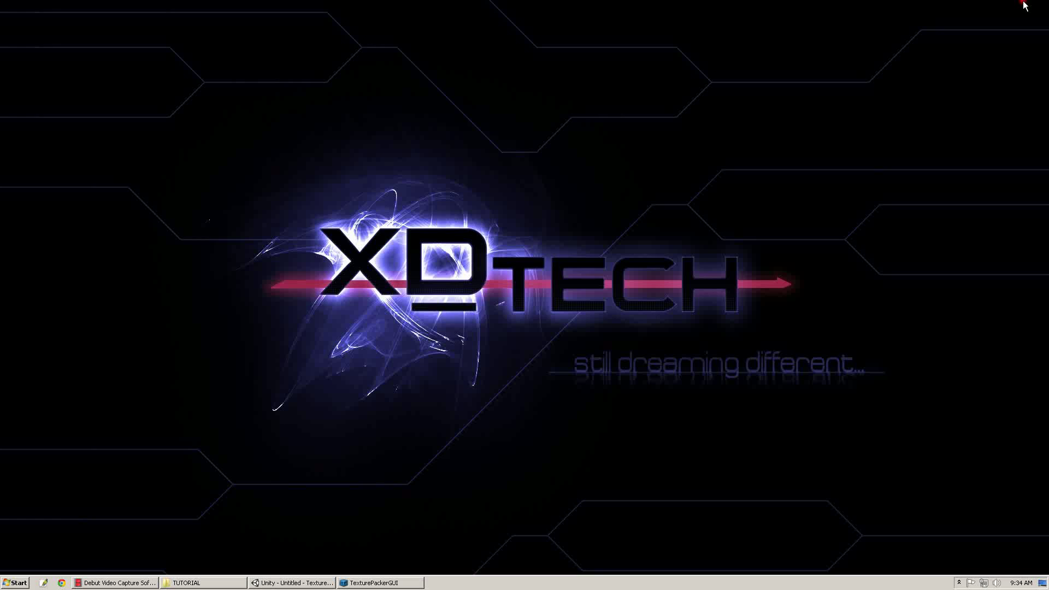
click(281, 586)
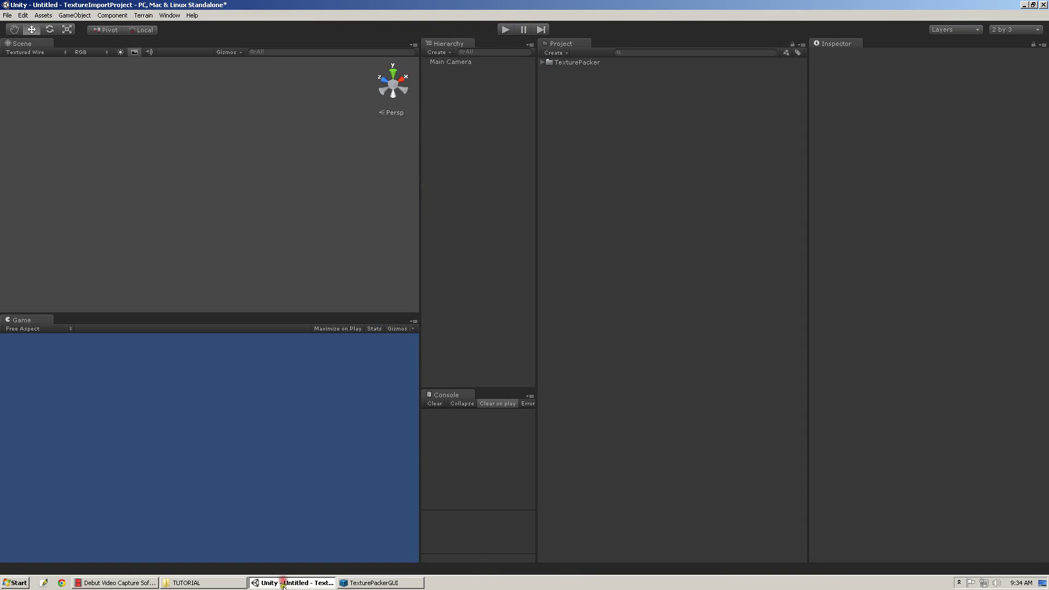
click(221, 583)
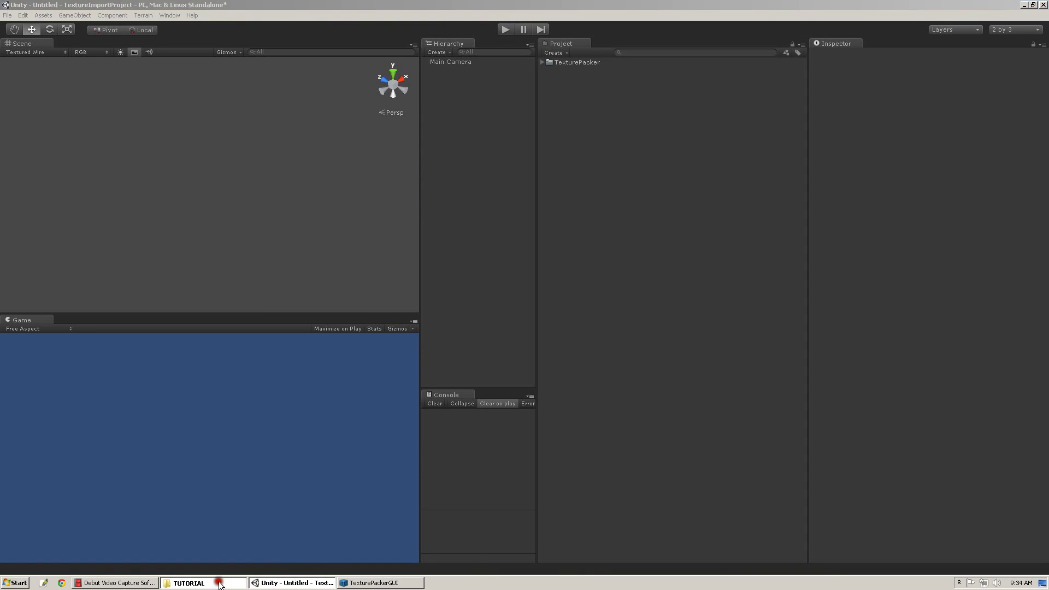
click(56, 185)
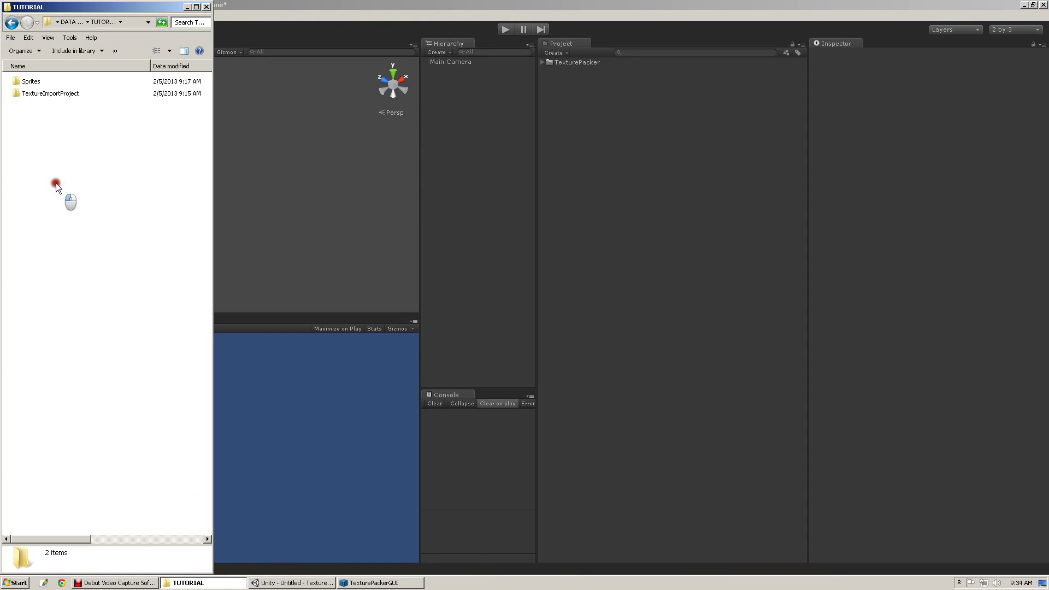
Step: Browse into Sprites > CardSuits to view the suit images, then go back to Sprites
double_click(37, 82)
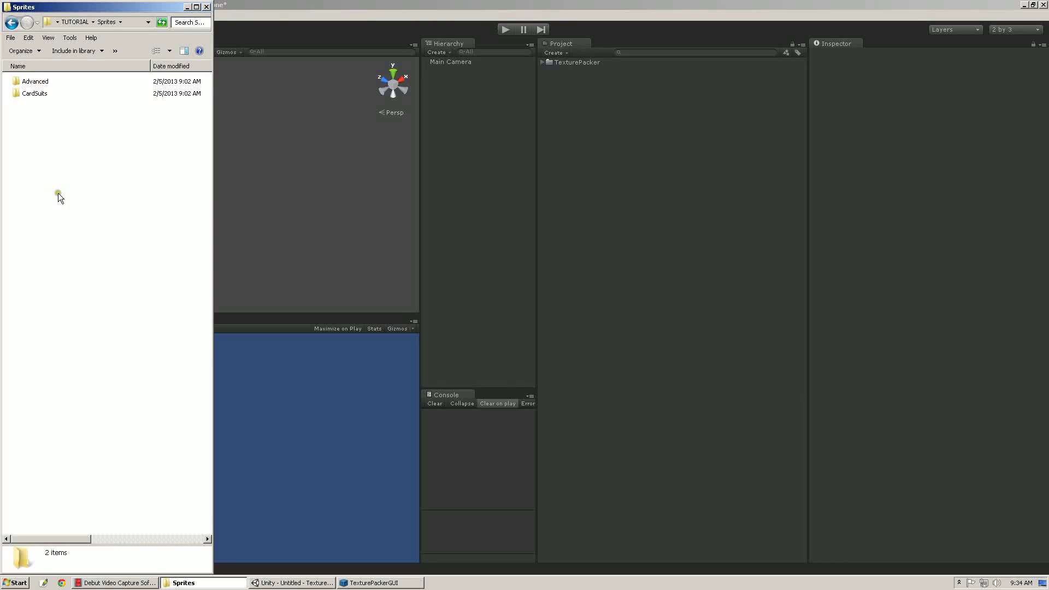
double_click(36, 94)
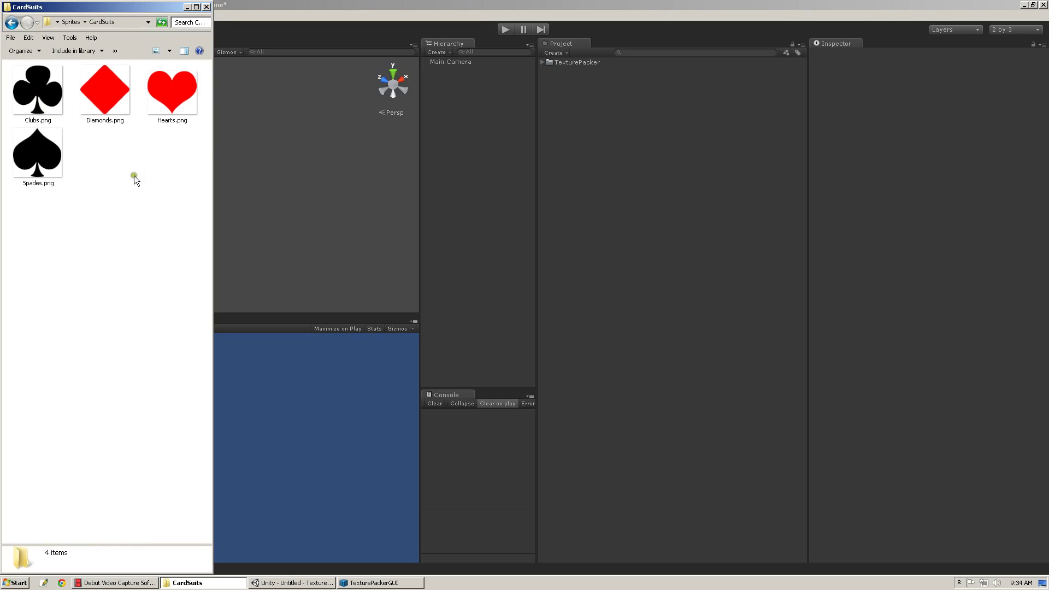
drag(213, 147, 233, 156)
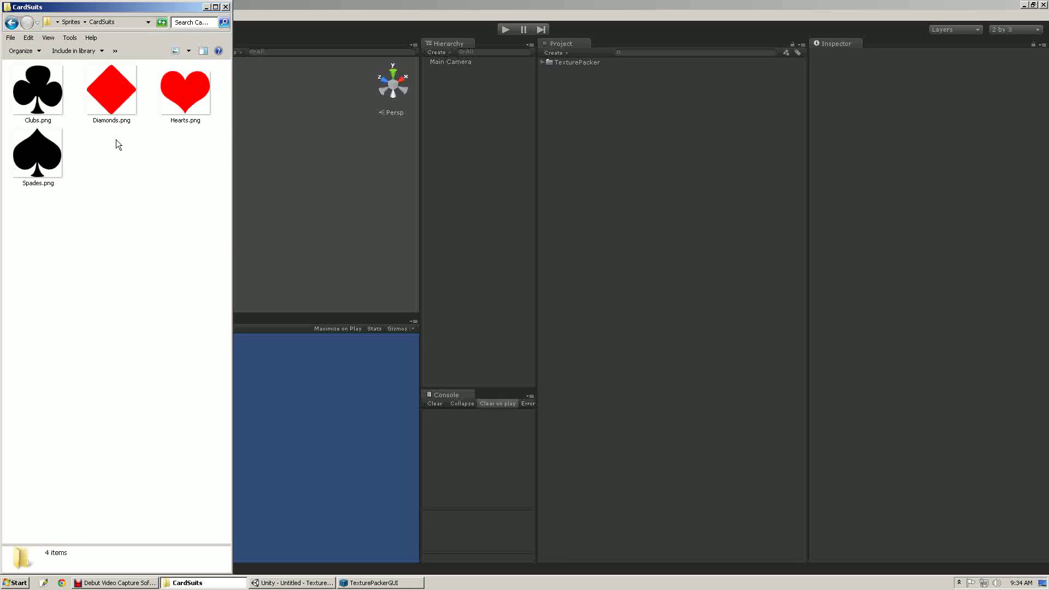
click(12, 23)
click(77, 146)
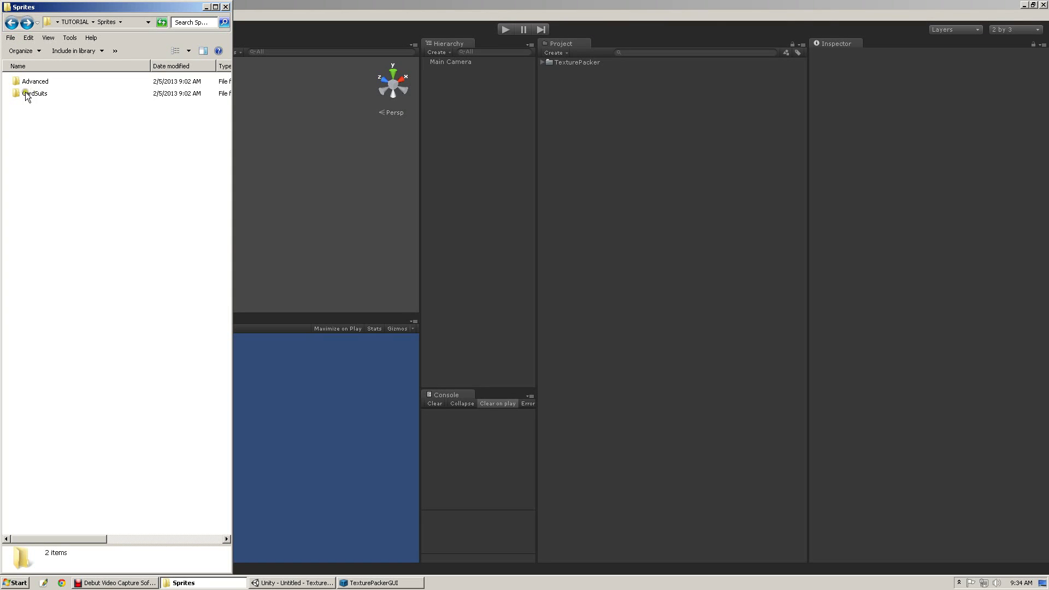
Step: Import the CardSuits folder into the Unity project and expand it to inspect Hearts and Diamonds
drag(28, 95, 627, 128)
click(592, 85)
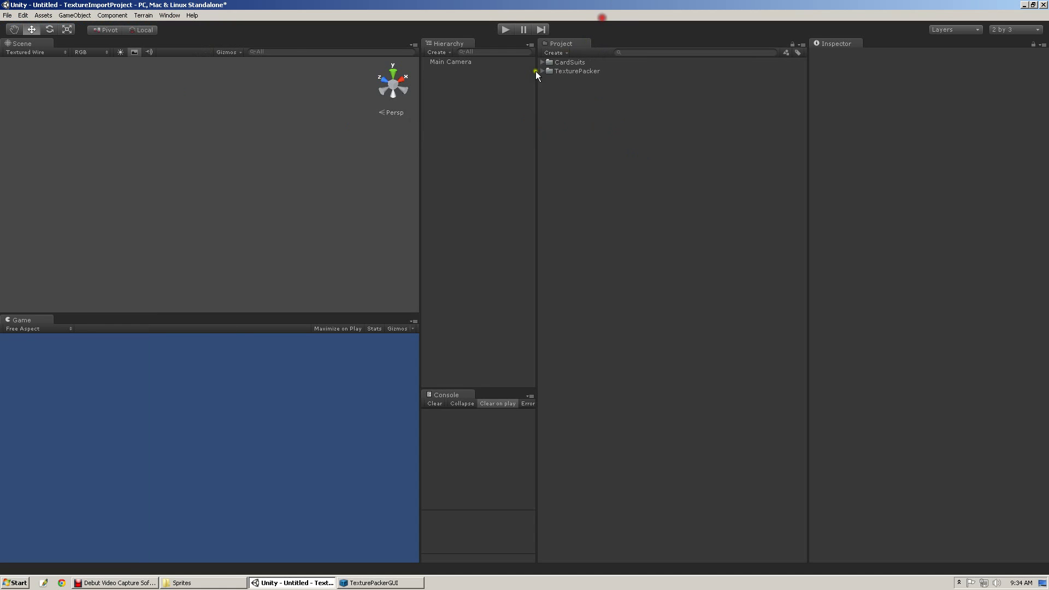
click(542, 62)
click(567, 88)
click(590, 160)
click(579, 88)
click(577, 80)
Step: Compare the Clubs, Diamonds, Hearts and Spades textures with alpha preview, then try dragging Hearts into the scene
key(Up)
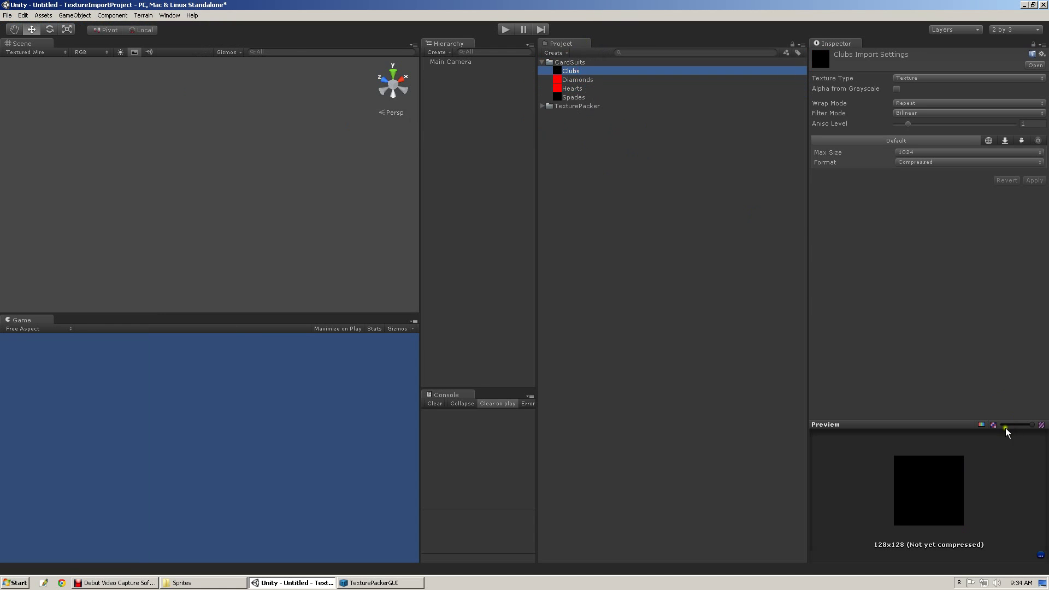
click(981, 425)
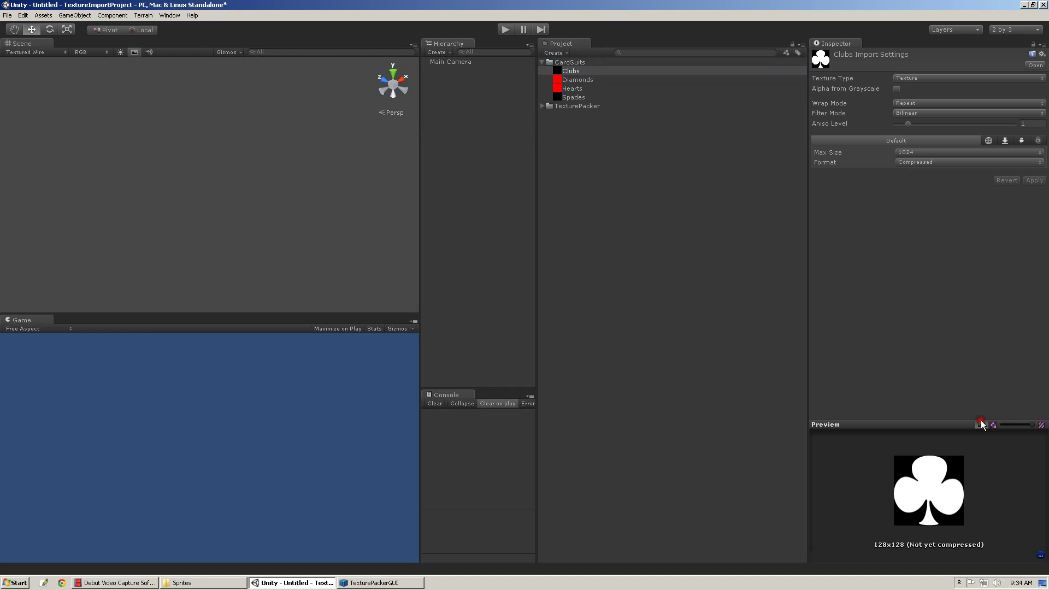
click(583, 87)
click(574, 79)
click(578, 89)
click(576, 97)
click(575, 89)
click(575, 80)
click(576, 70)
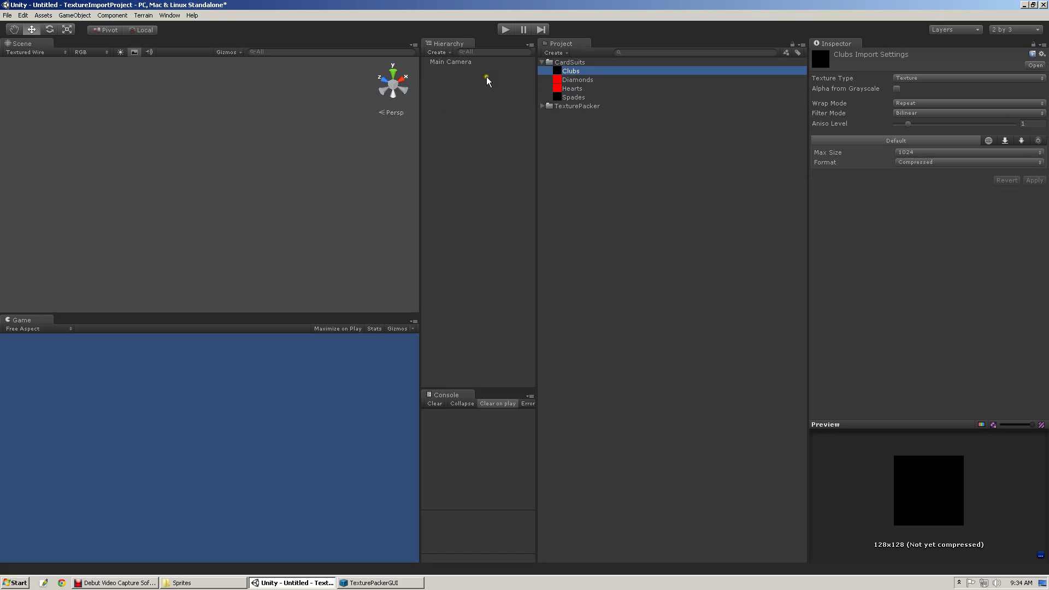
drag(567, 93, 516, 107)
Step: Create a GUI Texture game object from the selected Diamonds texture
click(577, 80)
click(111, 15)
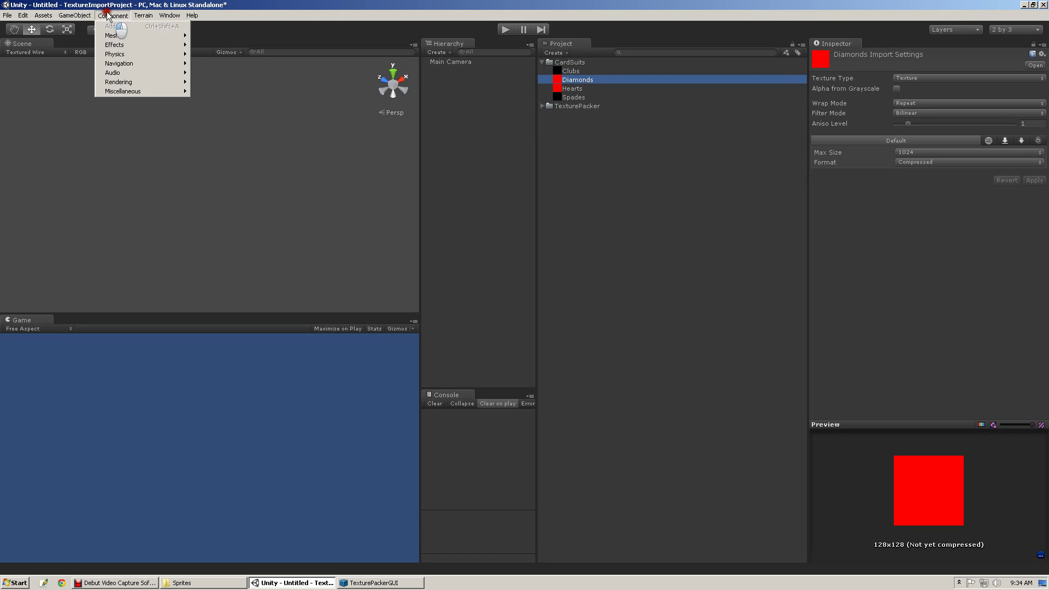
mouse_move(87, 36)
click(207, 63)
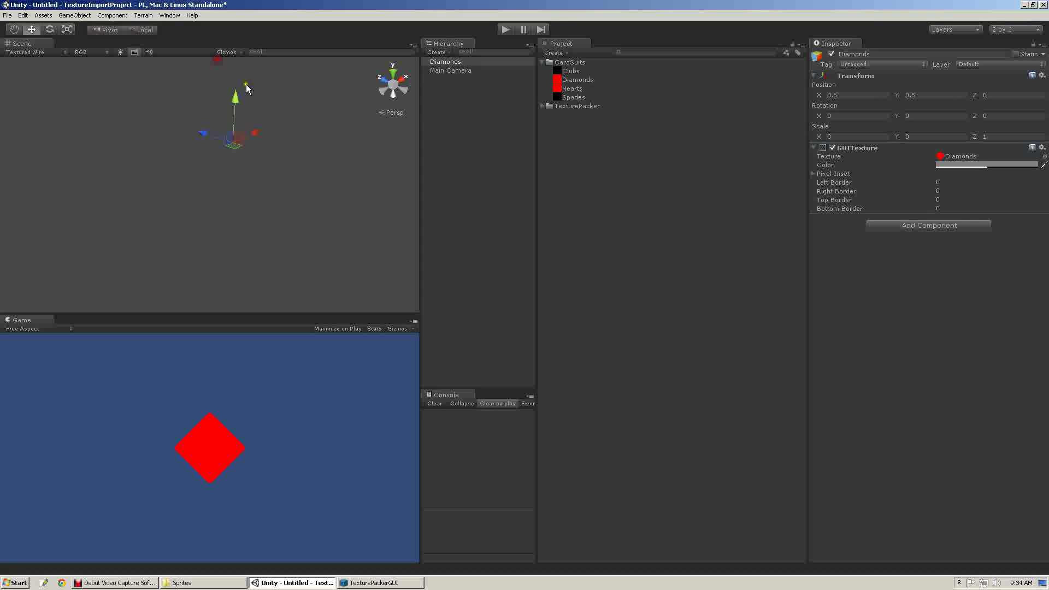
Step: Move the Diamonds GUI texture lower in the view and compare it with Main Camera
alt+drag(231, 182, 467, 166)
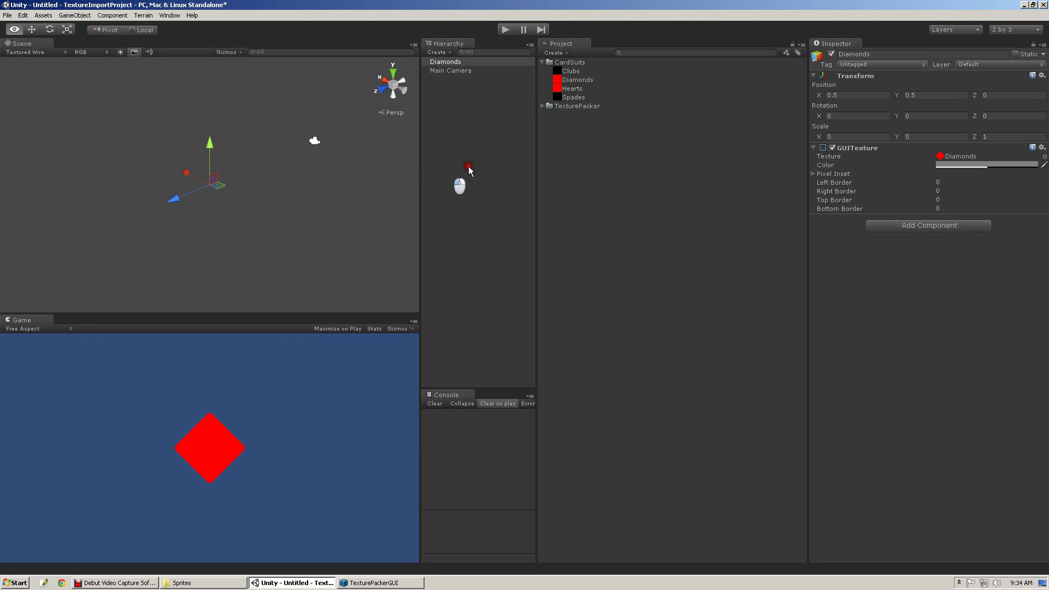
click(214, 149)
click(486, 63)
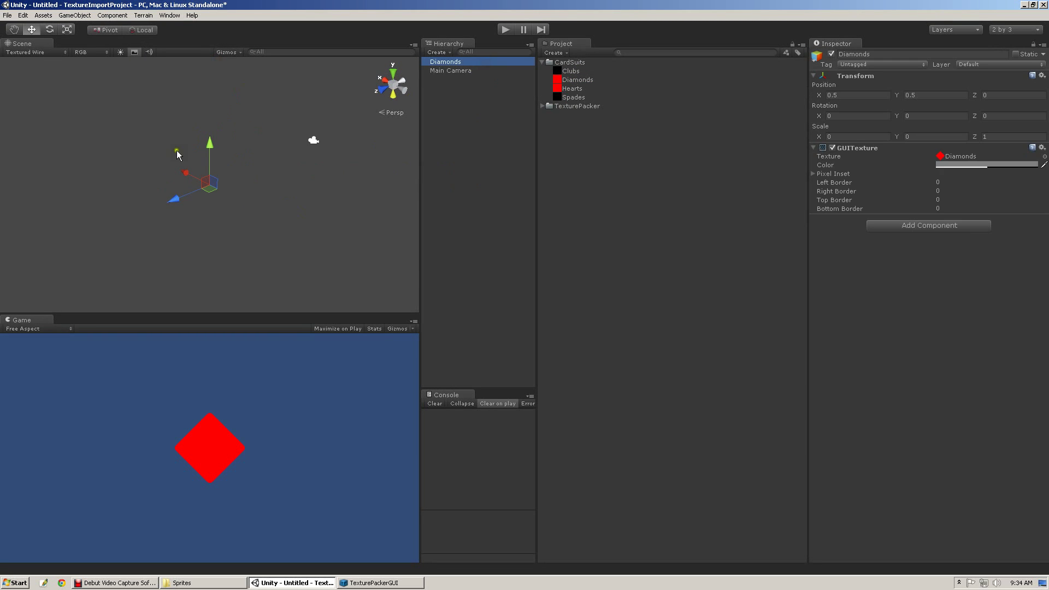
drag(209, 143, 210, 150)
click(462, 62)
click(470, 70)
click(469, 62)
click(447, 71)
click(447, 64)
Step: Delete the Diamonds object from the scene and the CardSuits folder from the project
key(Delete)
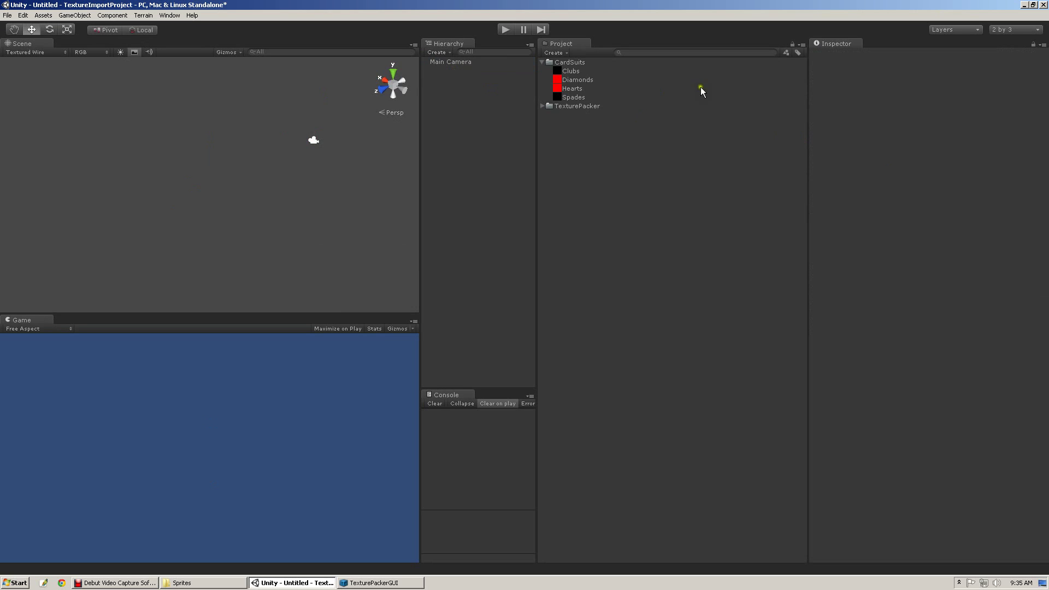
click(580, 63)
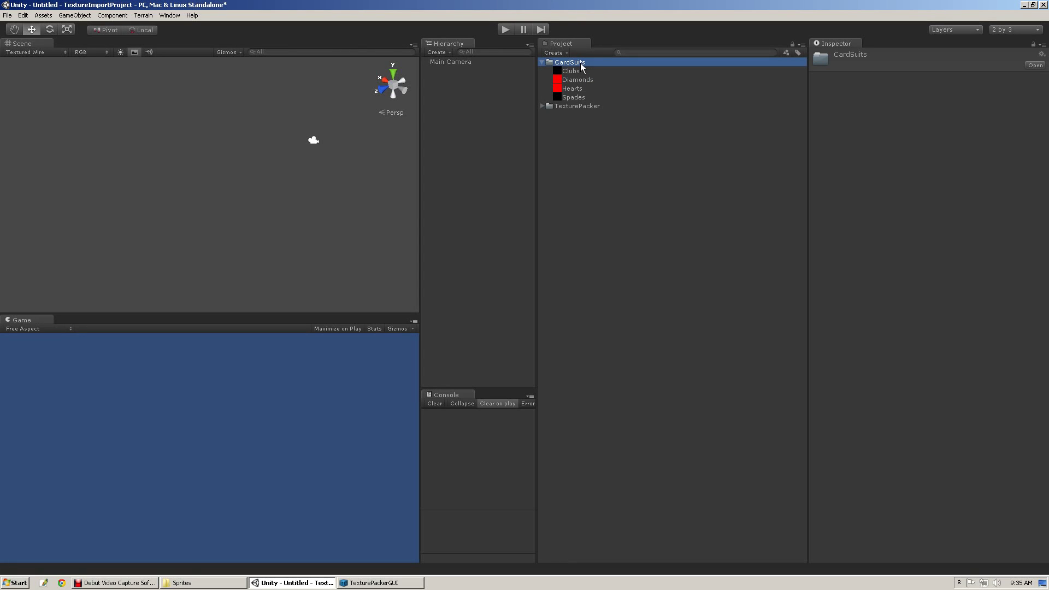
key(Delete)
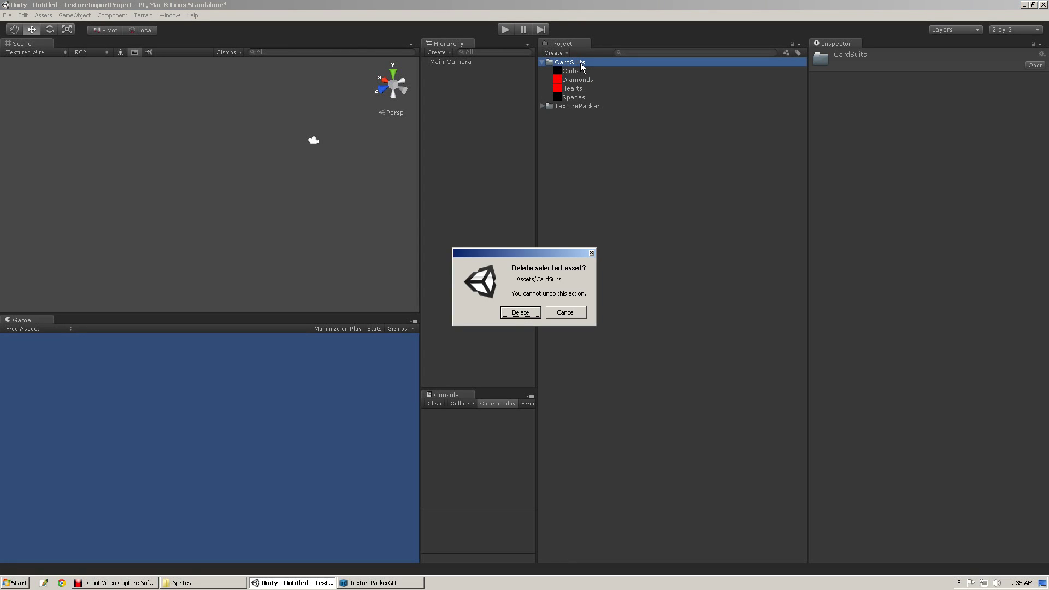
key(Return)
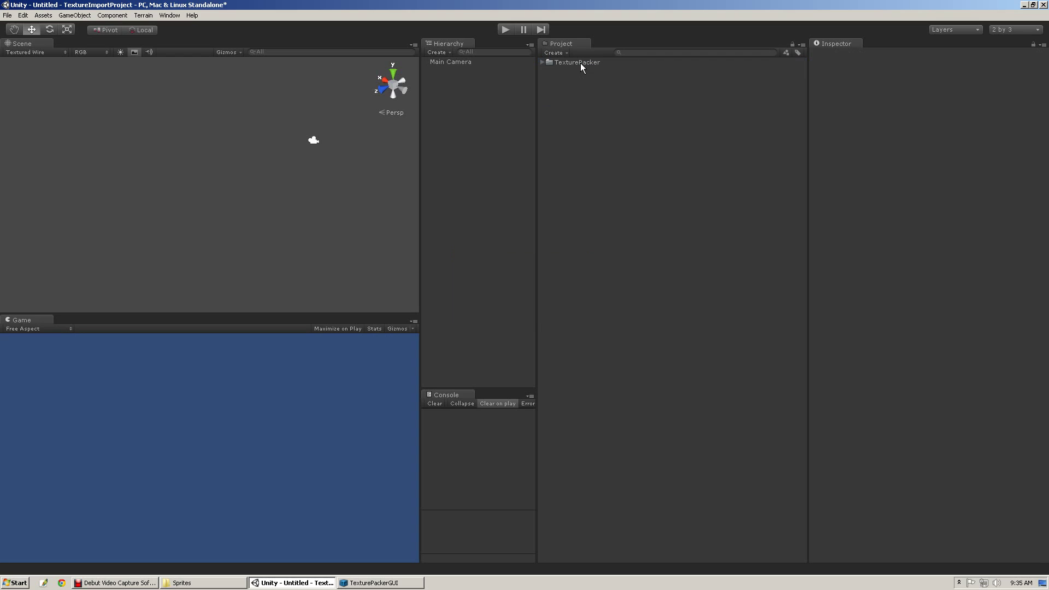
click(577, 312)
Step: Check the TUTORIAL folder in Explorer, then return to the Unity editor
click(241, 583)
click(113, 373)
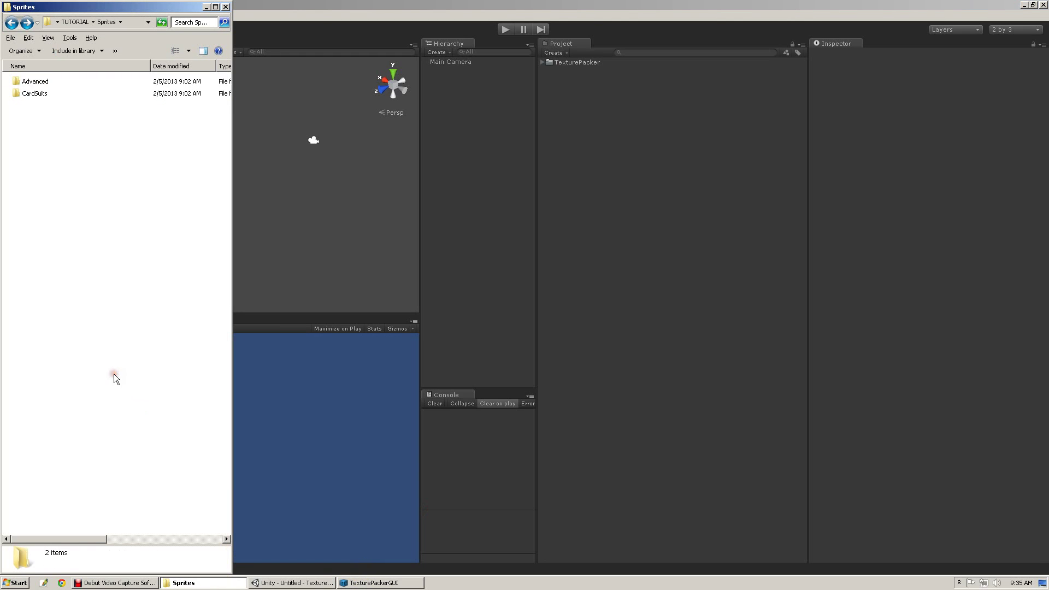
key(alt+Up)
click(114, 373)
click(330, 583)
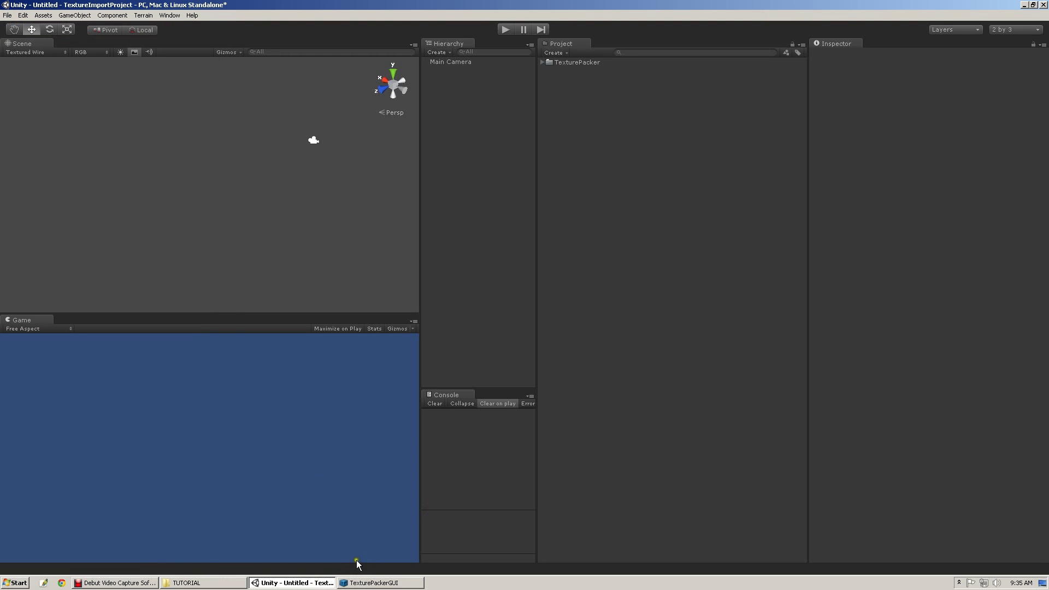
Step: Set TexturePacker's data format to Unity3D with PNG as the texture format
click(357, 582)
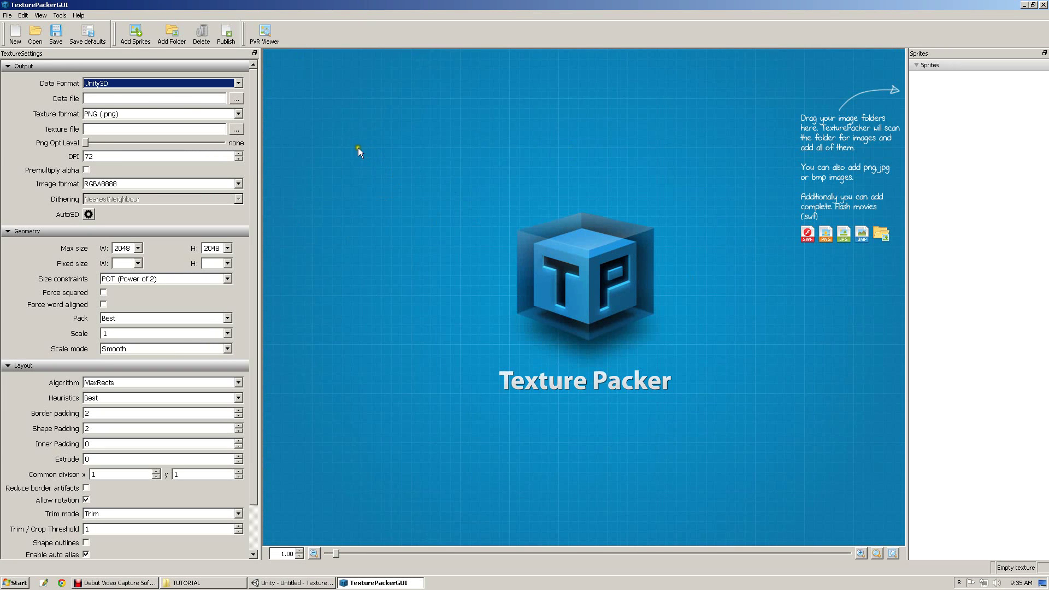
click(127, 82)
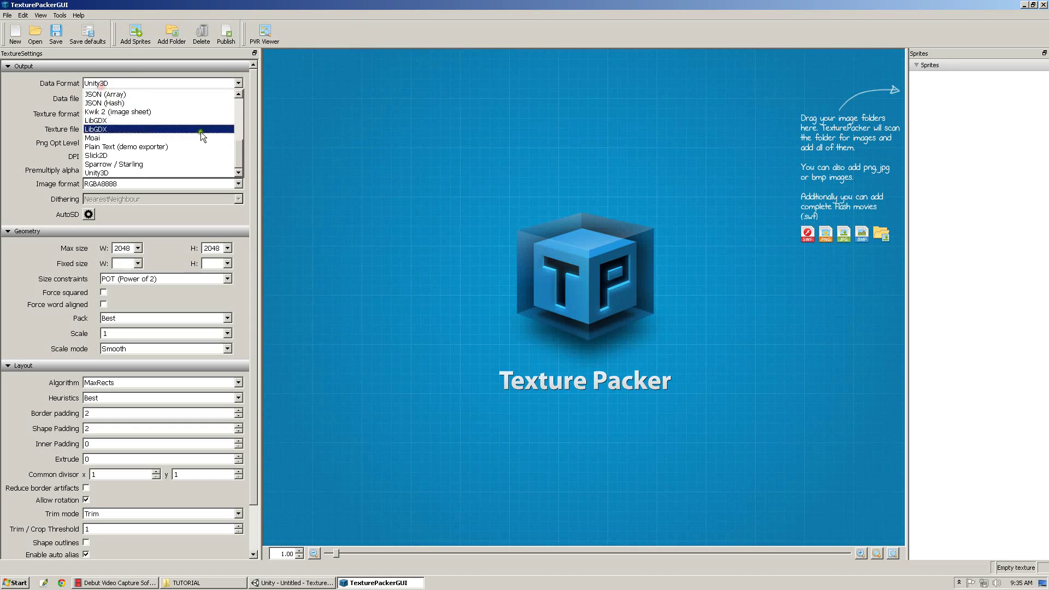
drag(237, 157, 148, 164)
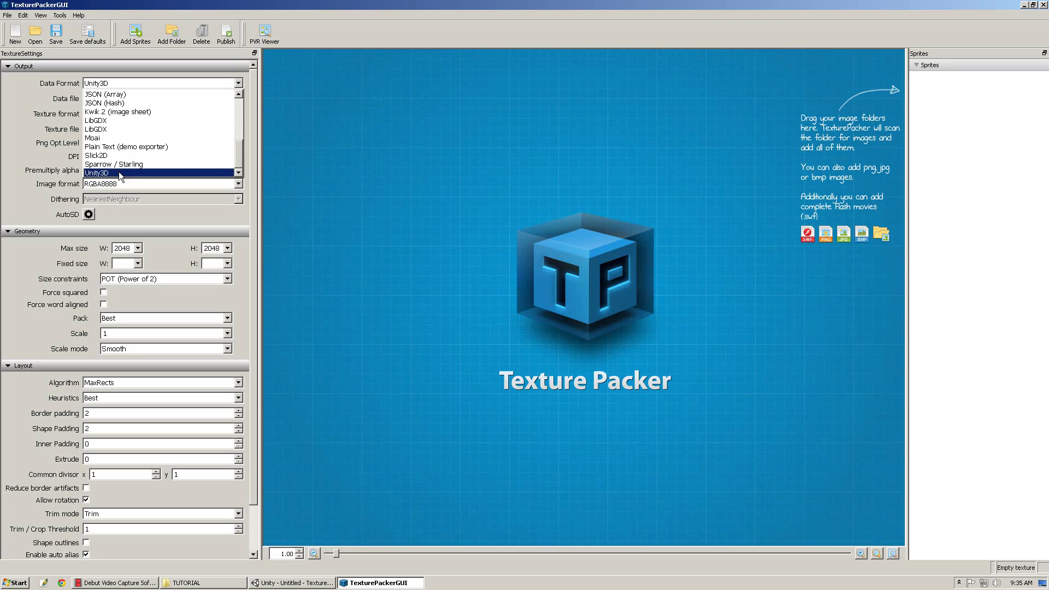
click(138, 174)
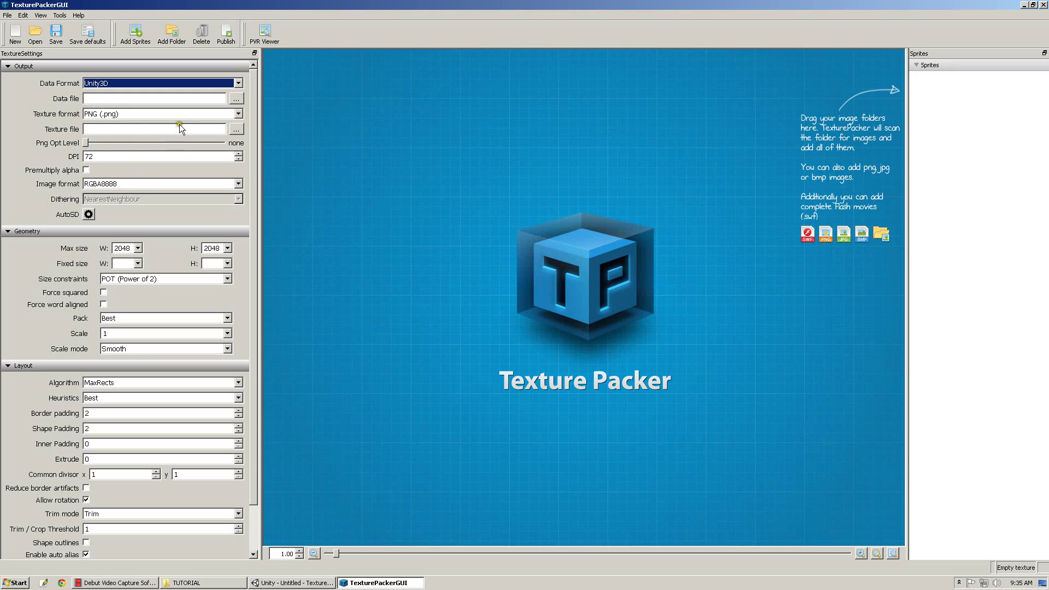
click(131, 114)
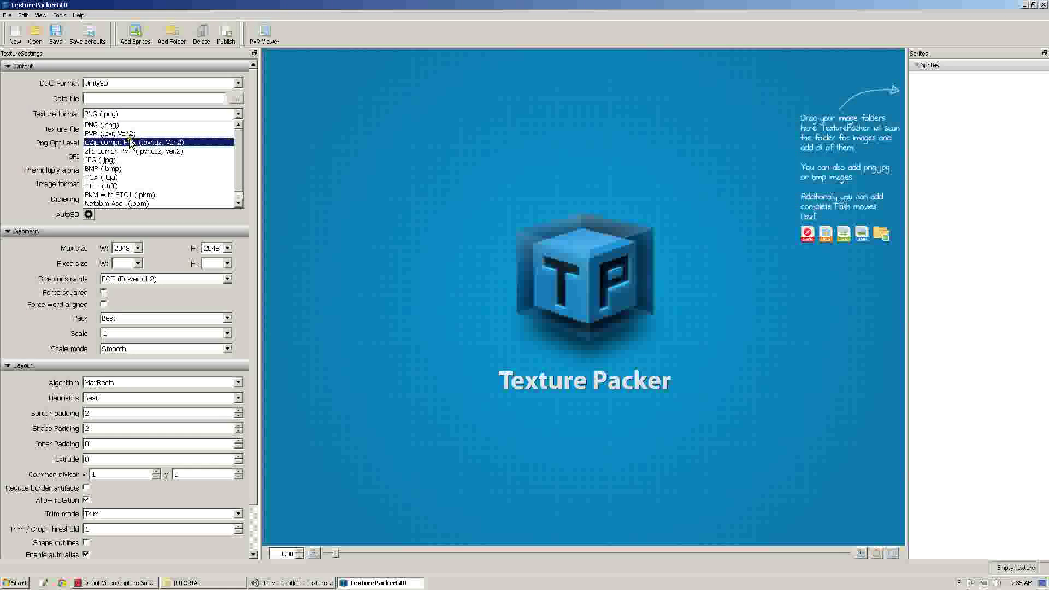
click(130, 125)
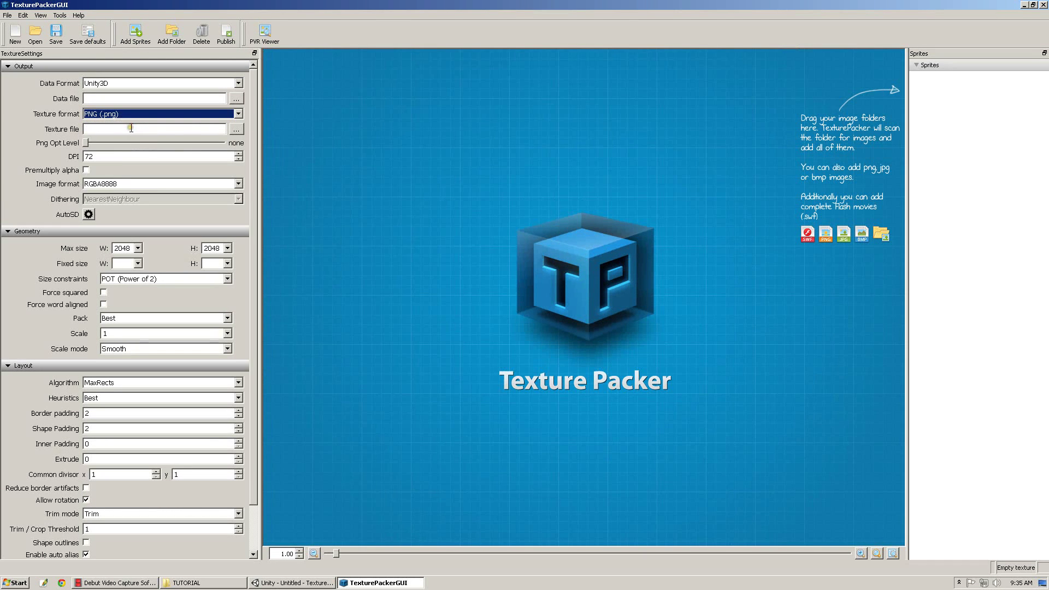
Step: Switch the packing algorithm to Basic and set Trim mode to None
drag(255, 286, 254, 221)
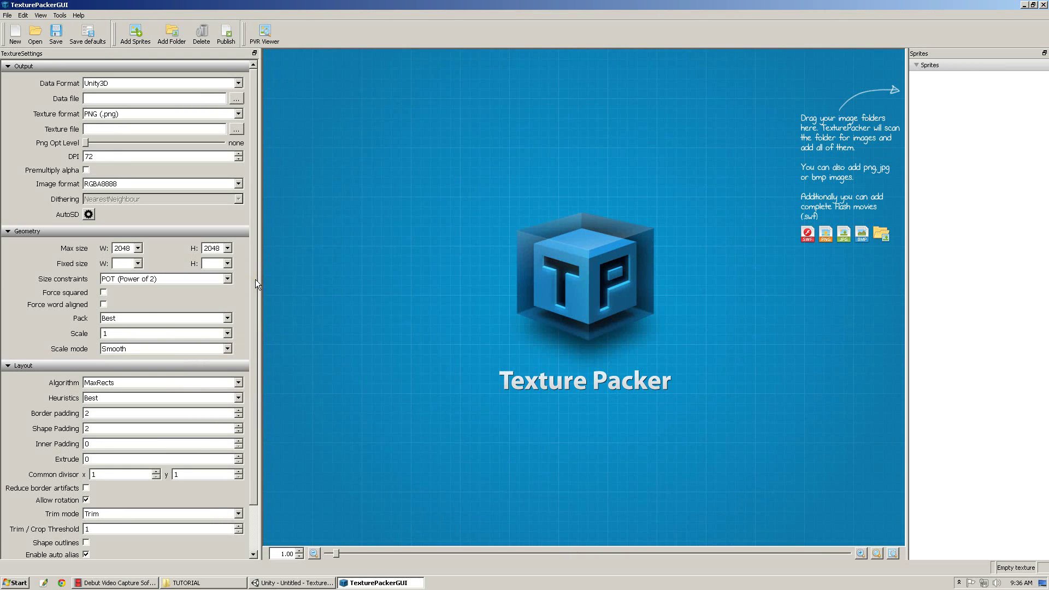
drag(255, 280, 258, 232)
click(113, 382)
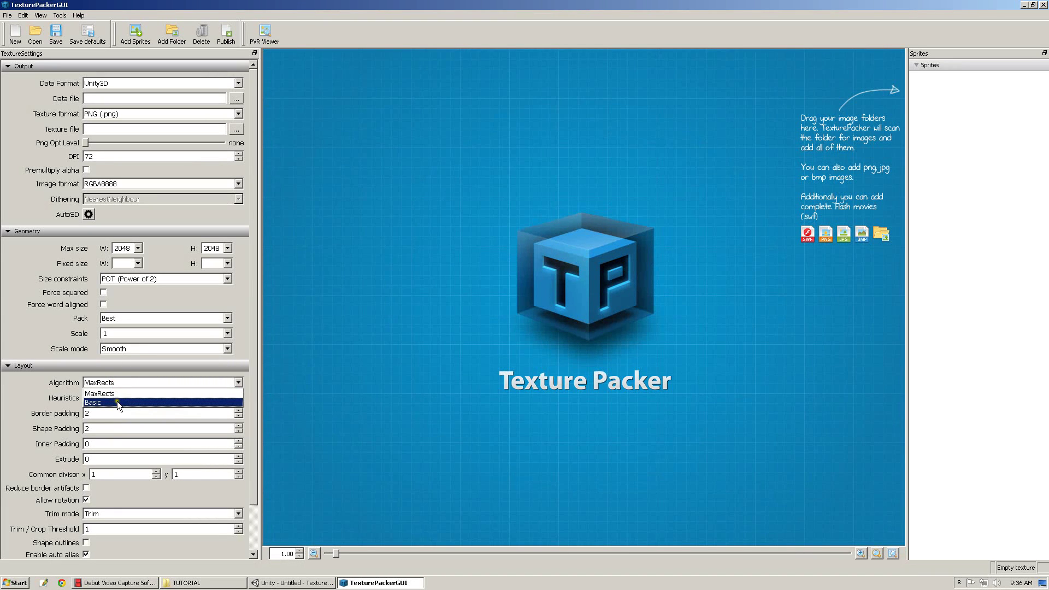
click(108, 402)
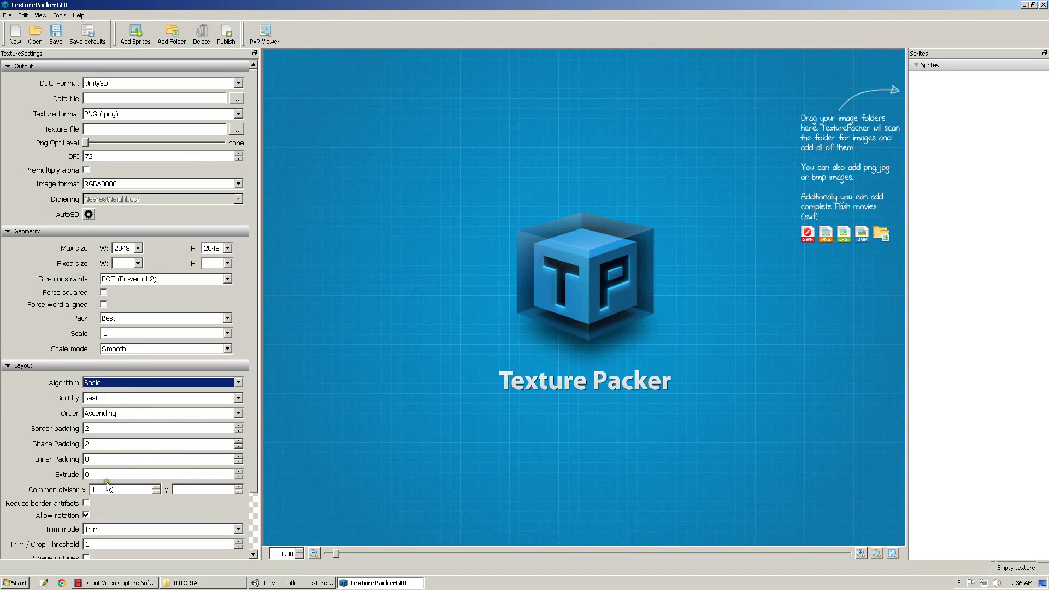
click(106, 528)
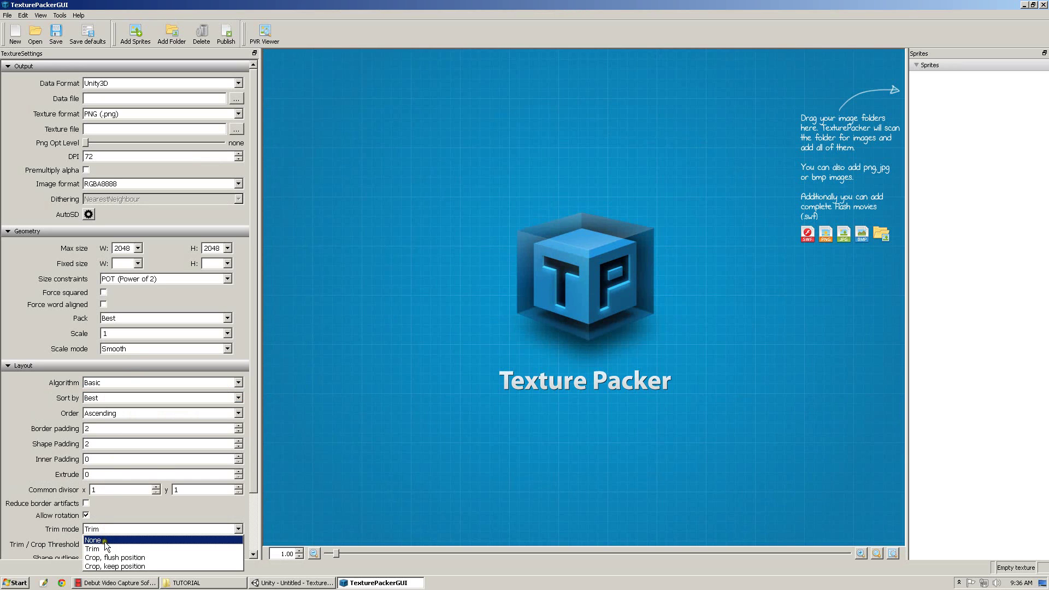
click(106, 539)
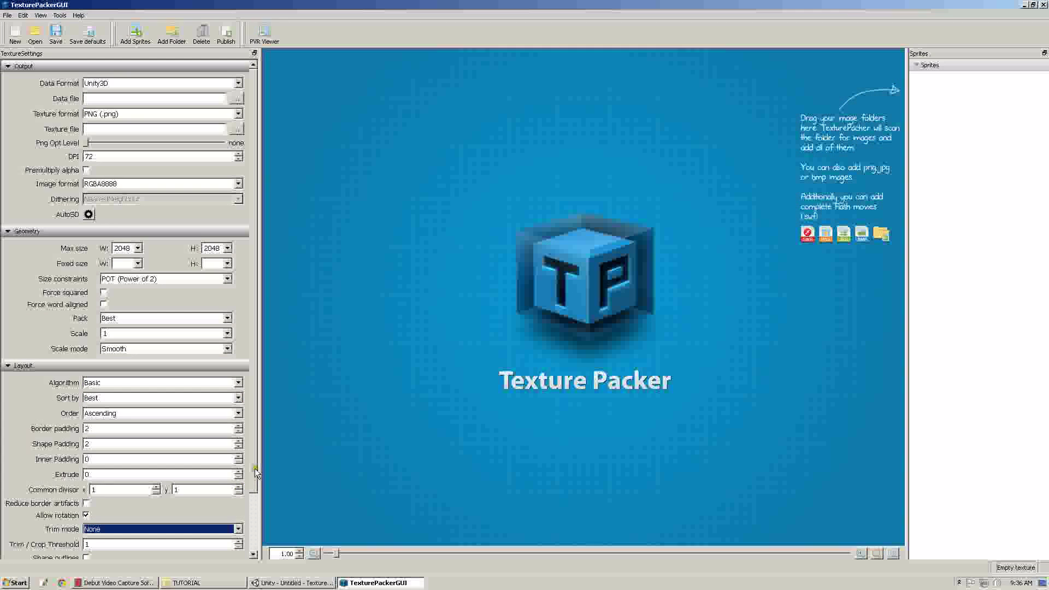
mouse_move(254, 467)
mouse_down()
mouse_move(251, 487)
mouse_move(251, 467)
mouse_up()
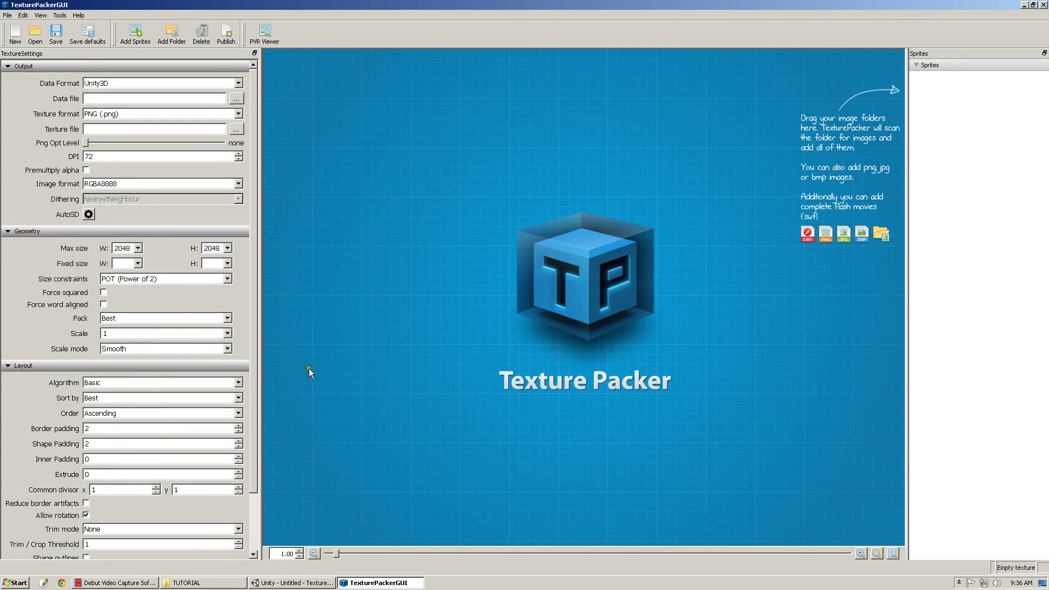
Step: Save the TexturePacker sheet as CardSuits.tps in the TUTORIAL Sprites folder
click(55, 36)
drag(221, 18, 499, 133)
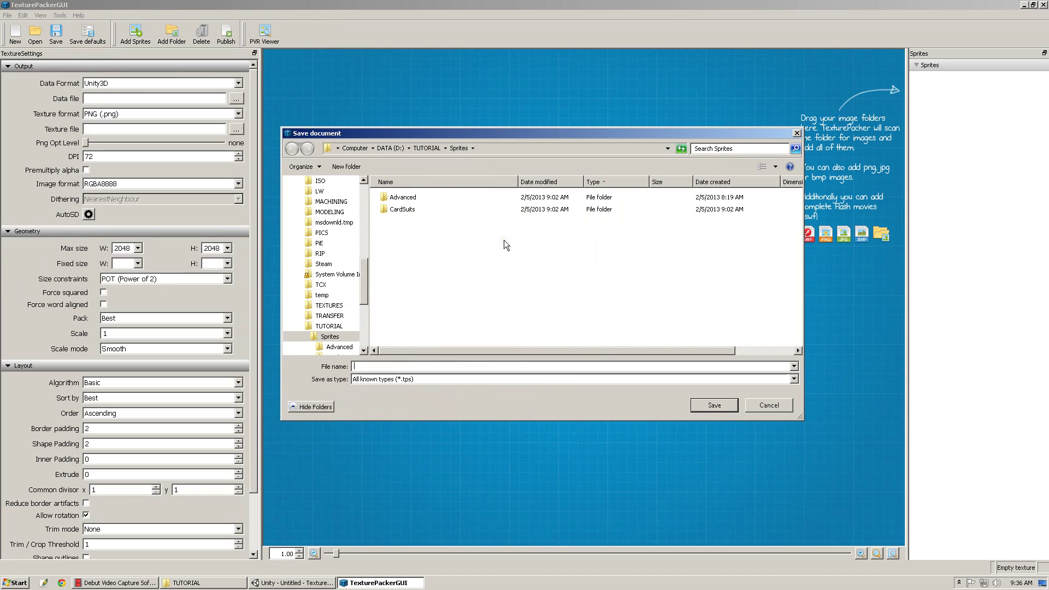
text(CardSuits)
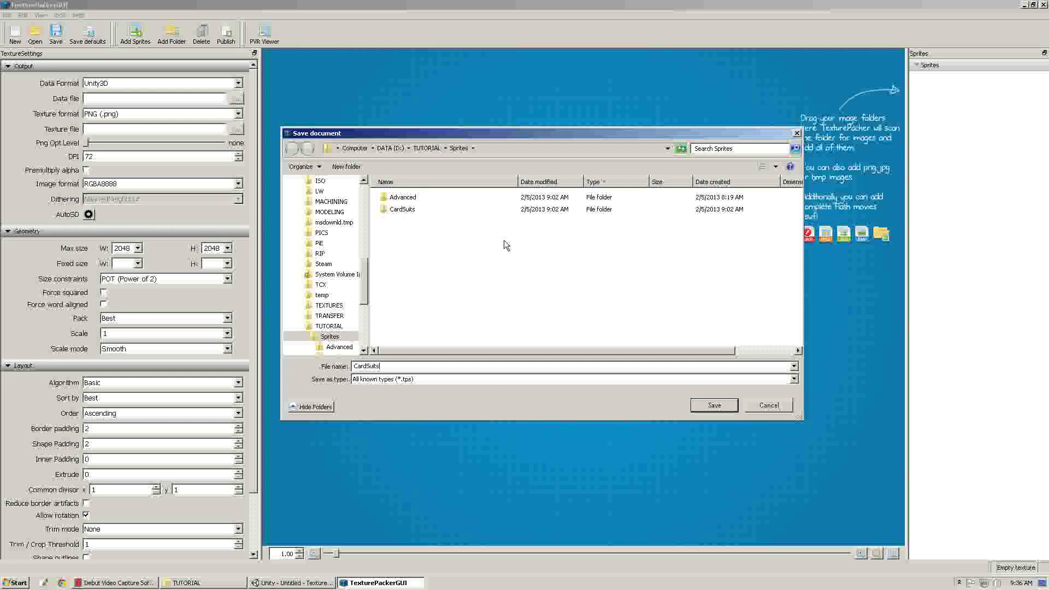
text(.tps)
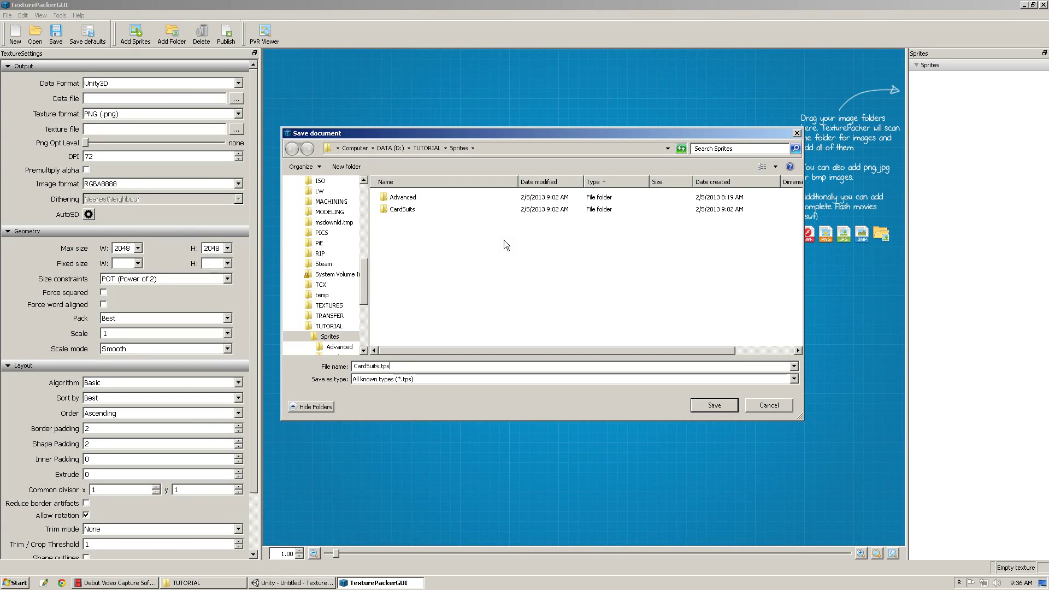
key(ctrl+a)
key(End)
key(Return)
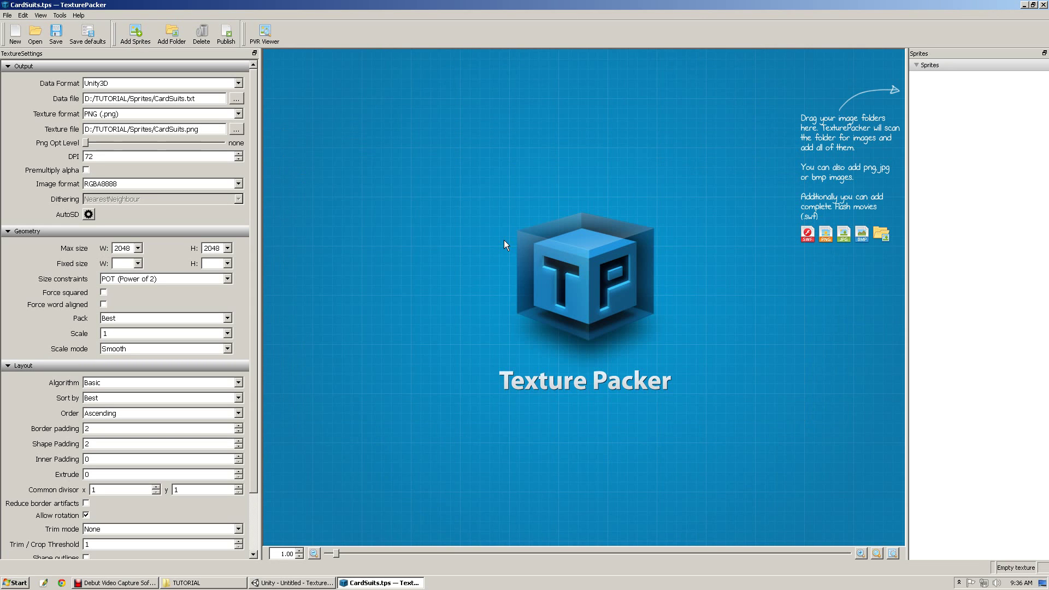
Step: Open TUTORIAL > Sprites > CardSuits in Explorer to check the four suit images, then return to Sprites
click(186, 582)
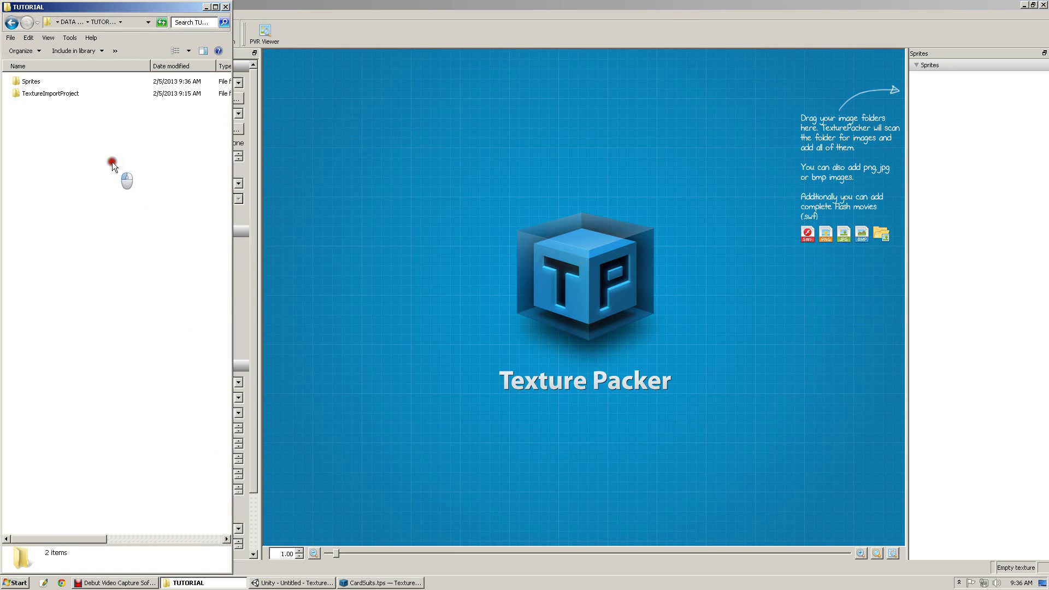
double_click(31, 83)
click(45, 106)
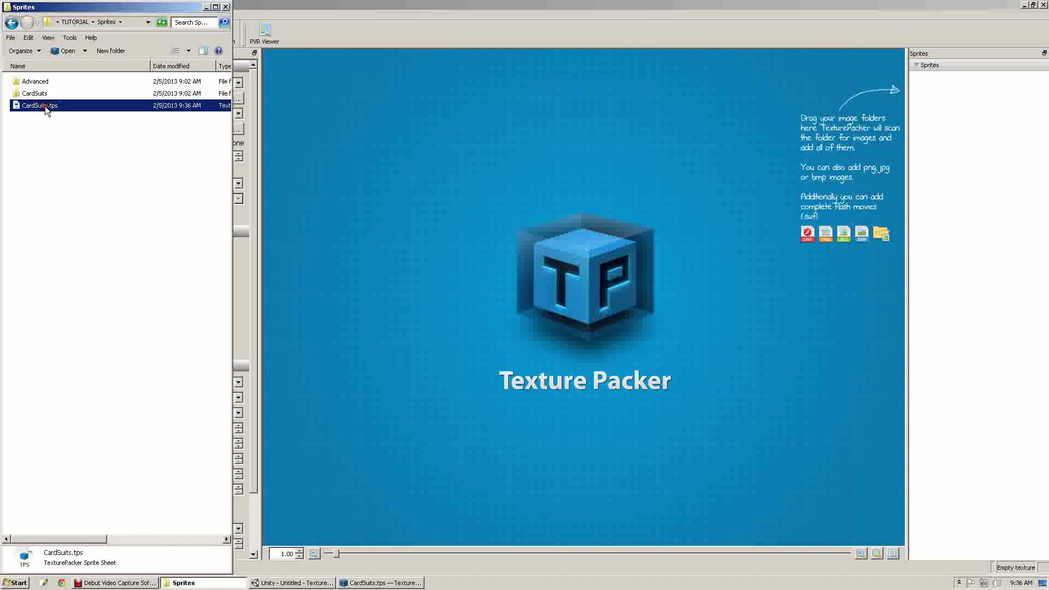
click(40, 96)
double_click(40, 96)
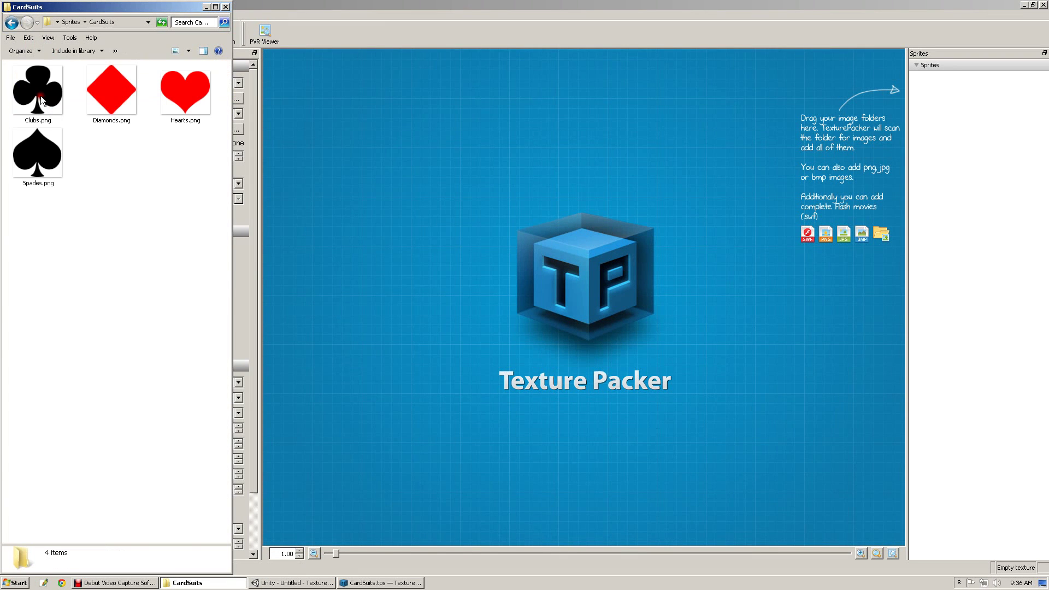
drag(206, 201, 67, 100)
click(122, 163)
click(10, 22)
click(73, 148)
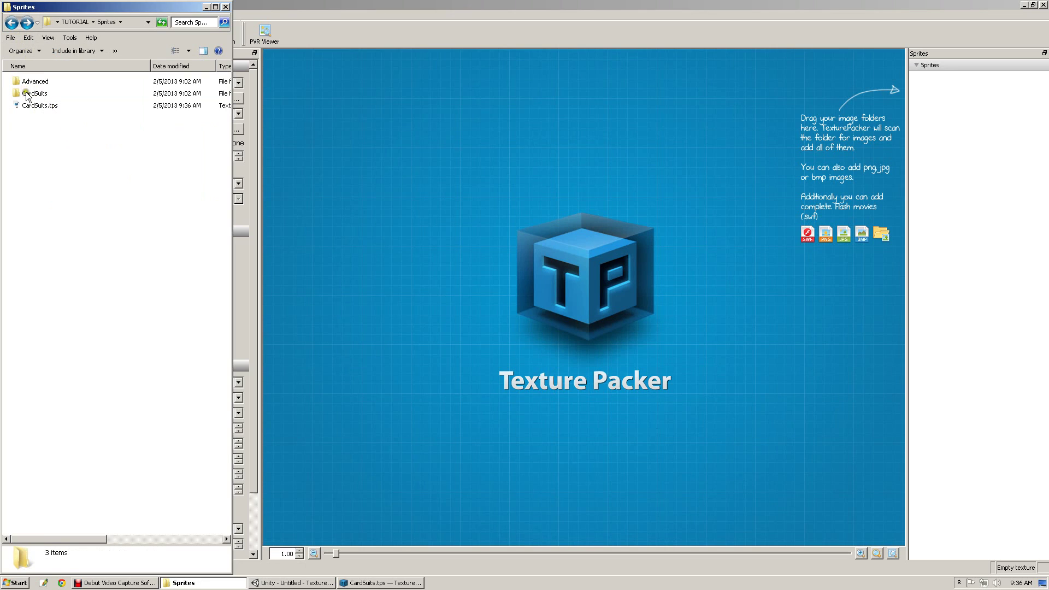
Step: Drag the CardSuits folder onto TexturePacker's Sprites panel
click(27, 97)
click(27, 97)
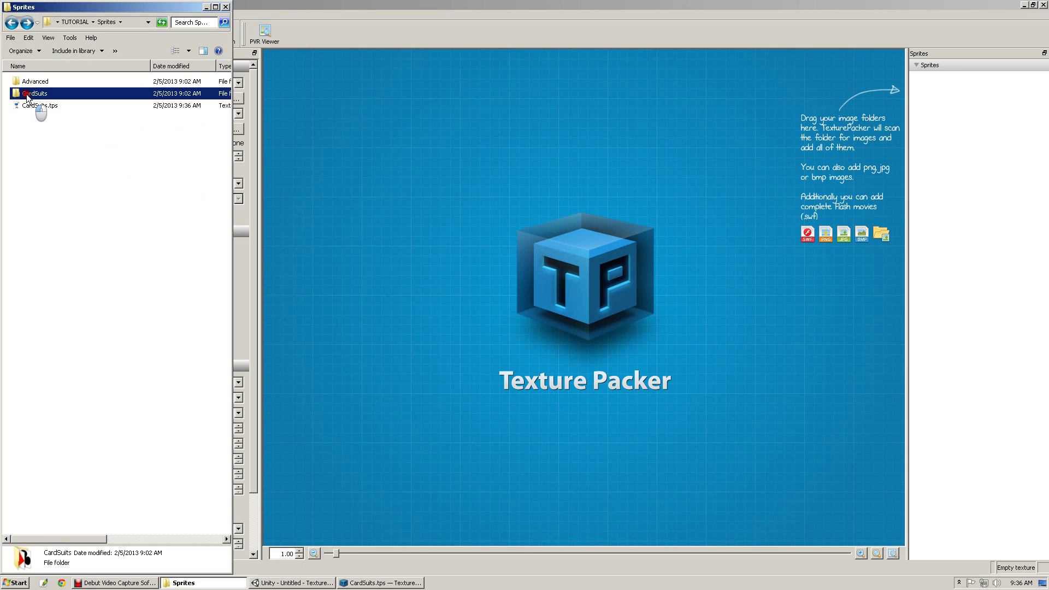
drag(28, 97, 972, 197)
Step: Review the packed sprites in TexturePacker and reopen the CardSuits folder in Explorer
click(939, 77)
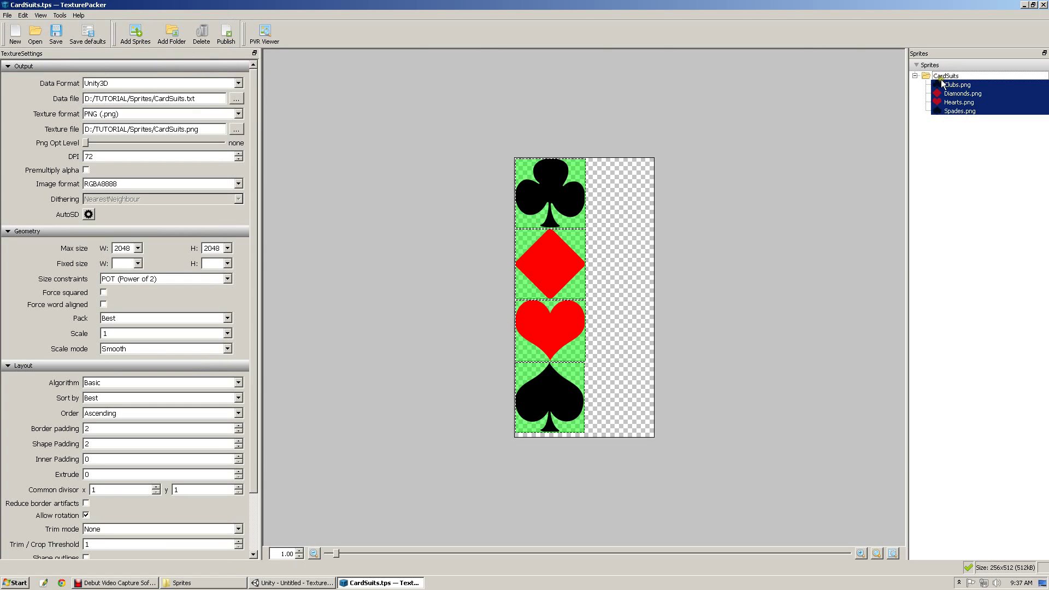
click(960, 133)
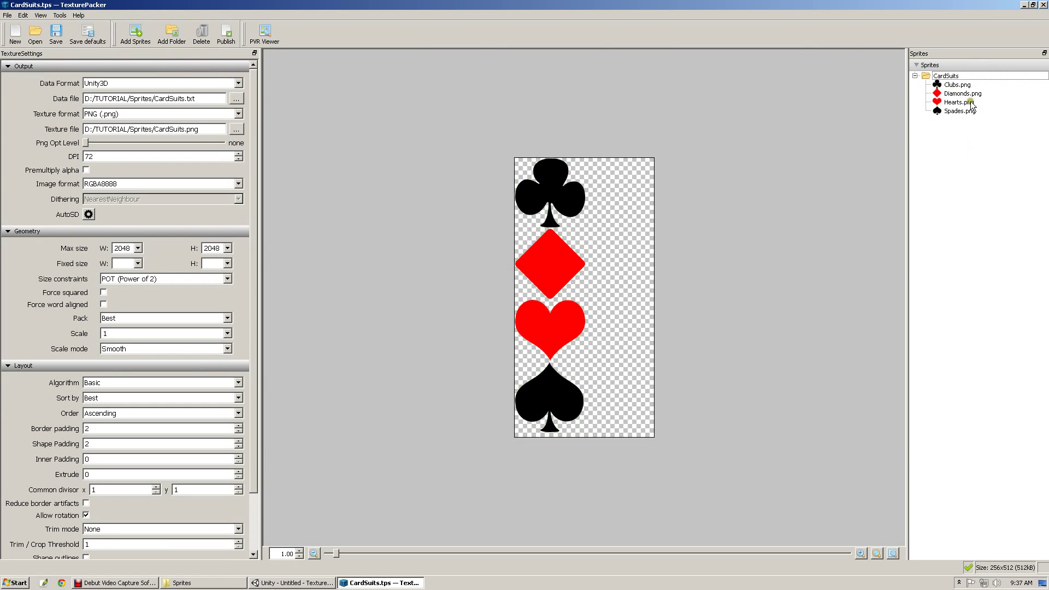
click(198, 578)
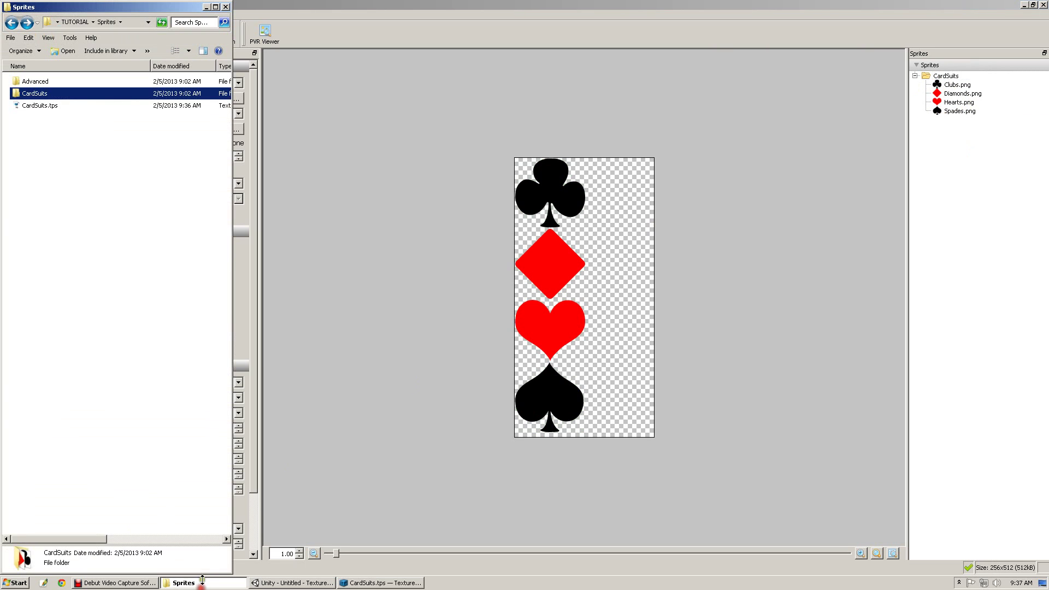
double_click(52, 94)
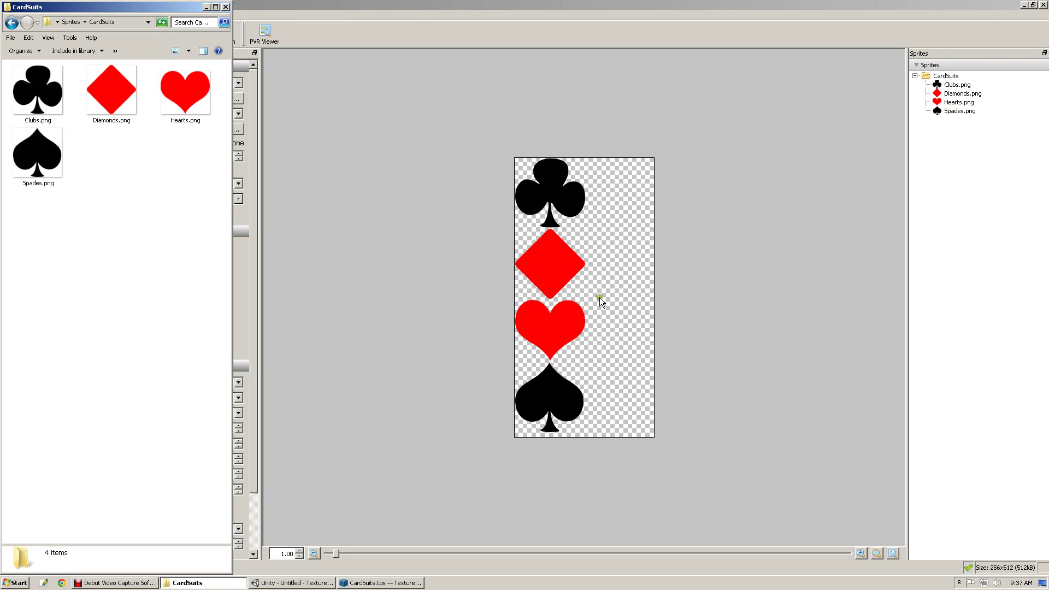
click(530, 67)
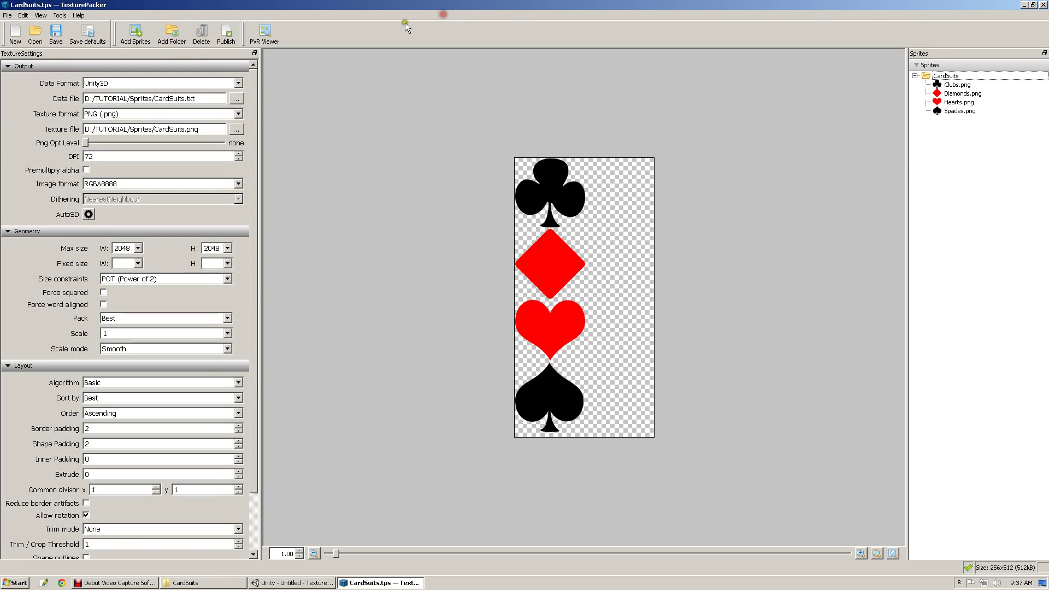
Step: Save and publish the CardSuits sheet, closing the publish report afterwards
click(55, 36)
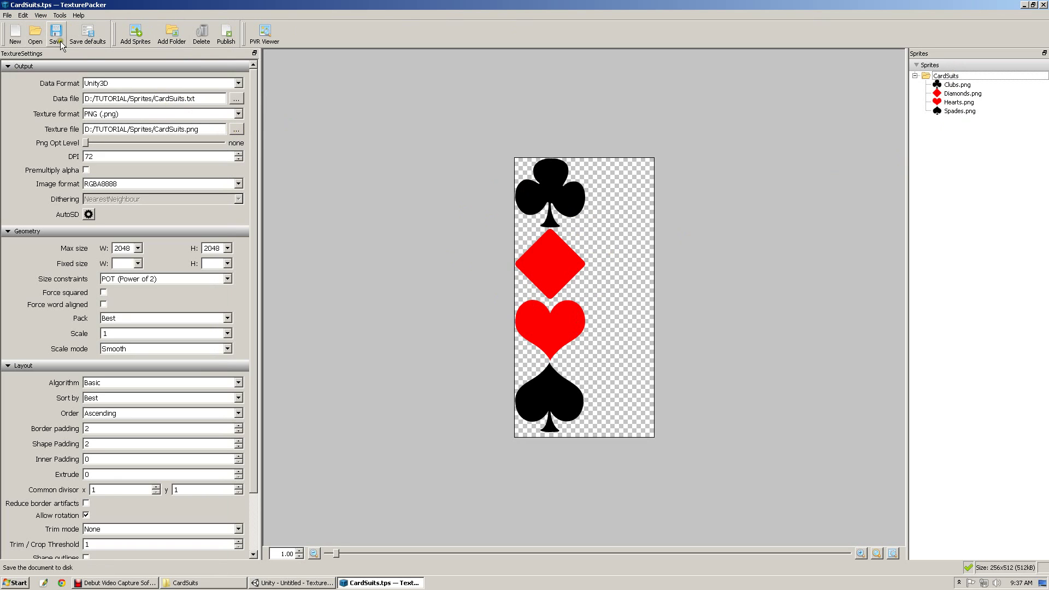
click(223, 41)
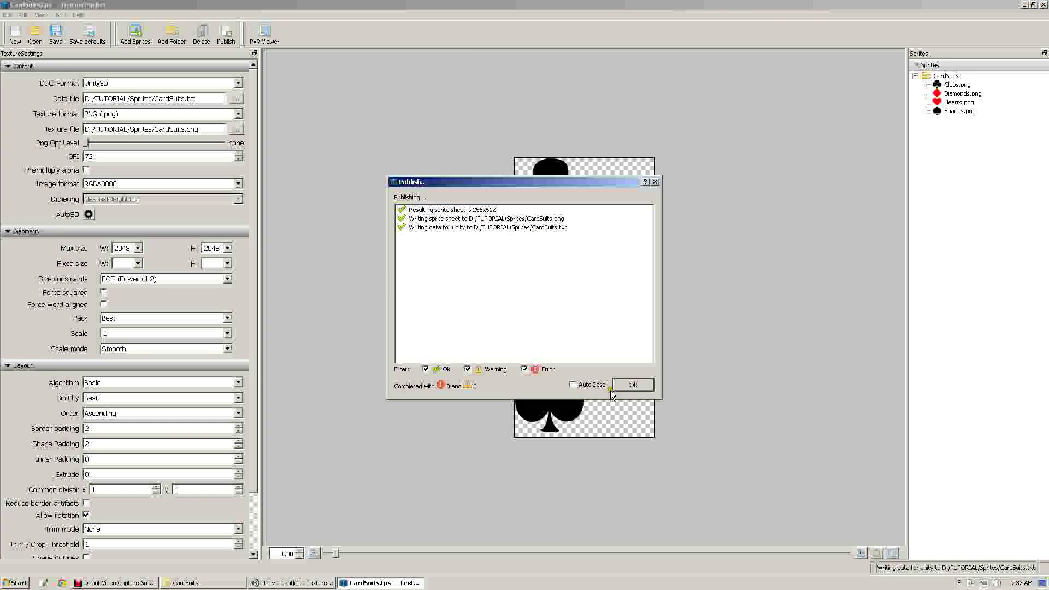
click(626, 382)
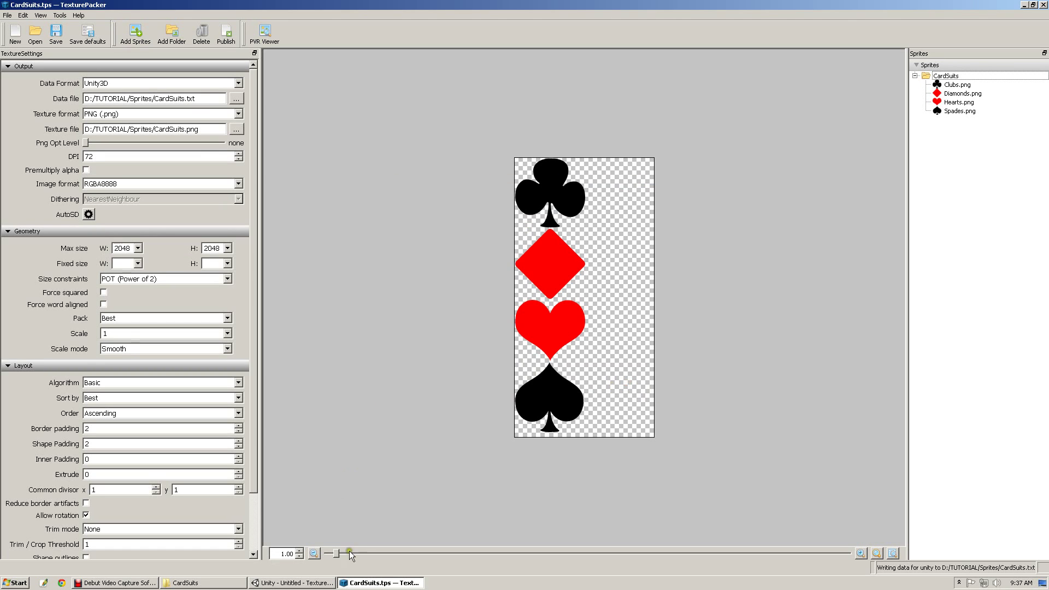
Step: Return to the Sprites folder and preview the published CardSuits.png sheet
click(375, 582)
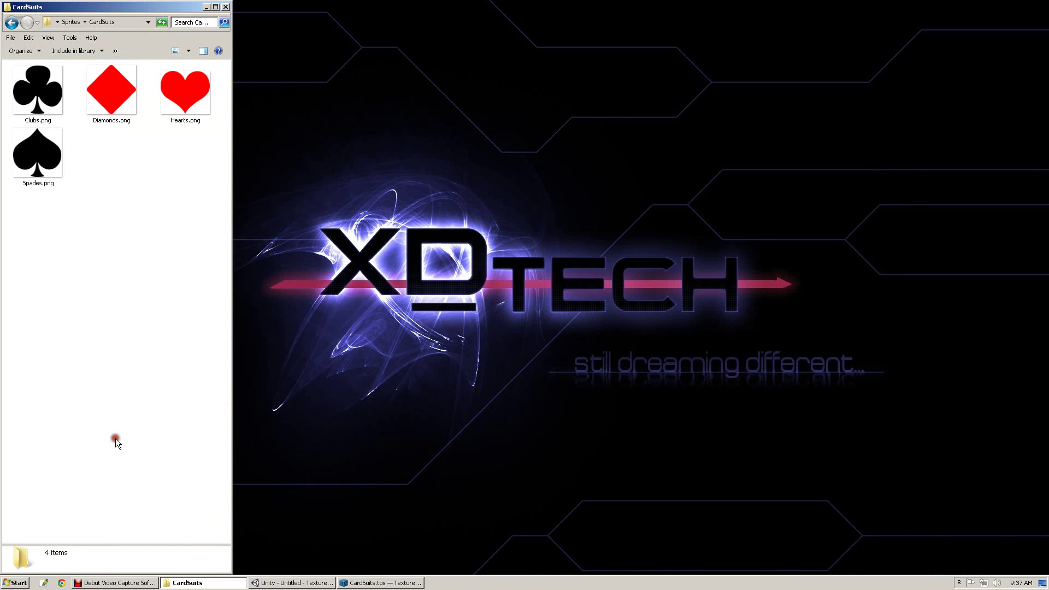
key(BackSpace)
click(50, 229)
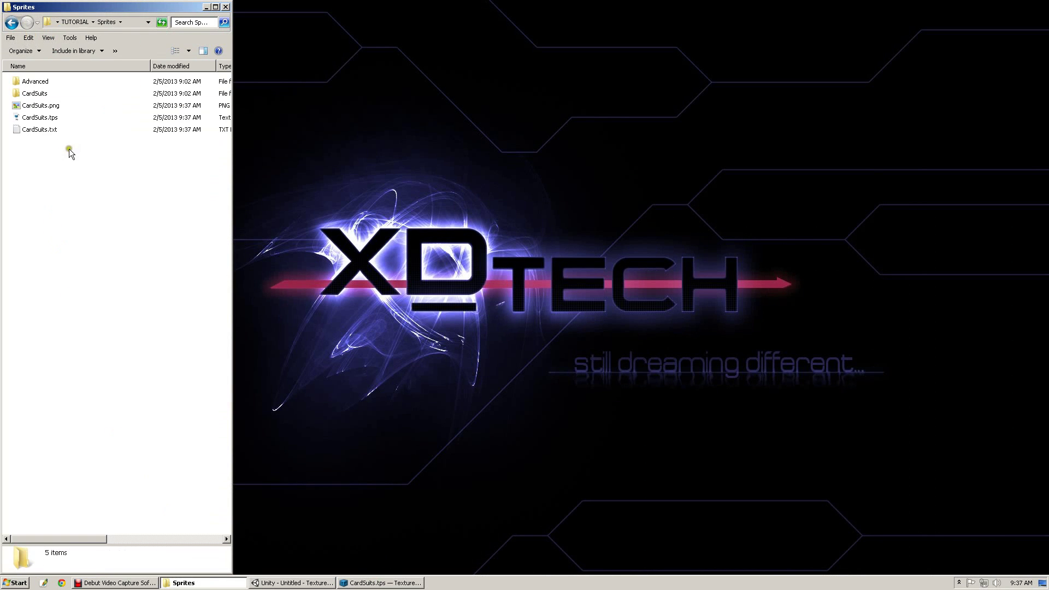
click(57, 106)
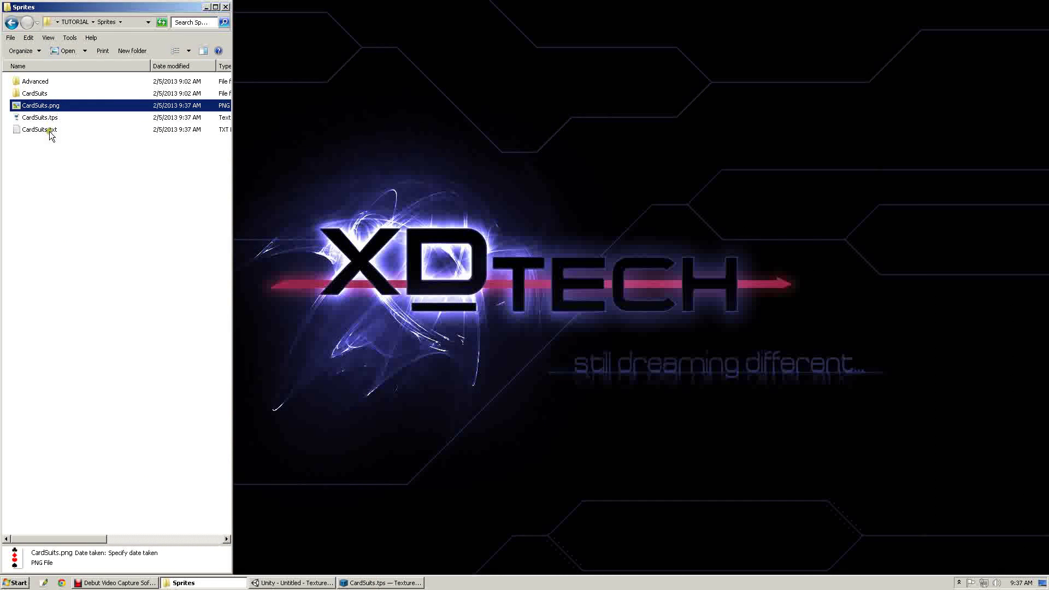
click(56, 171)
click(57, 106)
double_click(57, 107)
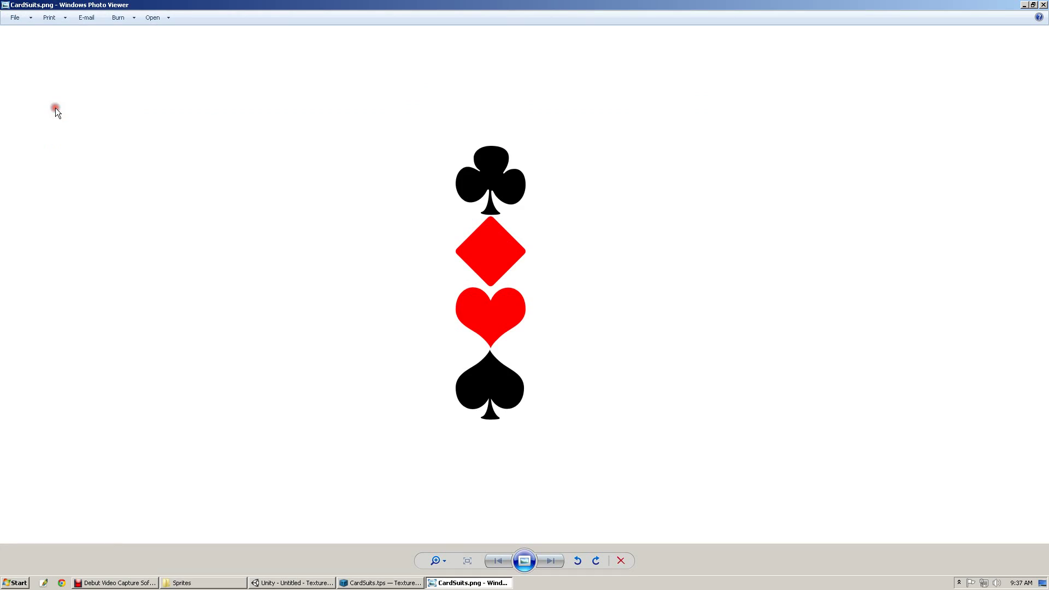
scroll(438, 290, up, 2)
scroll(438, 289, down, 2)
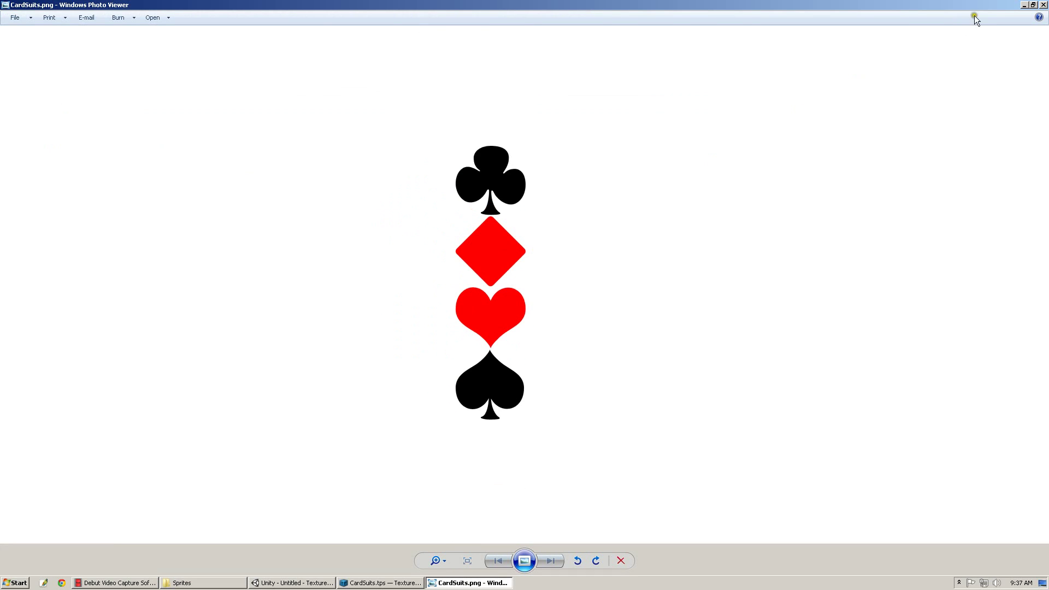
click(1043, 5)
Step: Review the exported CardSuits.txt data, close it, and bring the Sprites folder forward
click(97, 188)
click(41, 129)
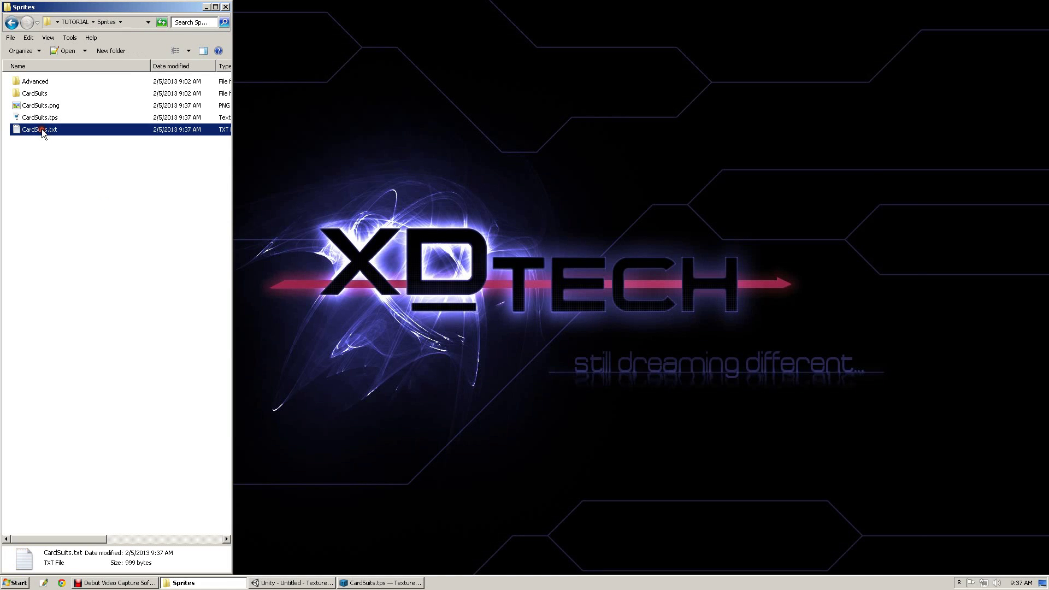
double_click(44, 131)
click(380, 229)
scroll(377, 230, down, 2)
scroll(376, 230, up, 2)
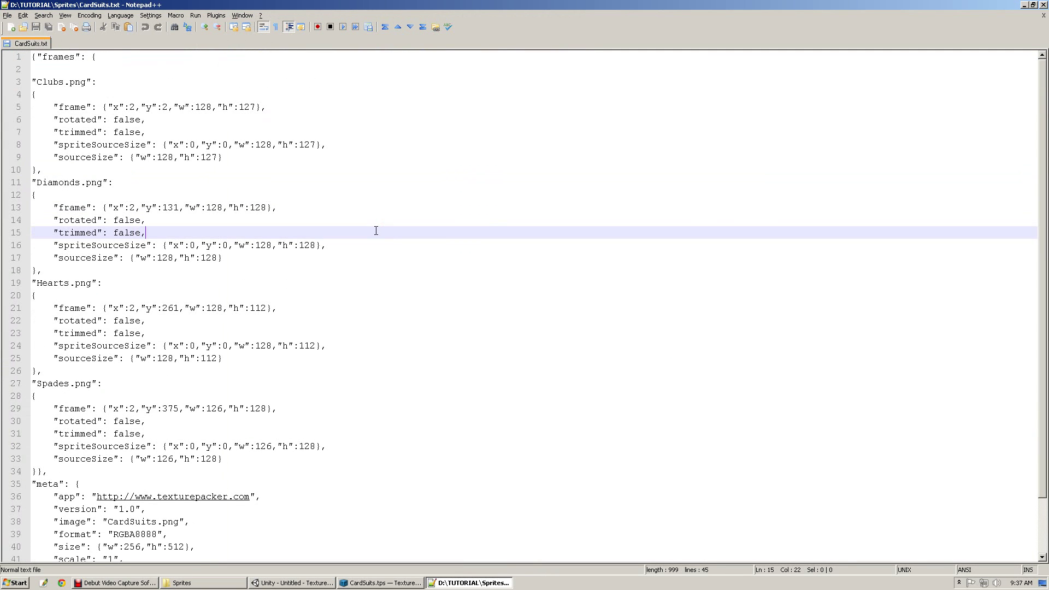
key(alt+F4)
click(71, 138)
click(56, 107)
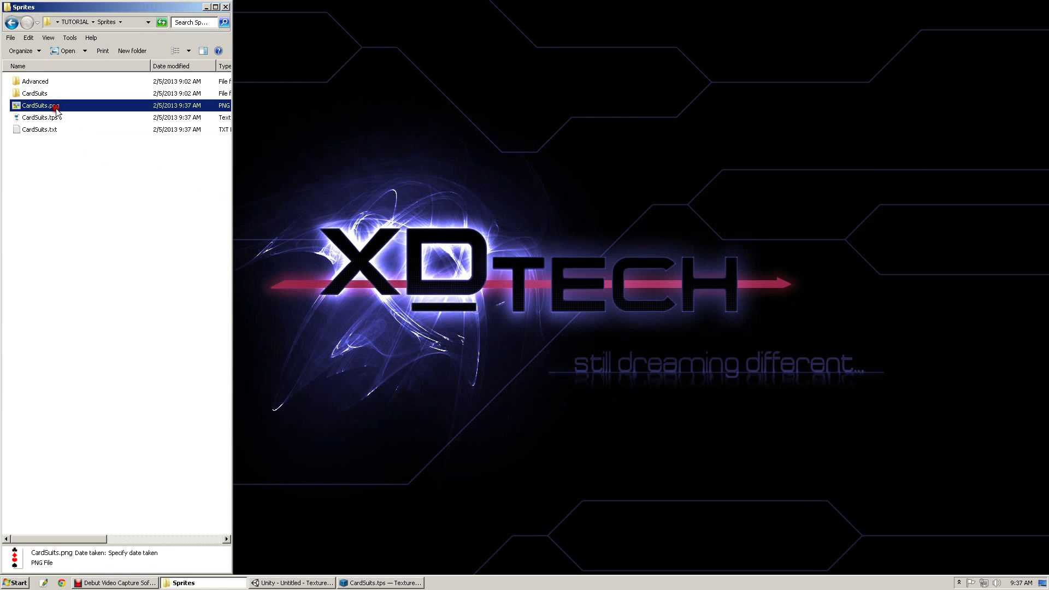
click(60, 175)
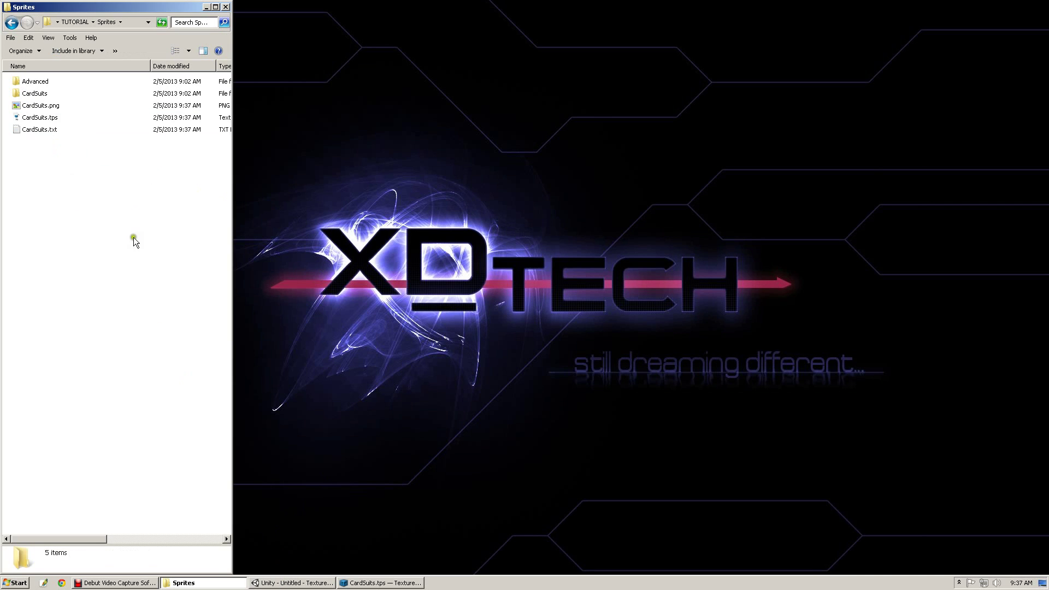
Step: Create a Sprites folder in the Unity Project panel with a CardSuits subfolder inside it
click(275, 584)
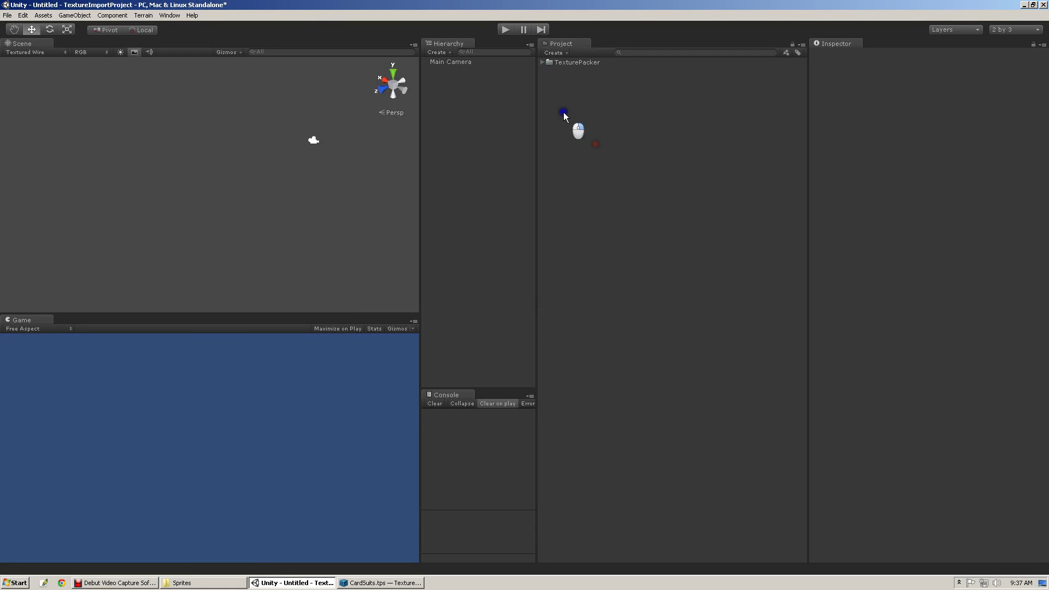
right_click(563, 113)
mouse_move(571, 119)
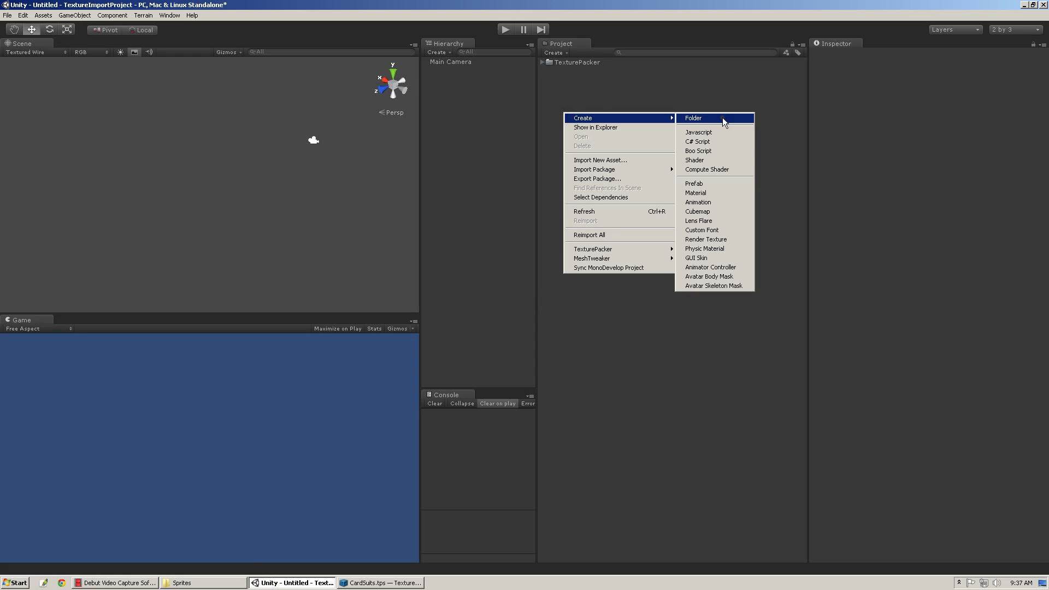
click(722, 118)
text(Sprites)
key(Return)
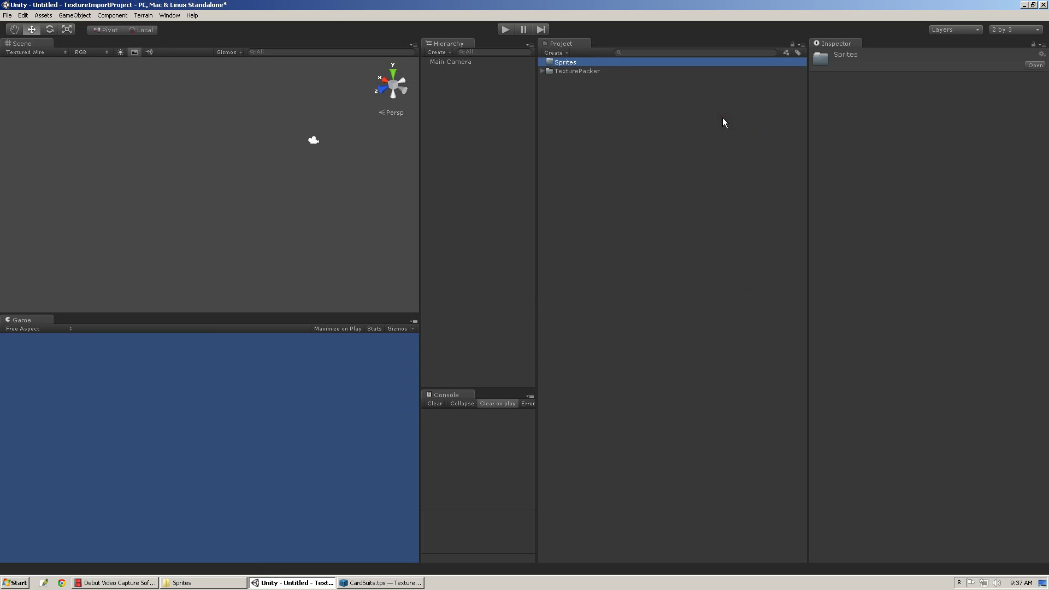
right_click(584, 64)
mouse_move(614, 65)
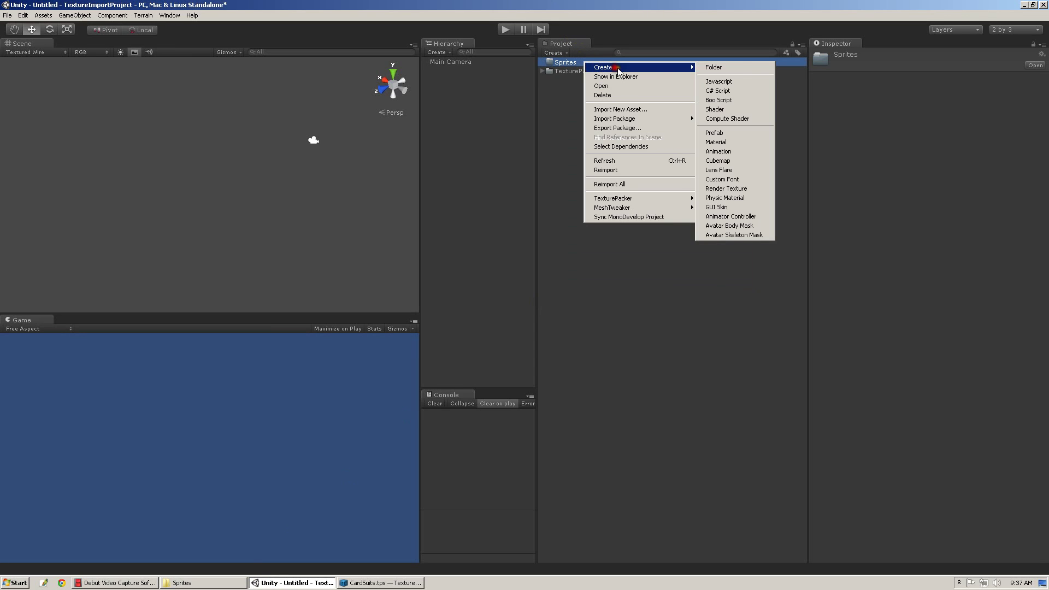
click(739, 68)
text(CardSuits)
key(Return)
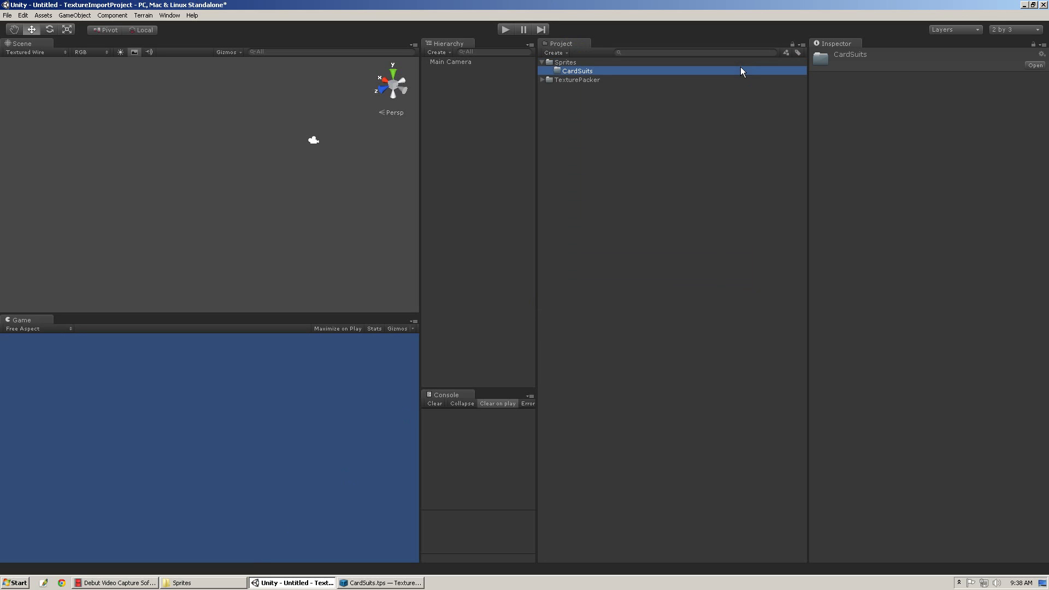
Step: Import CardSuits.png and CardSuits.txt from Explorer into the CardSuits folder and inspect both assets
click(196, 582)
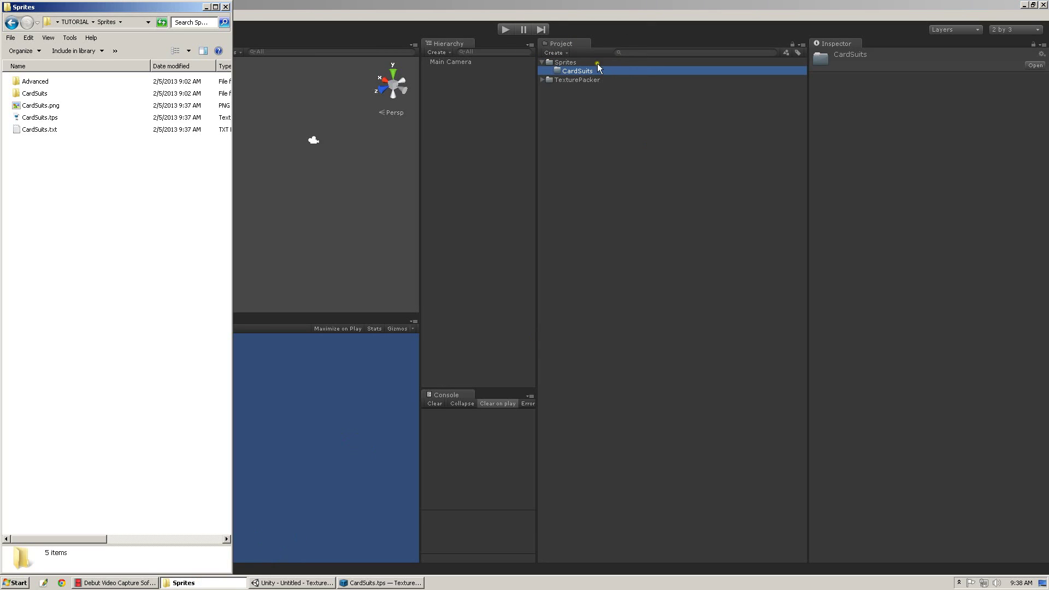
click(48, 130)
ctrl+click(54, 107)
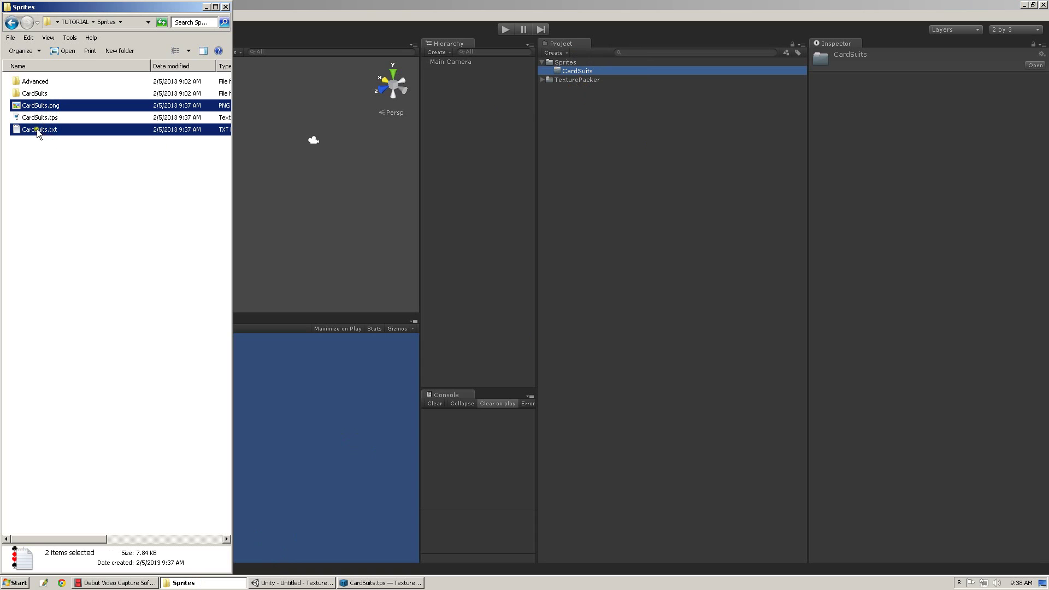
drag(36, 129, 549, 71)
click(548, 70)
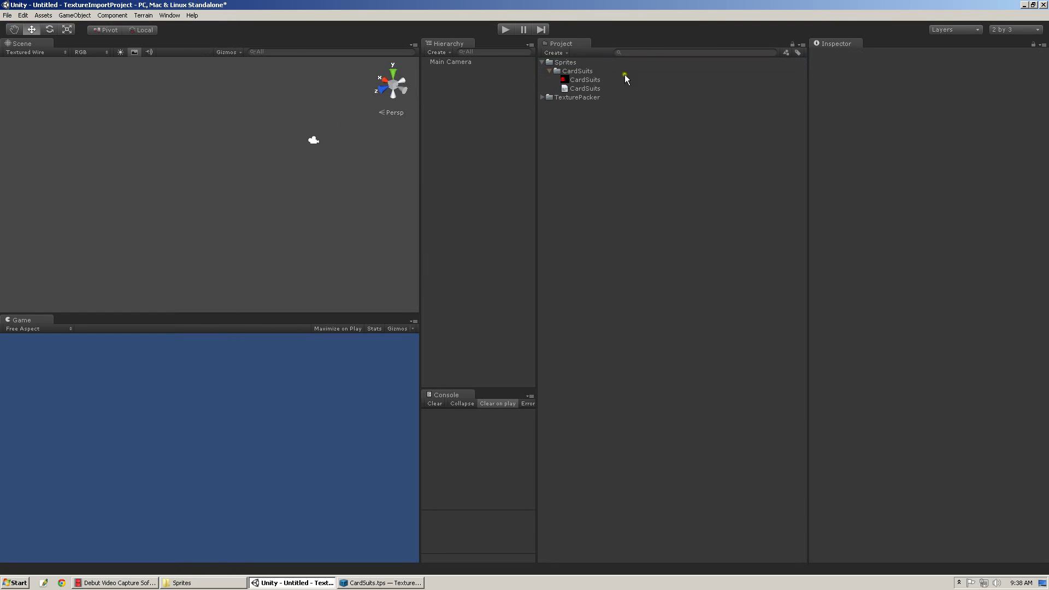
click(595, 80)
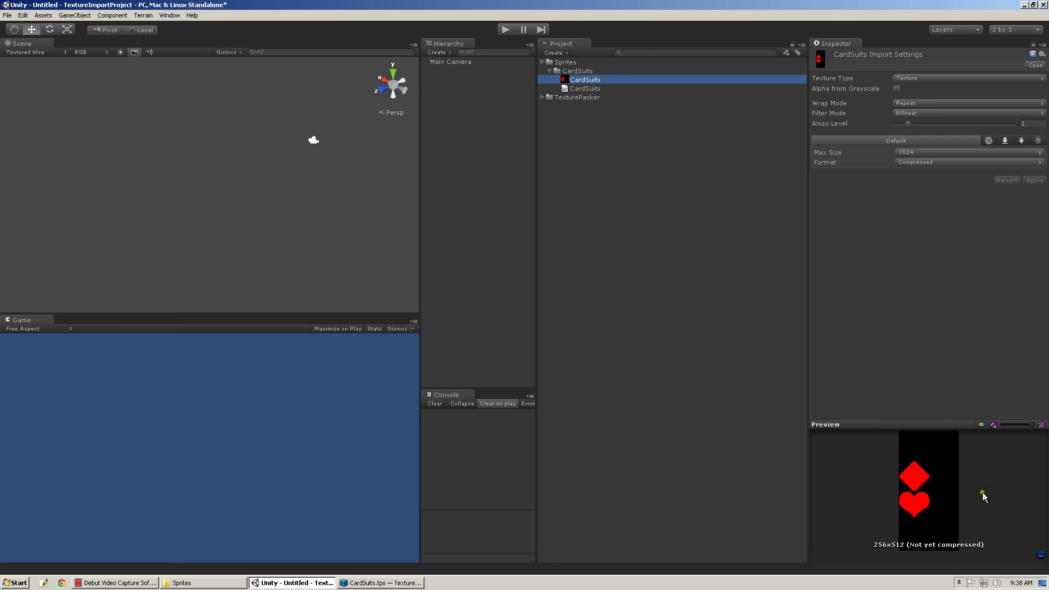
click(587, 89)
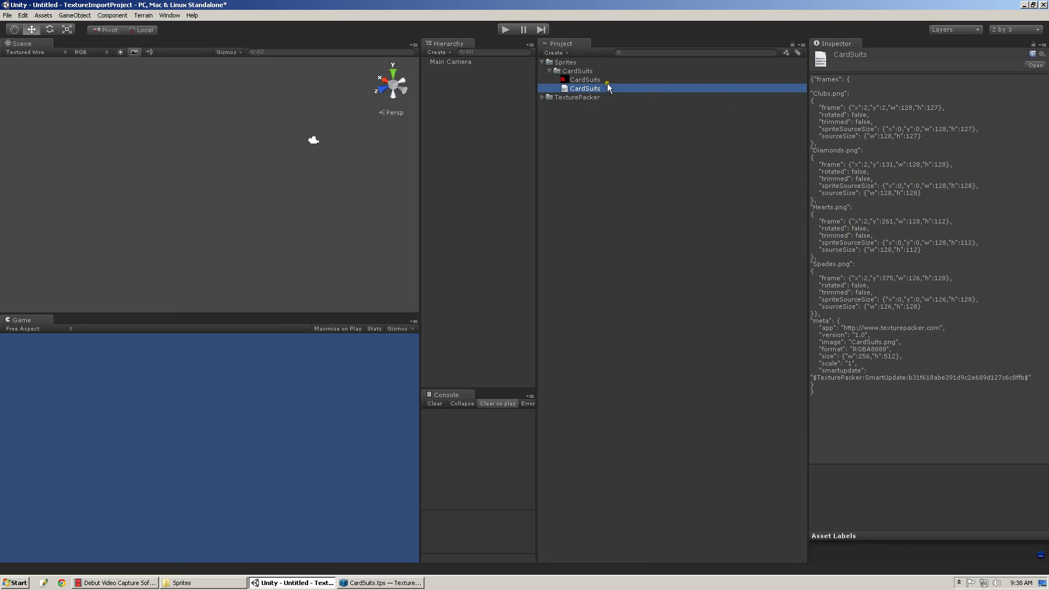
Step: Select the CardSuits data file and browse its TexturePacker context-menu actions
click(584, 72)
click(543, 97)
click(542, 97)
click(575, 88)
click(43, 15)
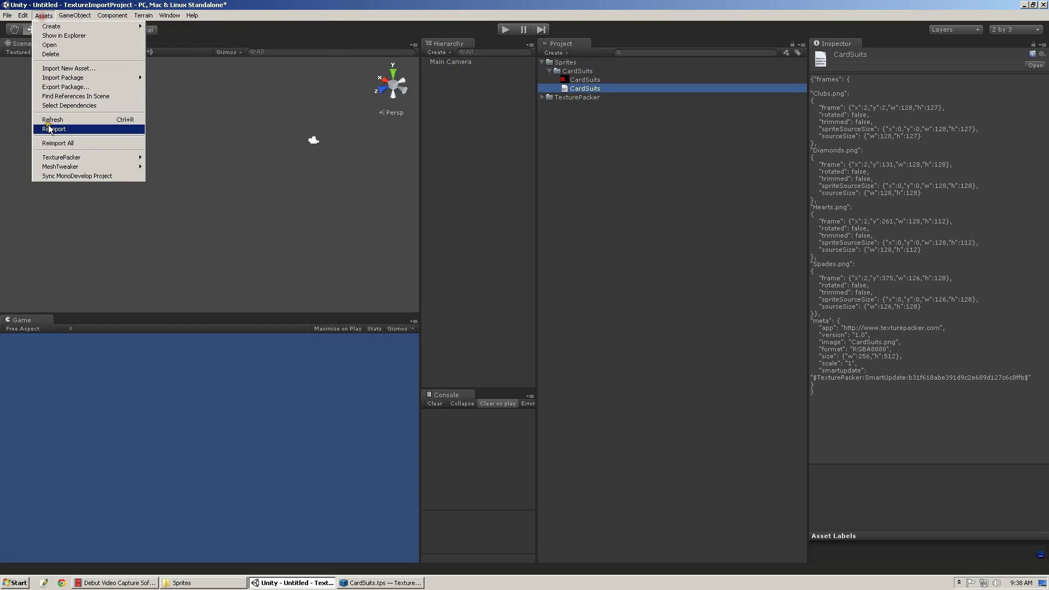
click(591, 91)
click(584, 81)
click(583, 90)
right_click(578, 92)
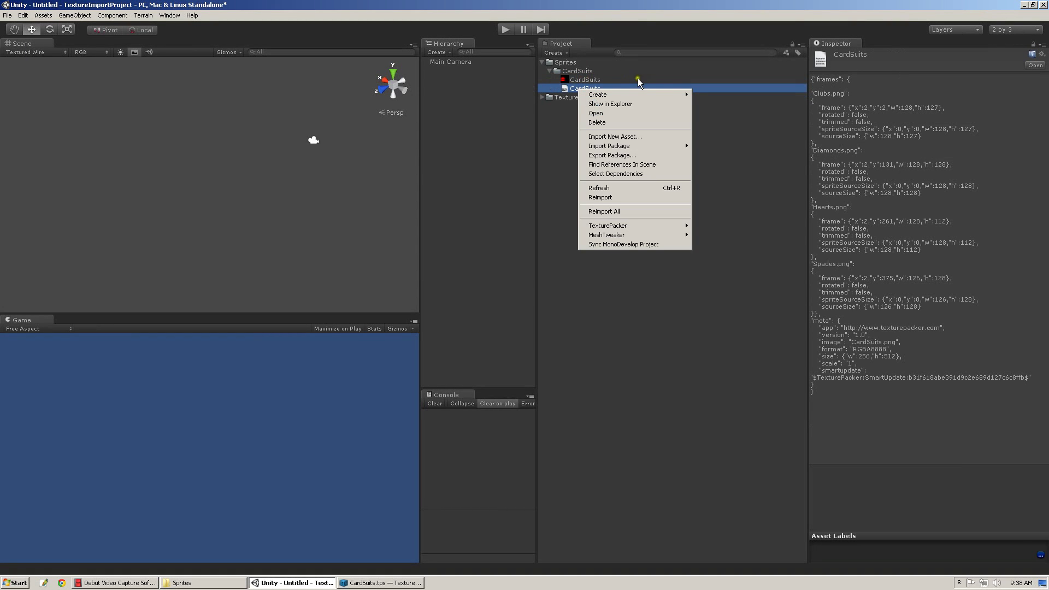
click(609, 229)
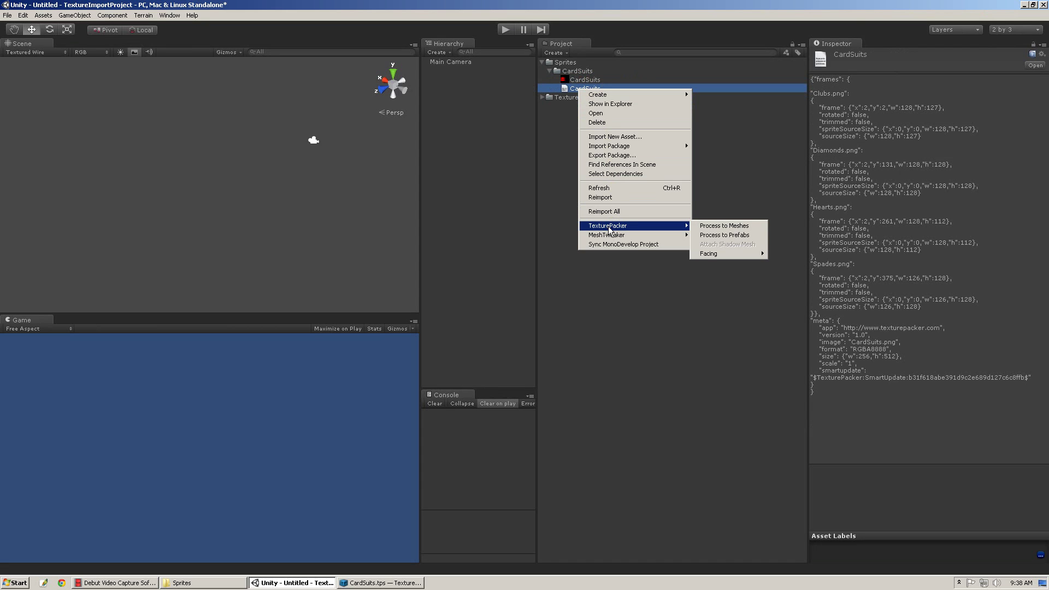
click(750, 227)
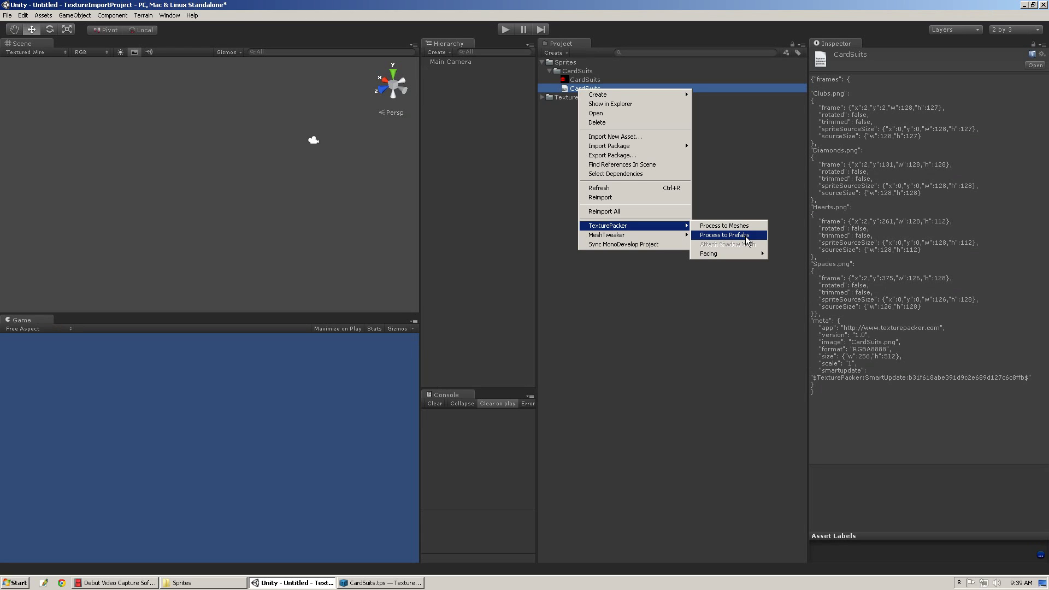
Step: Run TexturePacker > Process to Prefabs on the CardSuits data file
click(541, 97)
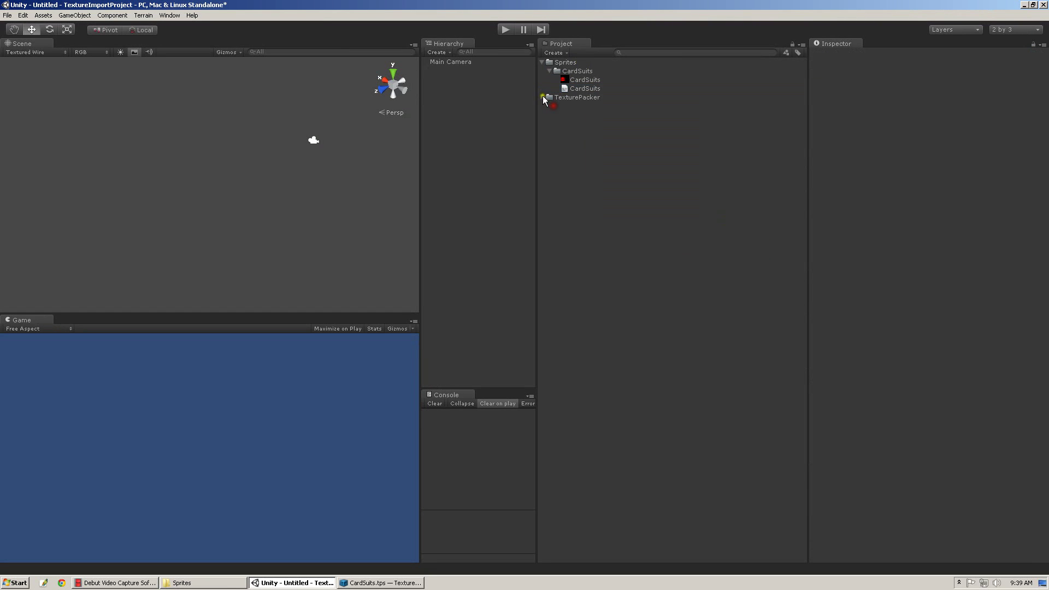
click(549, 132)
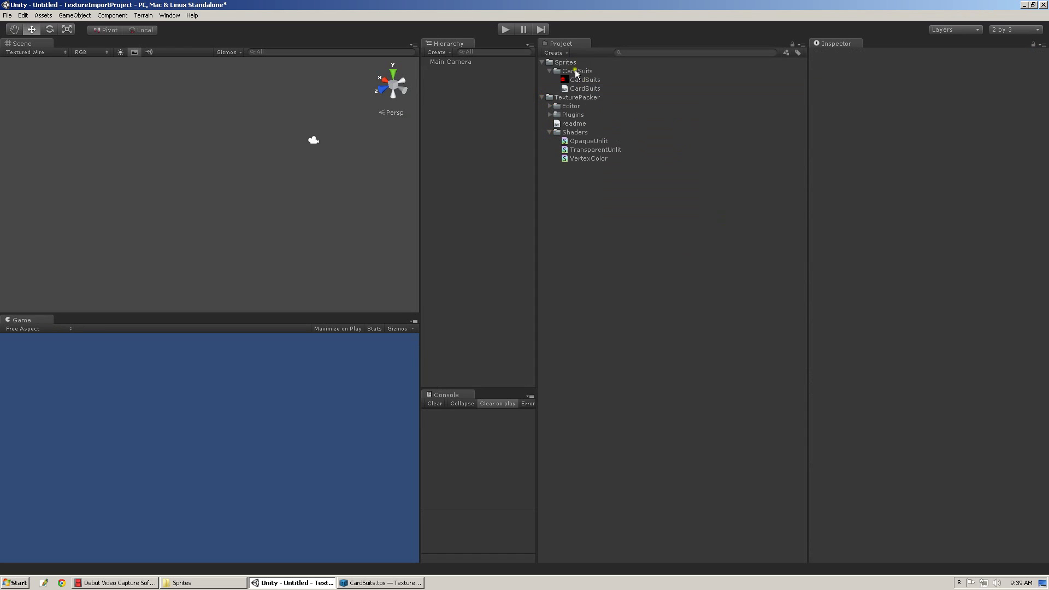
click(581, 88)
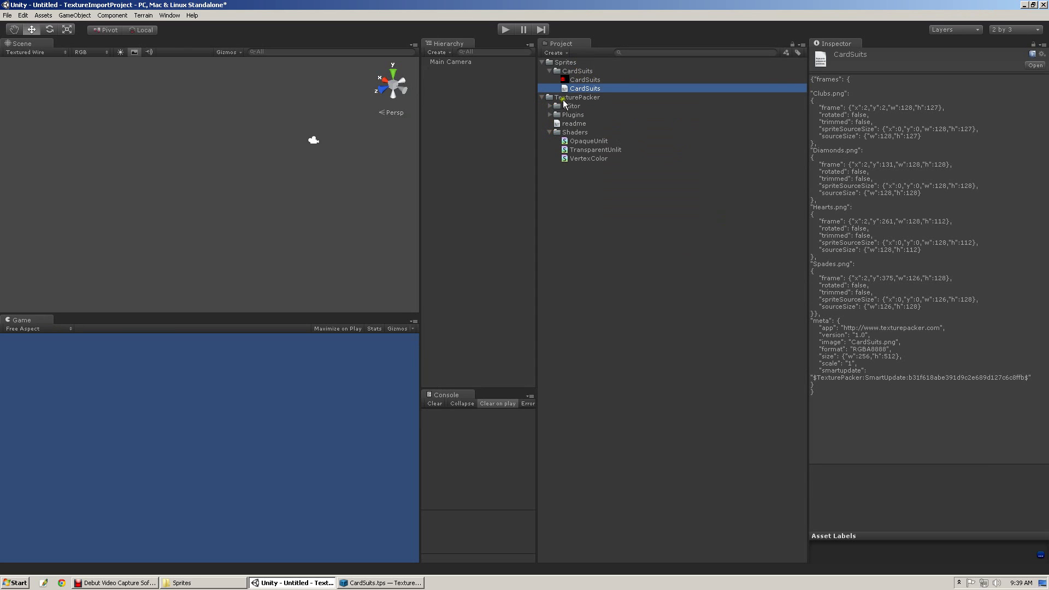
click(543, 98)
right_click(593, 88)
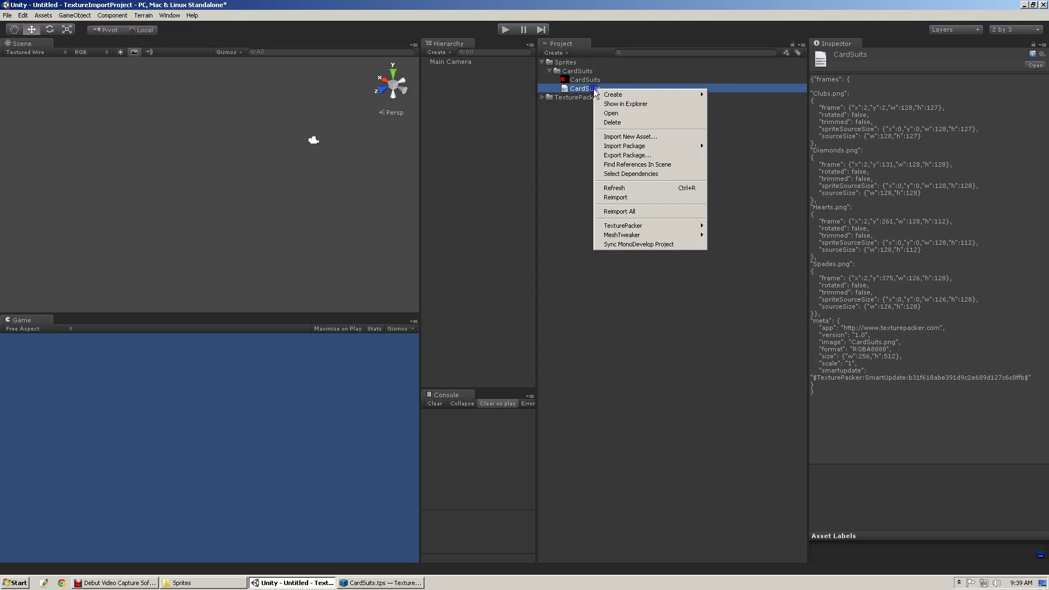
mouse_move(604, 97)
mouse_move(632, 224)
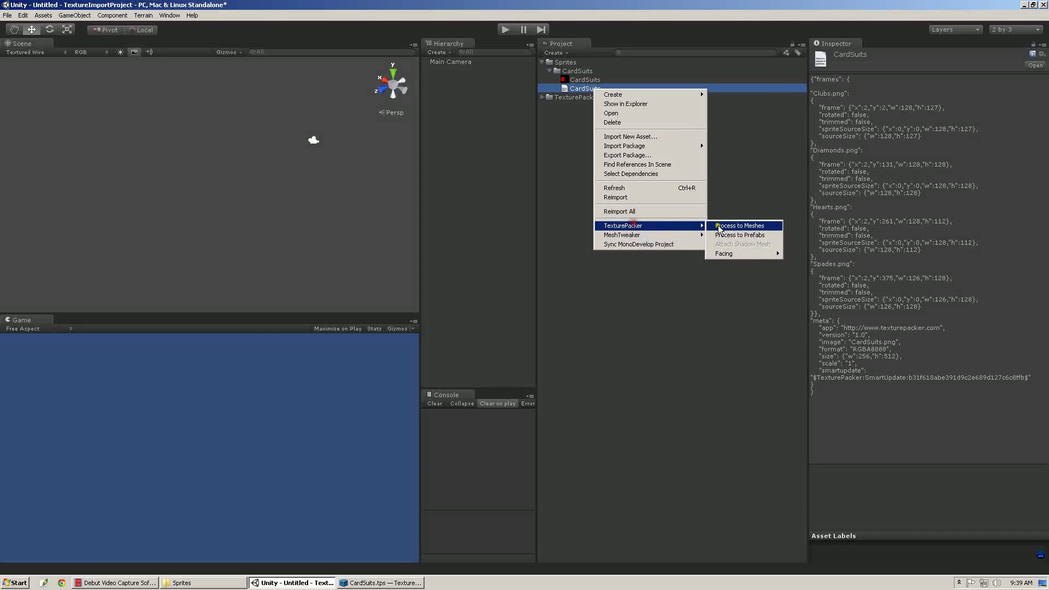
click(756, 237)
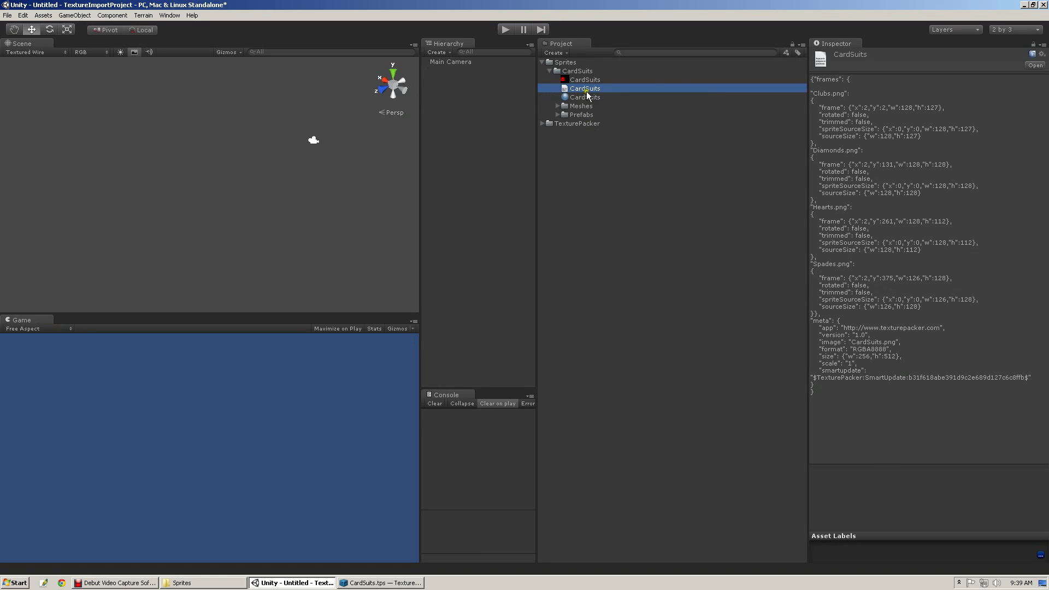
Step: Drop the generated Spades prefab into the scene at 0,0,0 and orbit the view around it
click(578, 97)
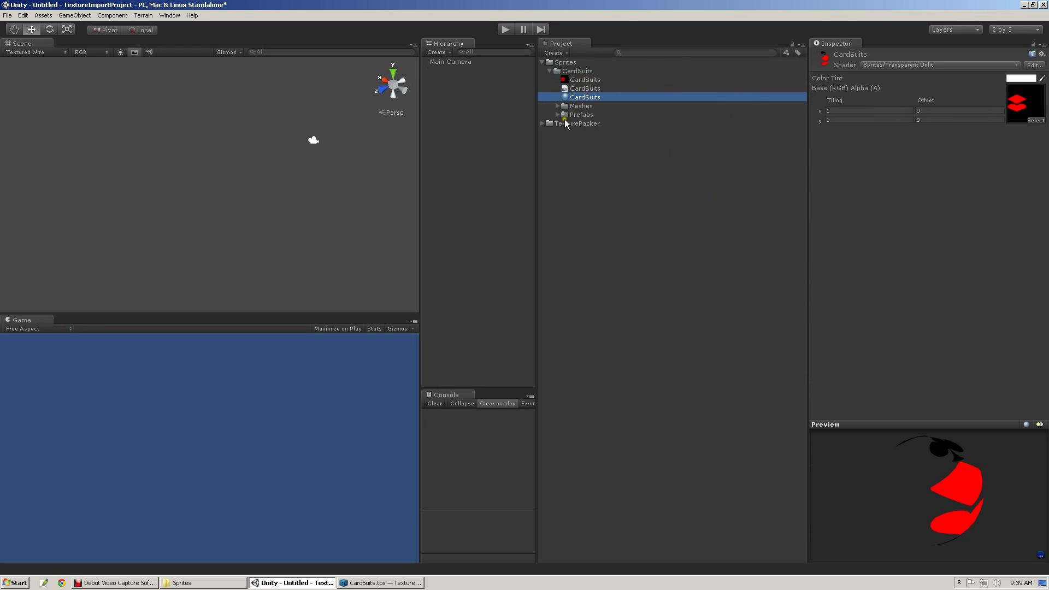
click(558, 113)
click(558, 105)
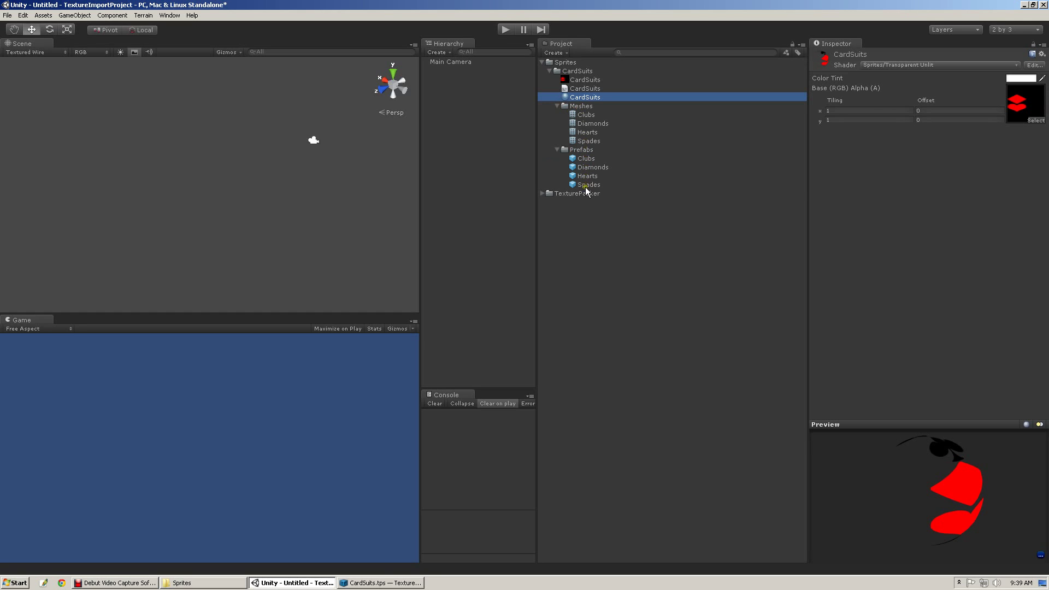
drag(587, 184, 991, 157)
alt+drag(227, 159, 193, 203)
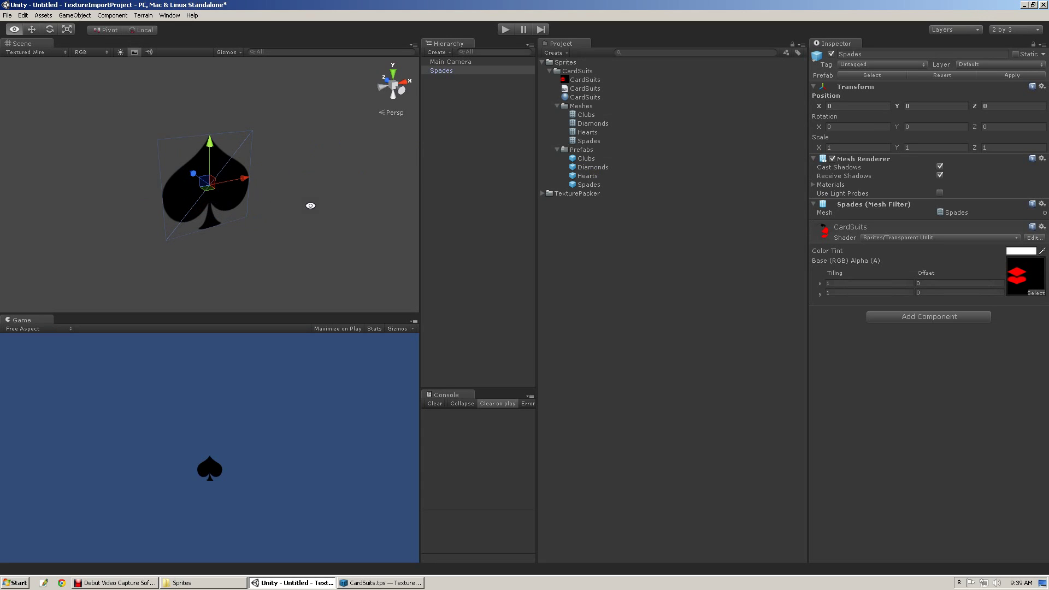
mouse_move(311, 206)
alt+mouse_down()
mouse_move(208, 175)
mouse_move(307, 185)
mouse_move(323, 196)
alt+mouse_up()
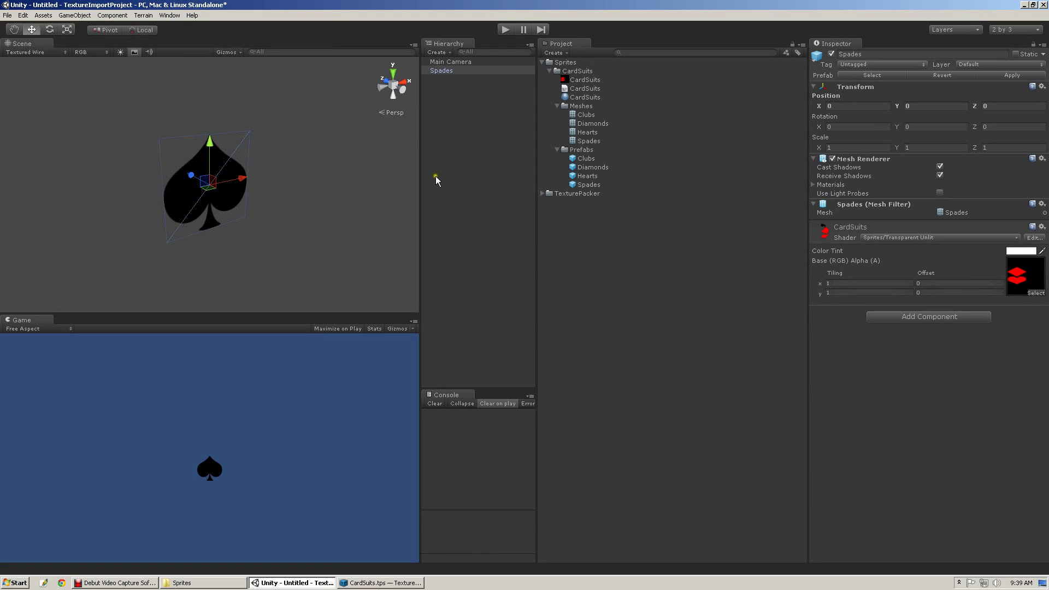
alt+drag(328, 145, 203, 165)
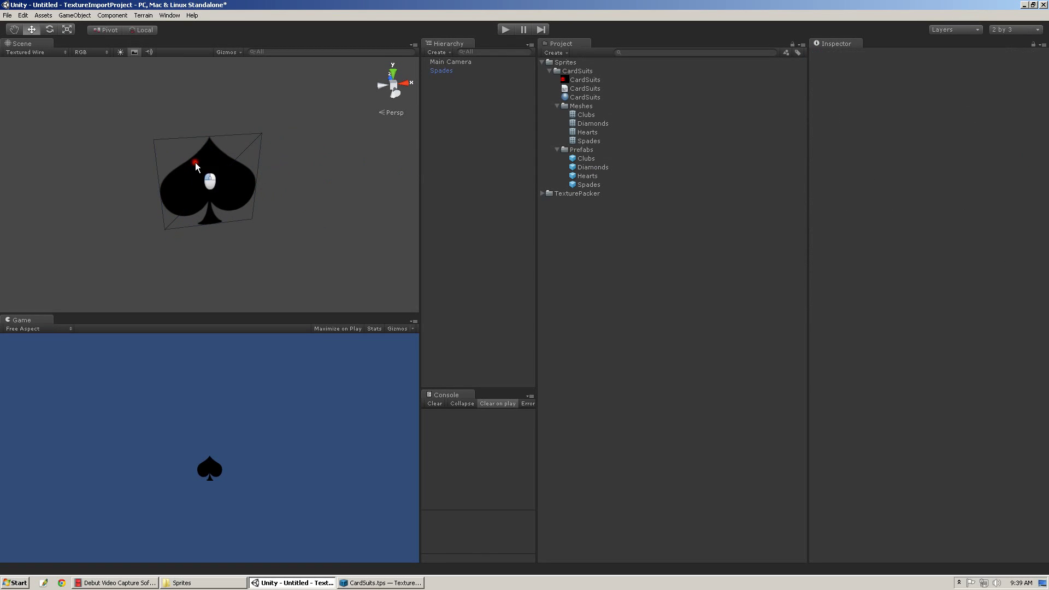
Step: Add a Sphere Collider and a Rigidbody to the Spades object
click(109, 16)
mouse_move(140, 54)
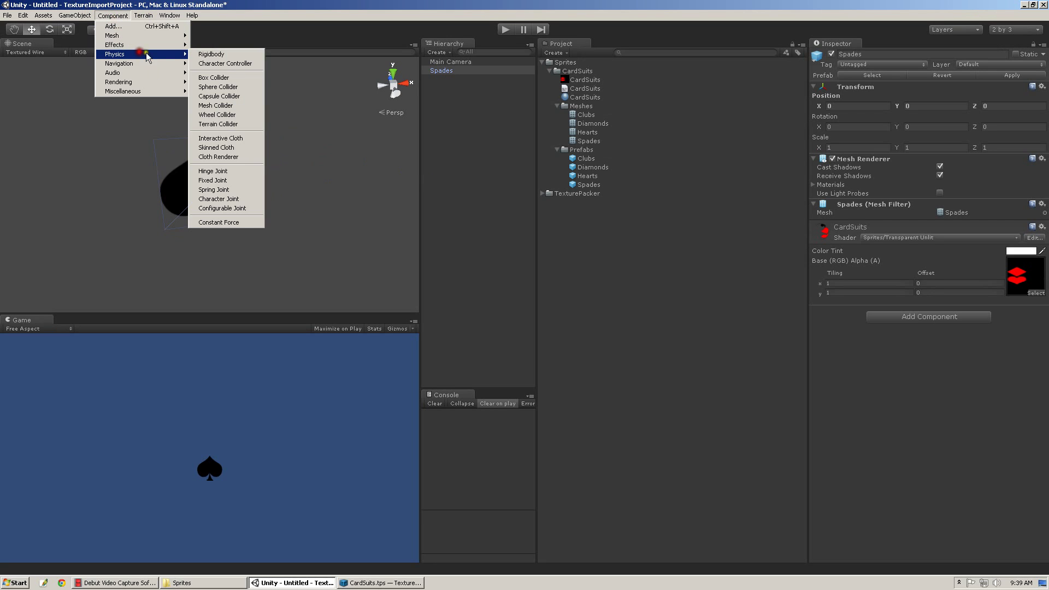
click(232, 87)
click(110, 15)
mouse_move(112, 54)
click(219, 54)
Step: Play the scene to watch the spade fall, then stop and delete Spades from the scene
alt+drag(265, 186, 415, 66)
click(505, 30)
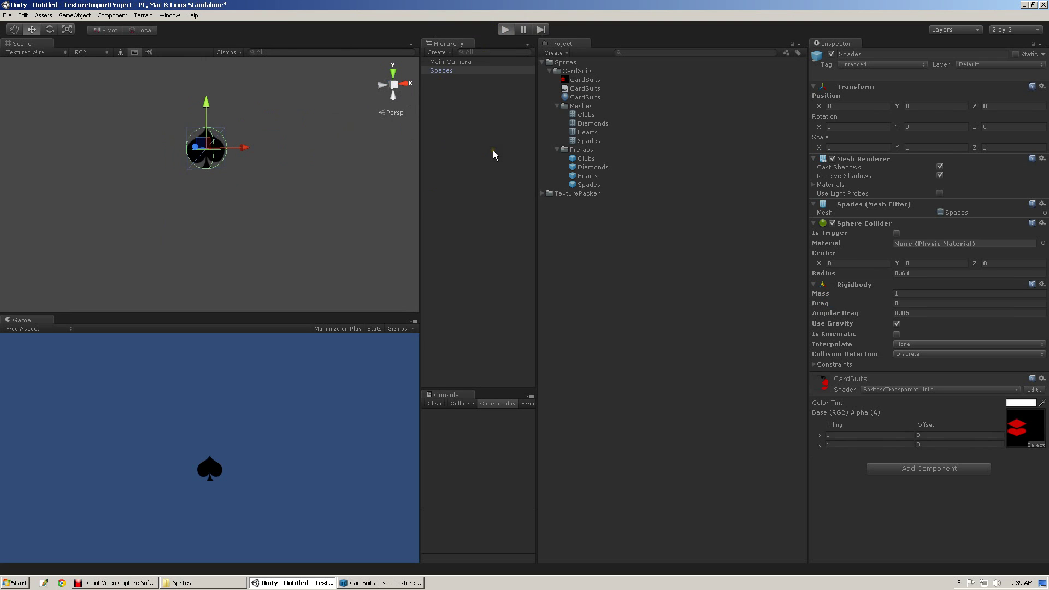
key(ctrl+p)
click(504, 30)
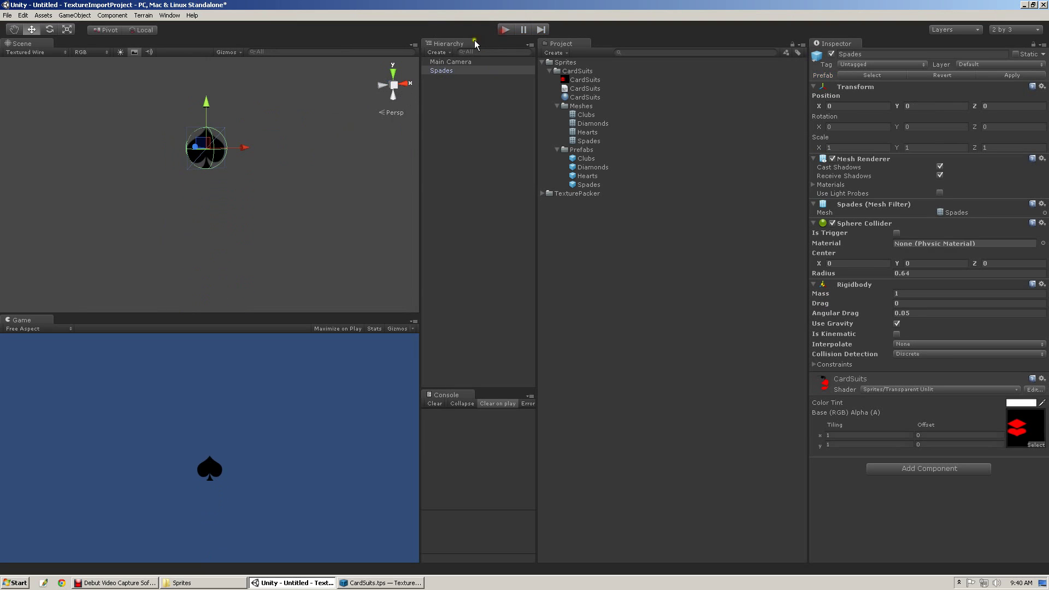
click(444, 72)
key(Delete)
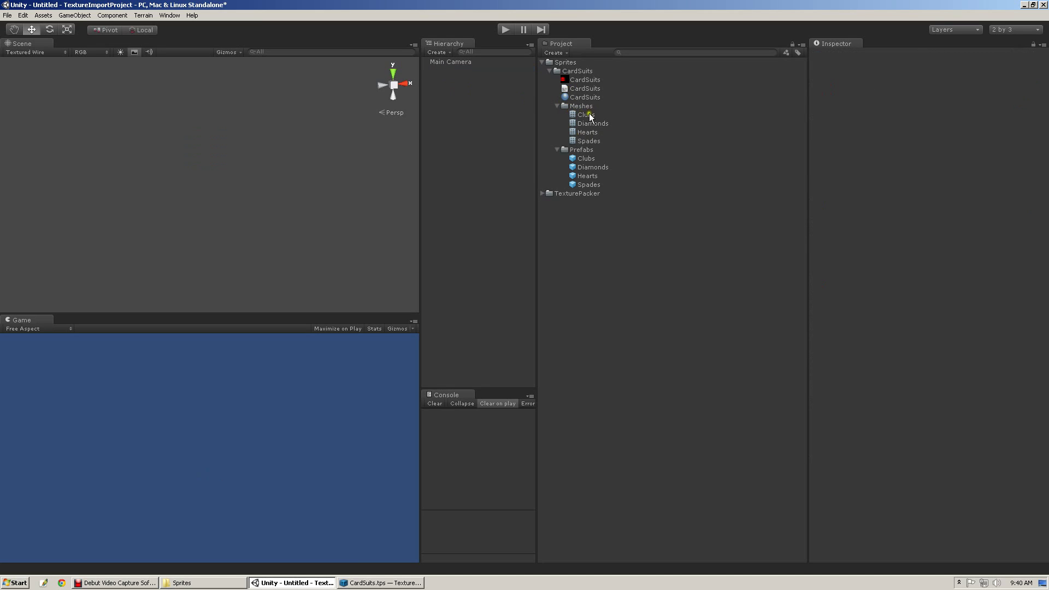
Step: Delete the CardSuits folder from the Unity project and return to the TexturePacker CardSuits sheet
click(381, 582)
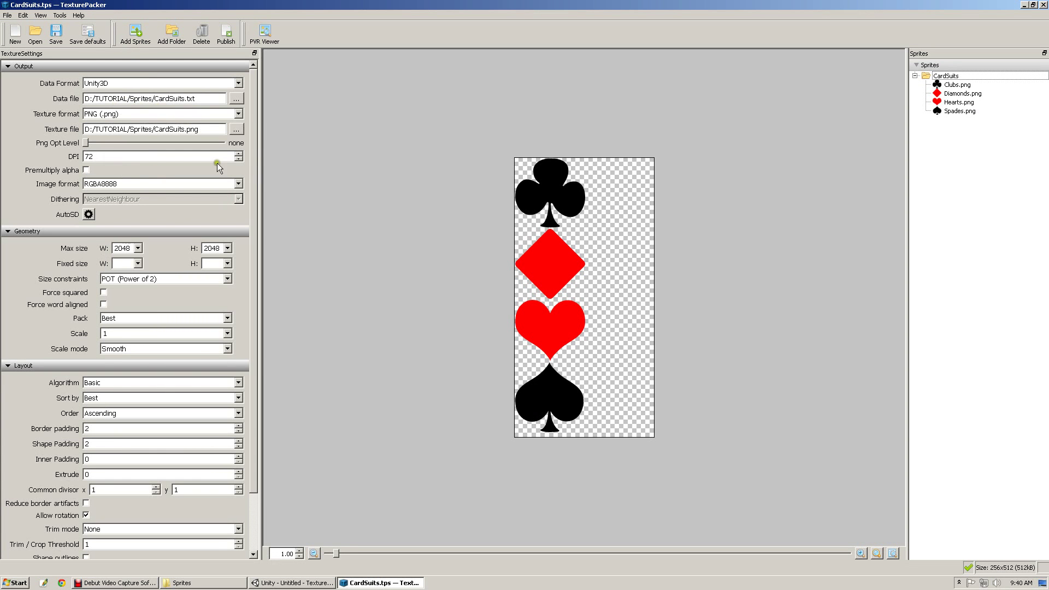
click(294, 582)
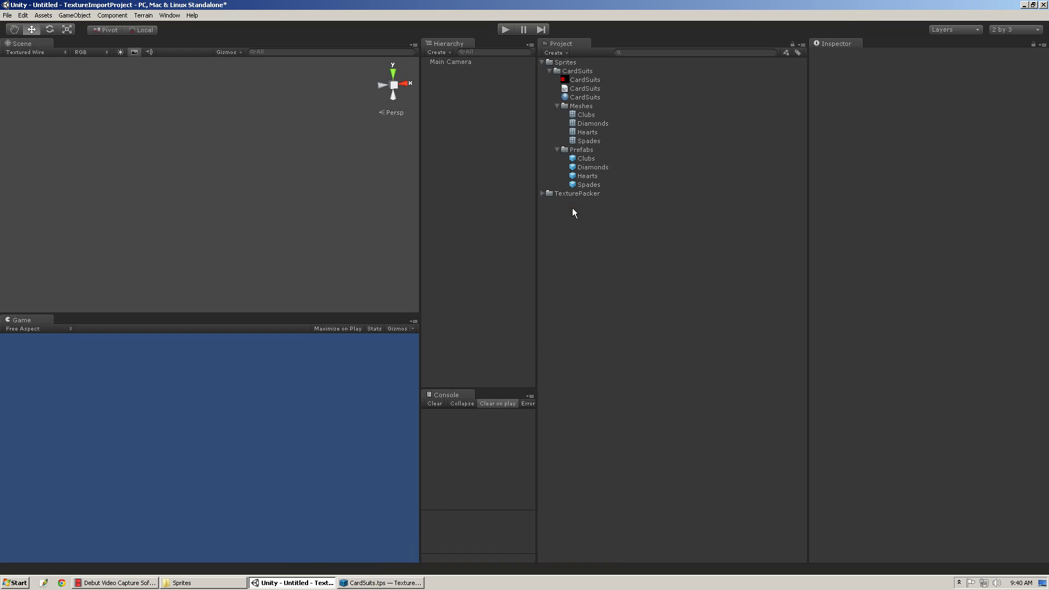
click(573, 71)
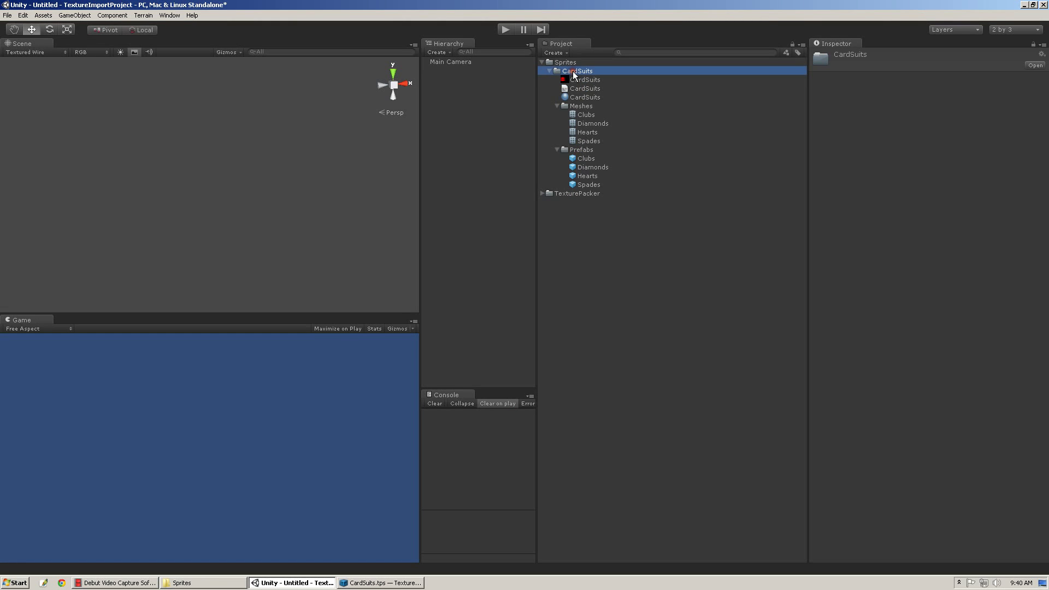
key(Delete)
key(Return)
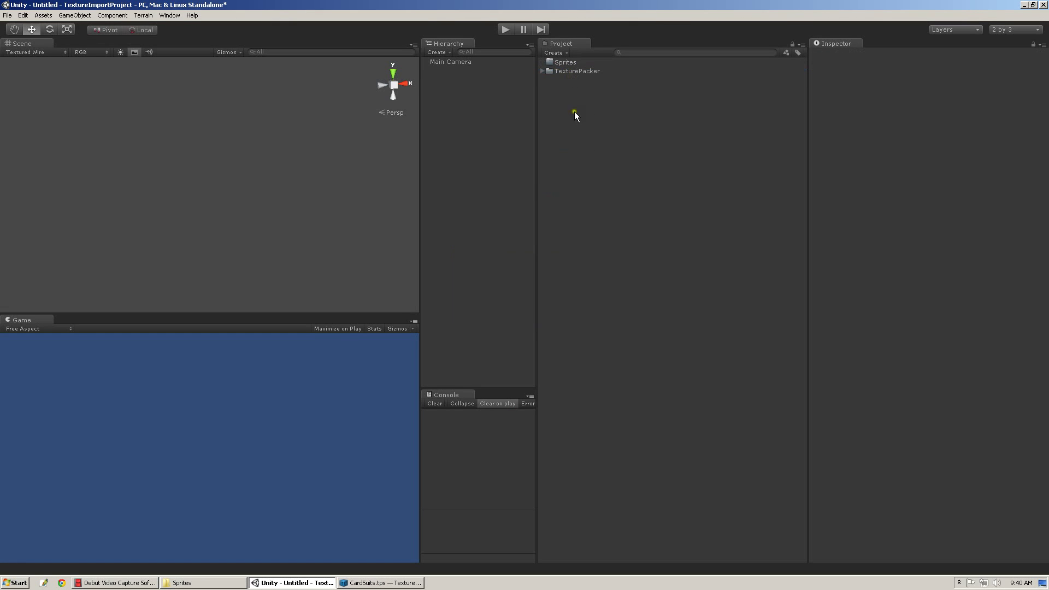
click(303, 582)
click(379, 582)
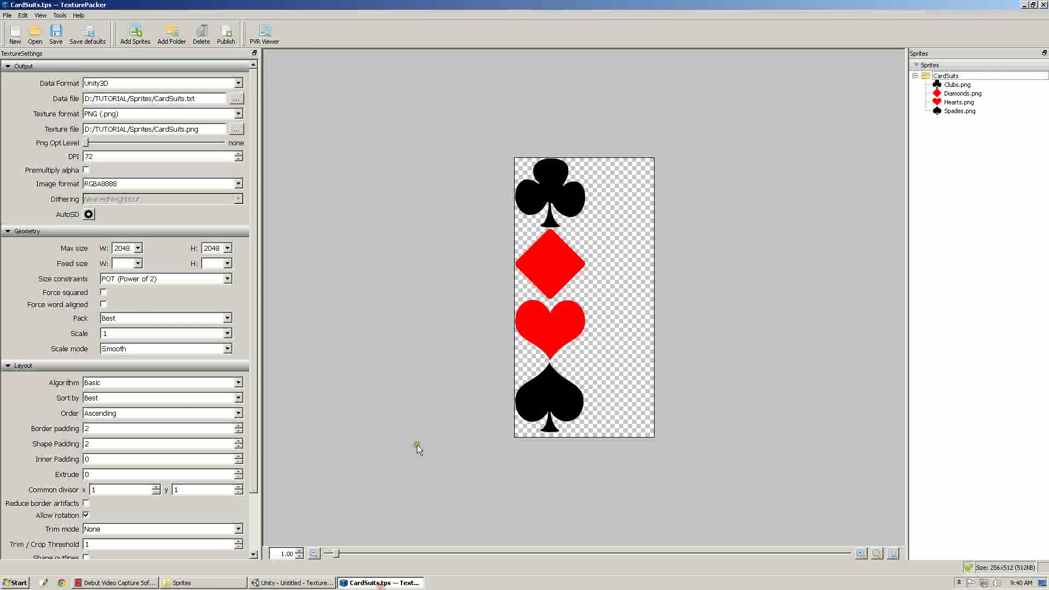
Step: Create a new empty sheet and save it as Advanced.tps, giving Advanced.txt and Advanced.png outputs
click(14, 35)
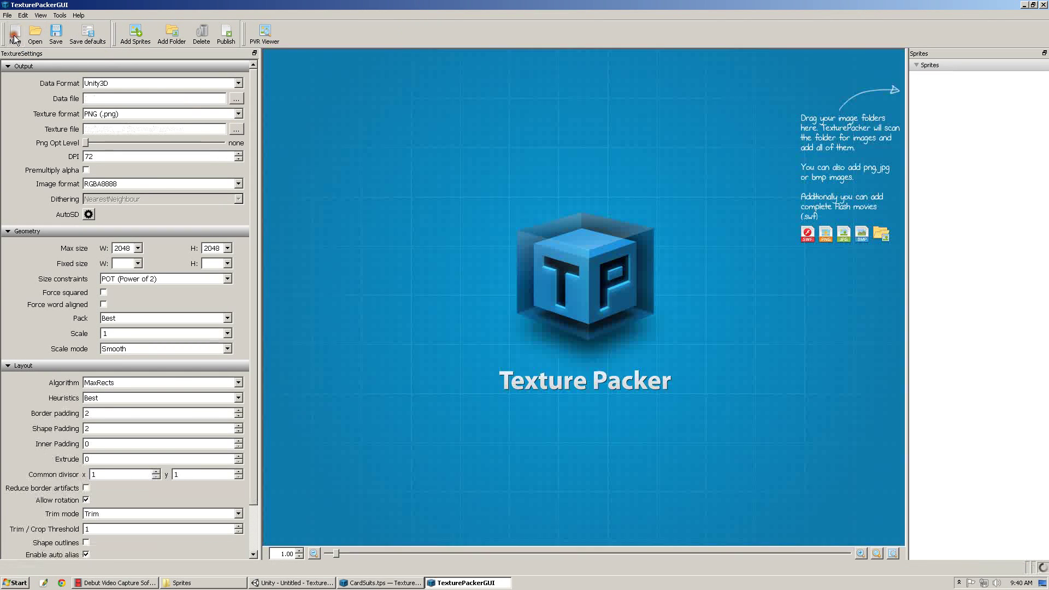
click(182, 582)
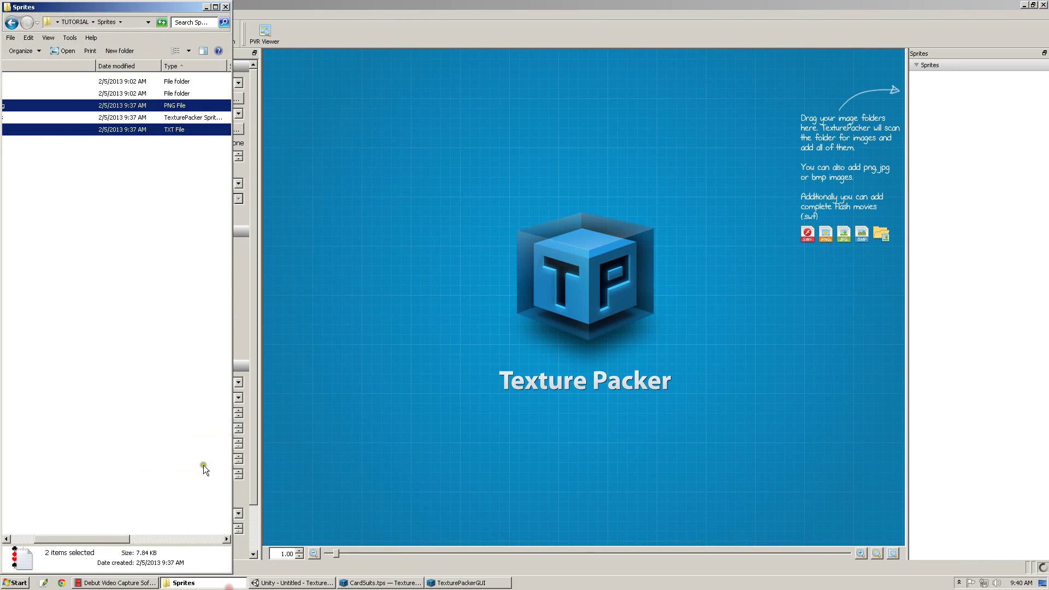
click(152, 209)
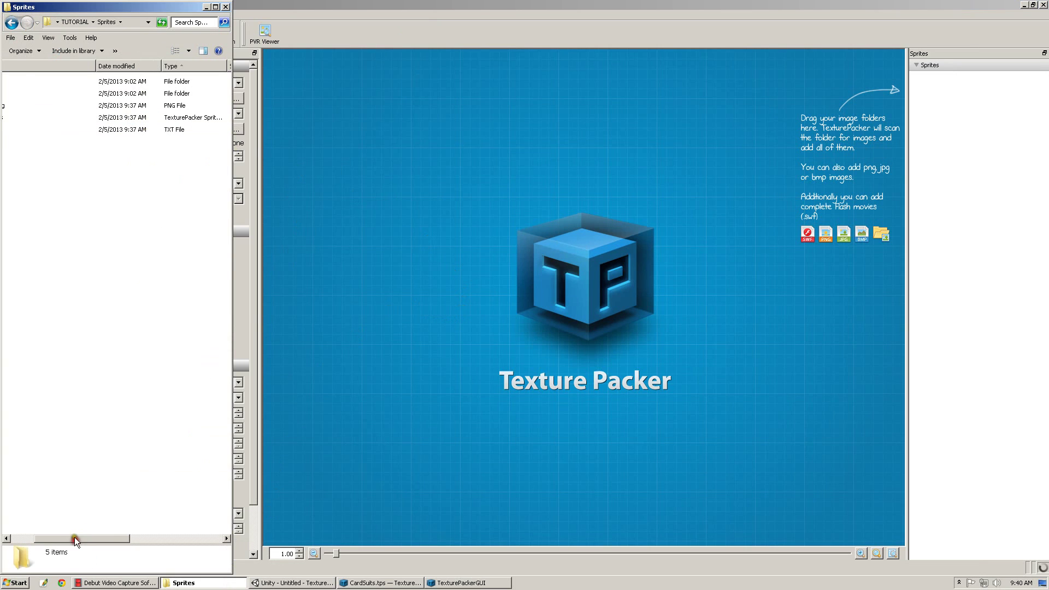
drag(74, 536, 48, 537)
click(459, 5)
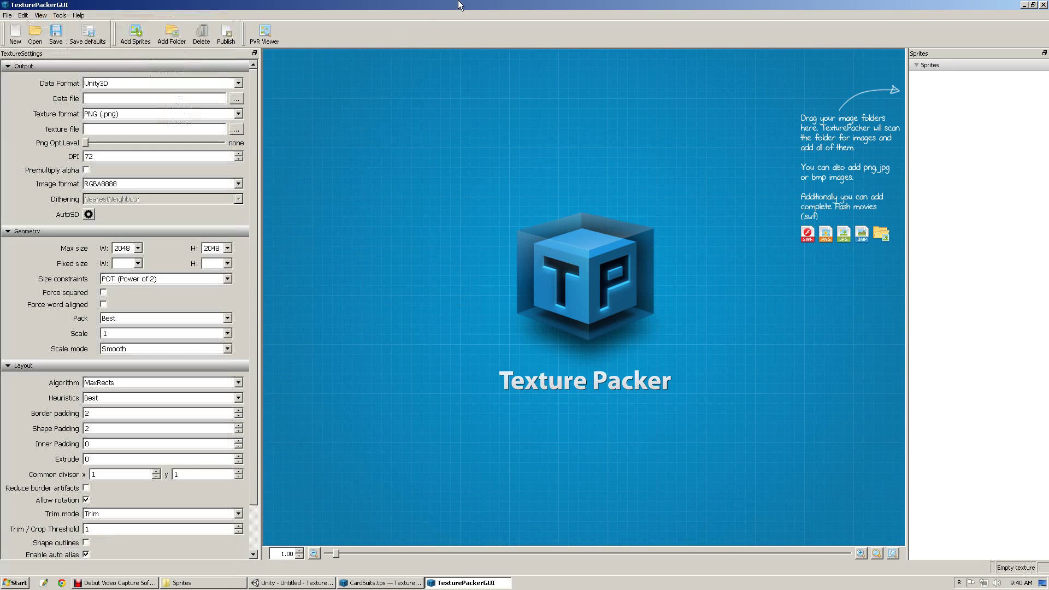
click(57, 34)
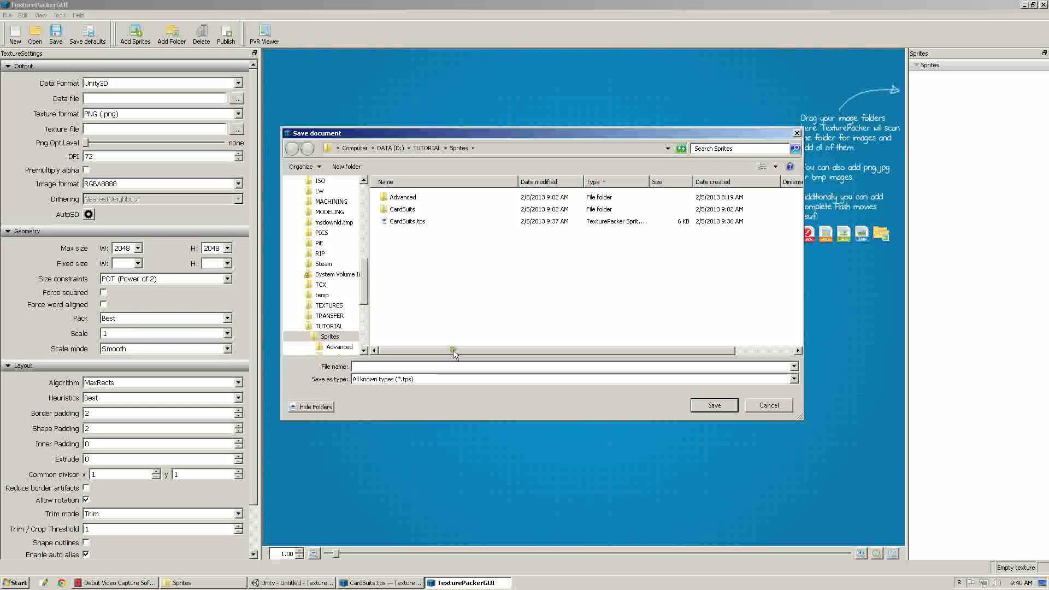
click(447, 366)
text(Advanced.tps)
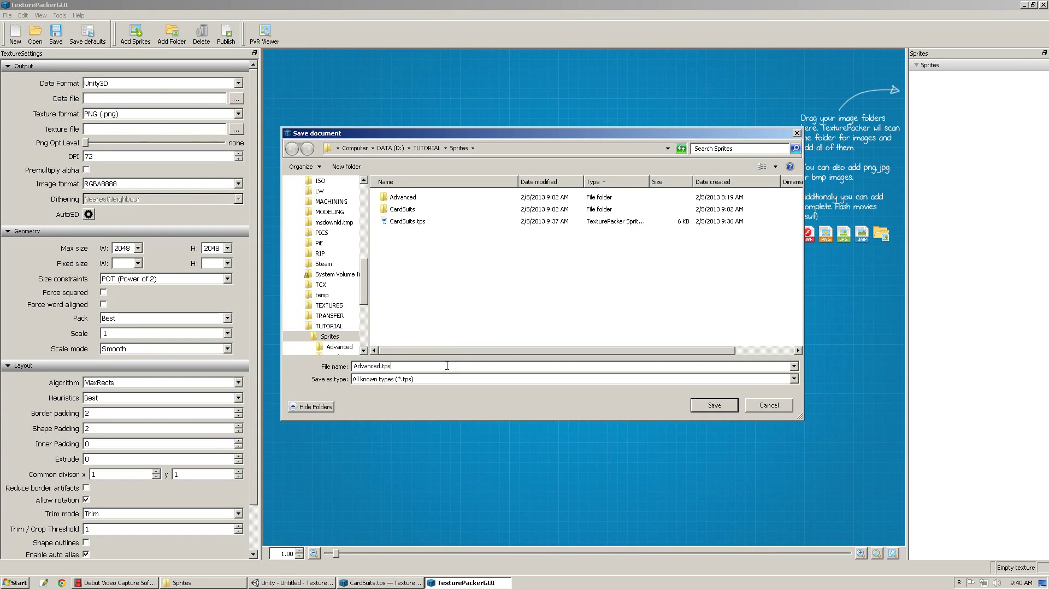
key(Return)
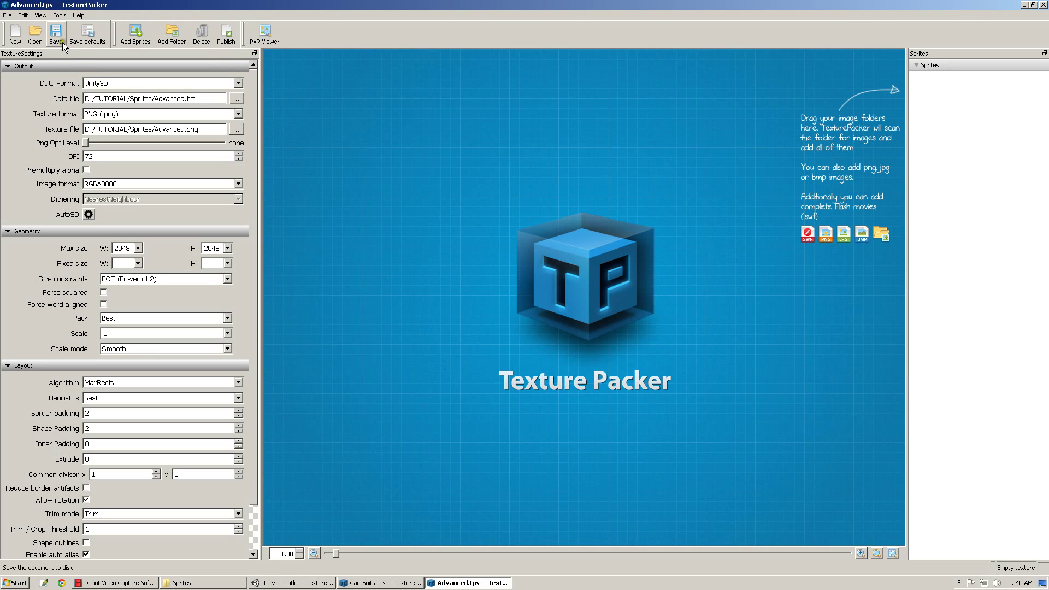
Step: Add the Advanced folder's Cancel, Checkmark, Dog and WordBubble sprites with MaxRects packing
click(181, 583)
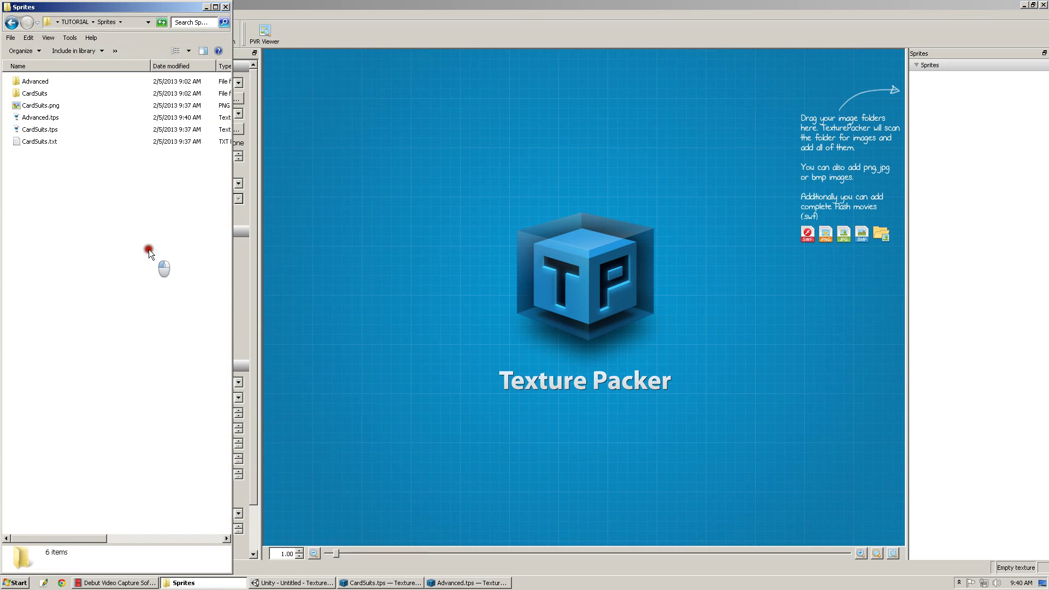
drag(41, 82, 966, 146)
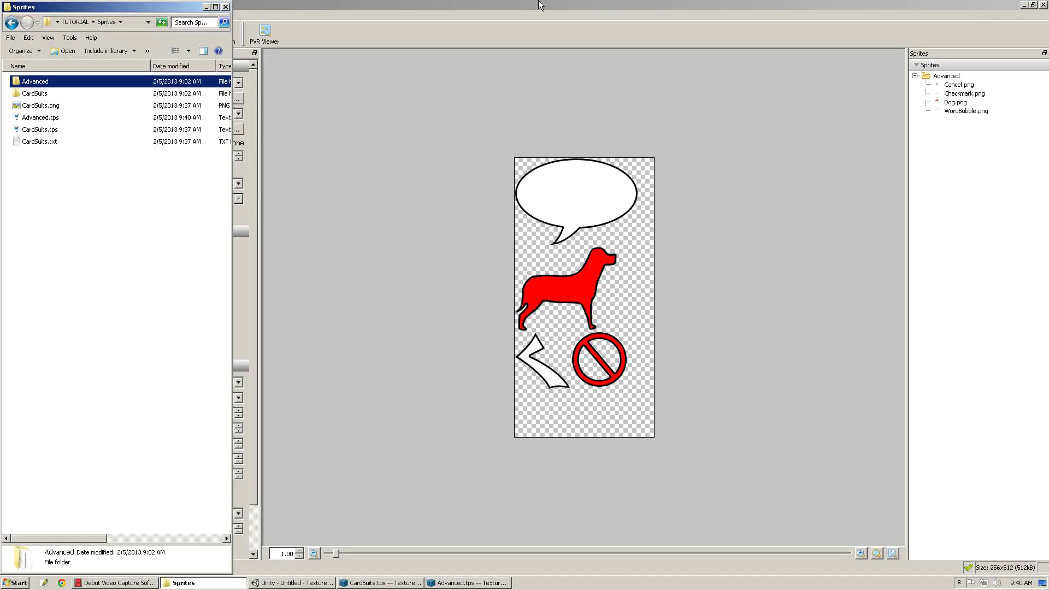
click(472, 76)
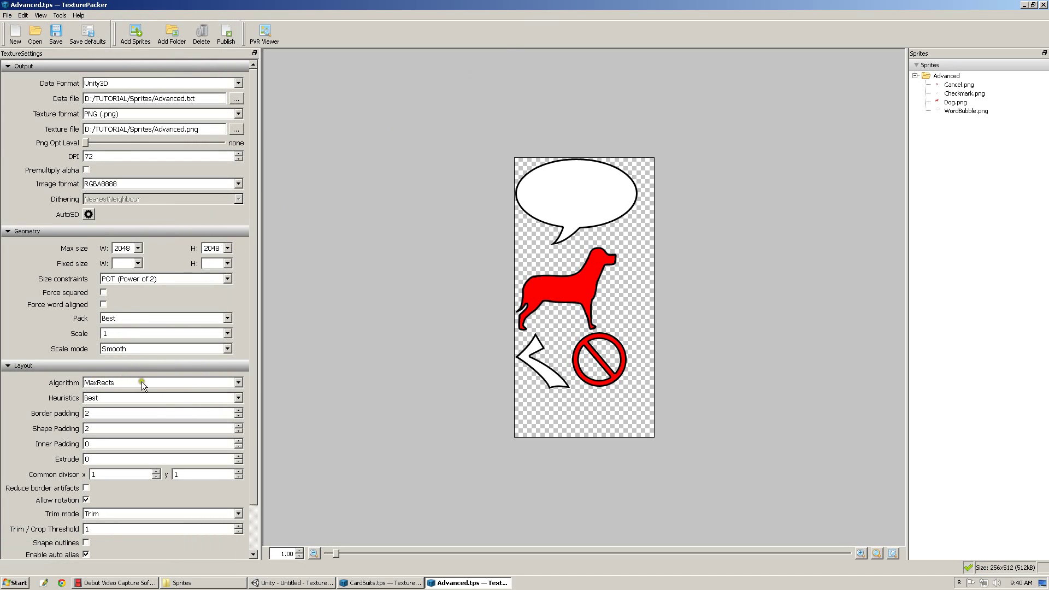
click(228, 382)
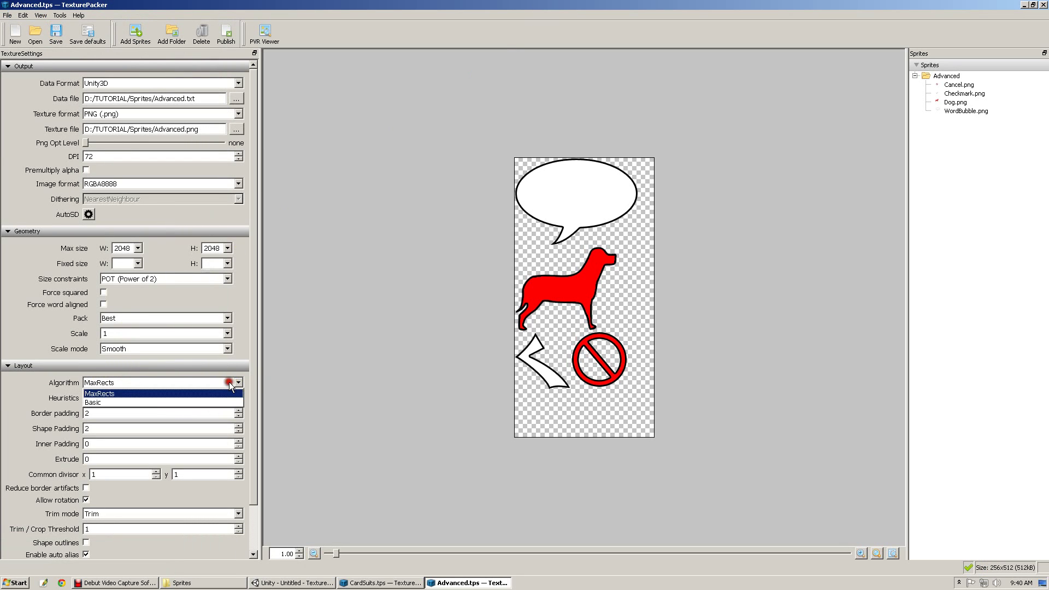
click(201, 390)
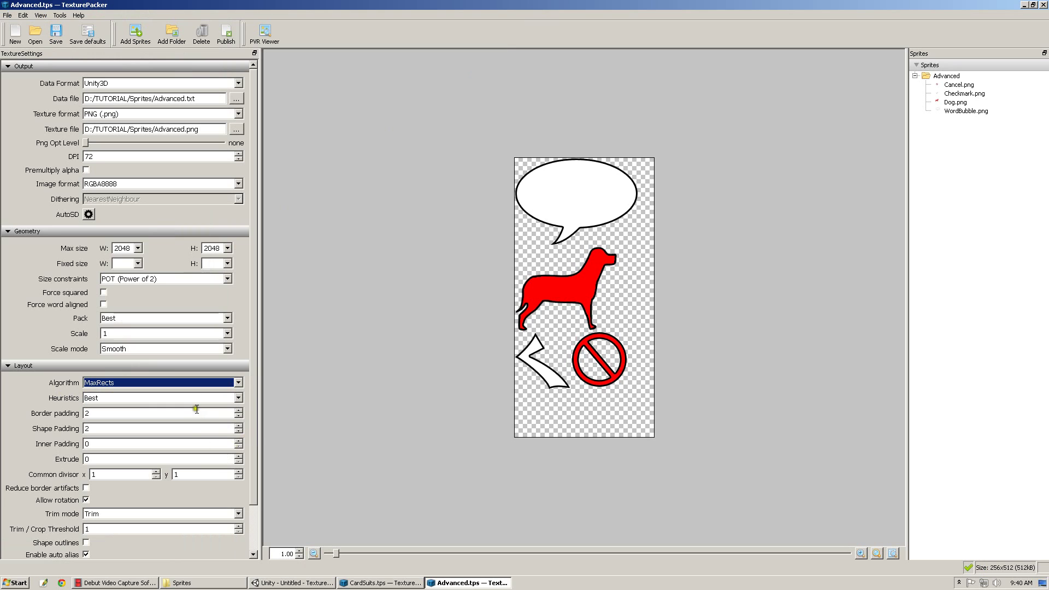
Step: Set the trim mode to Trim and keep Unity3D as the data format
drag(264, 435, 263, 437)
scroll(257, 449, down, 2)
click(166, 495)
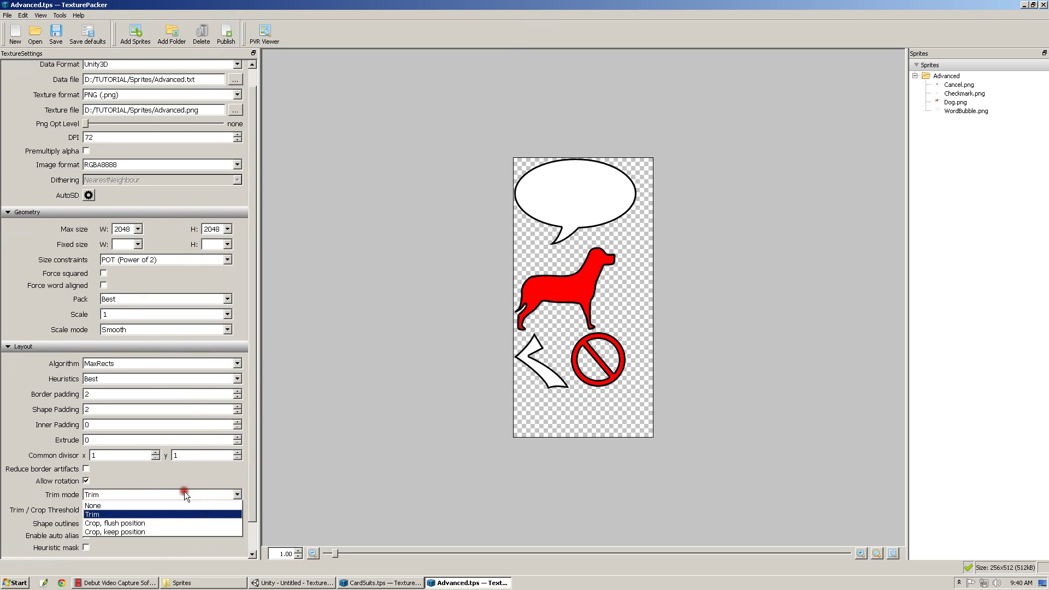
click(167, 515)
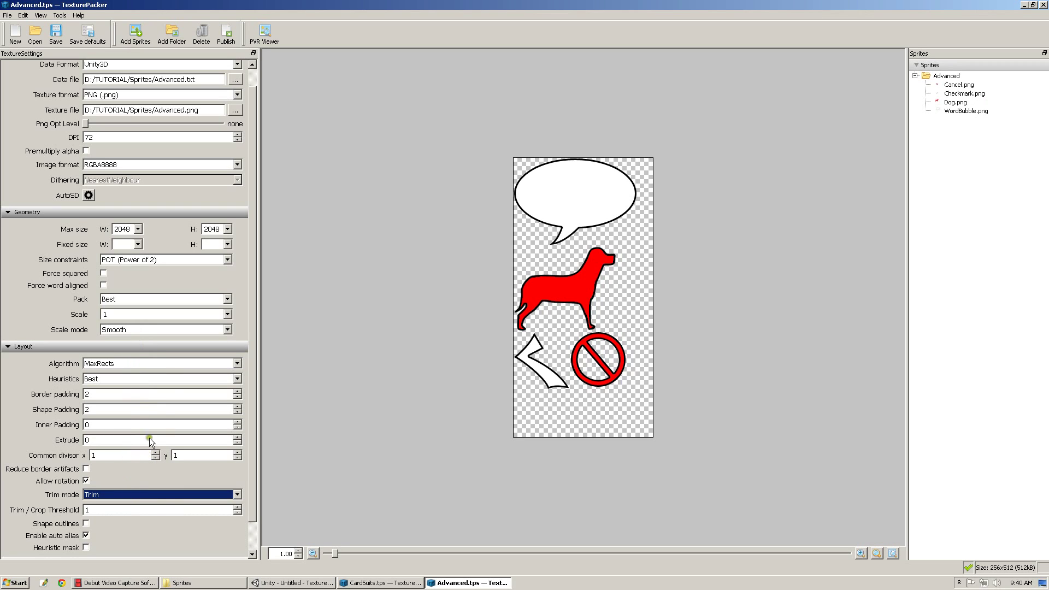
drag(252, 394, 255, 368)
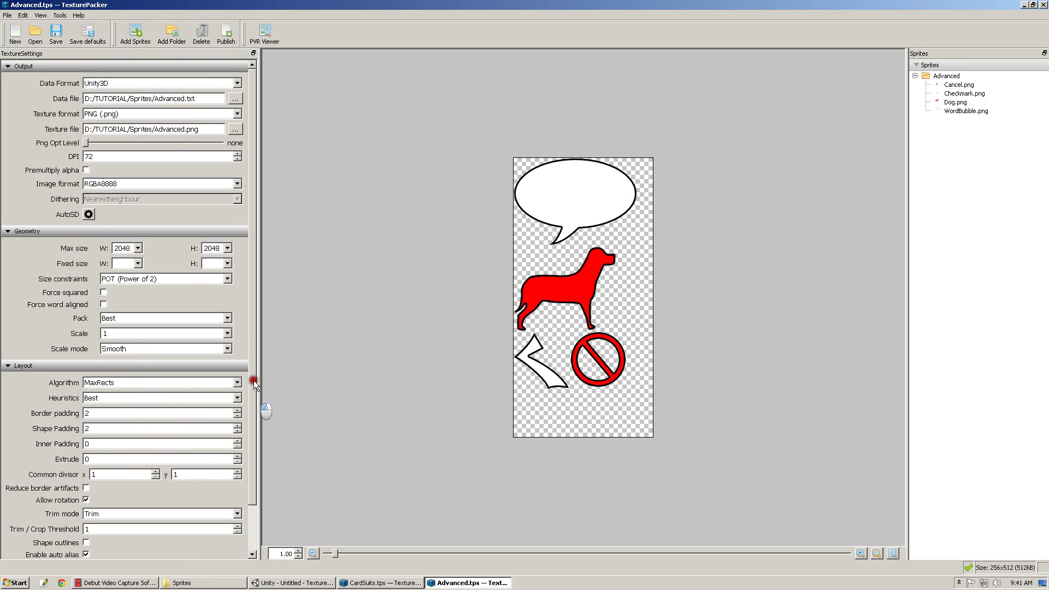
click(190, 583)
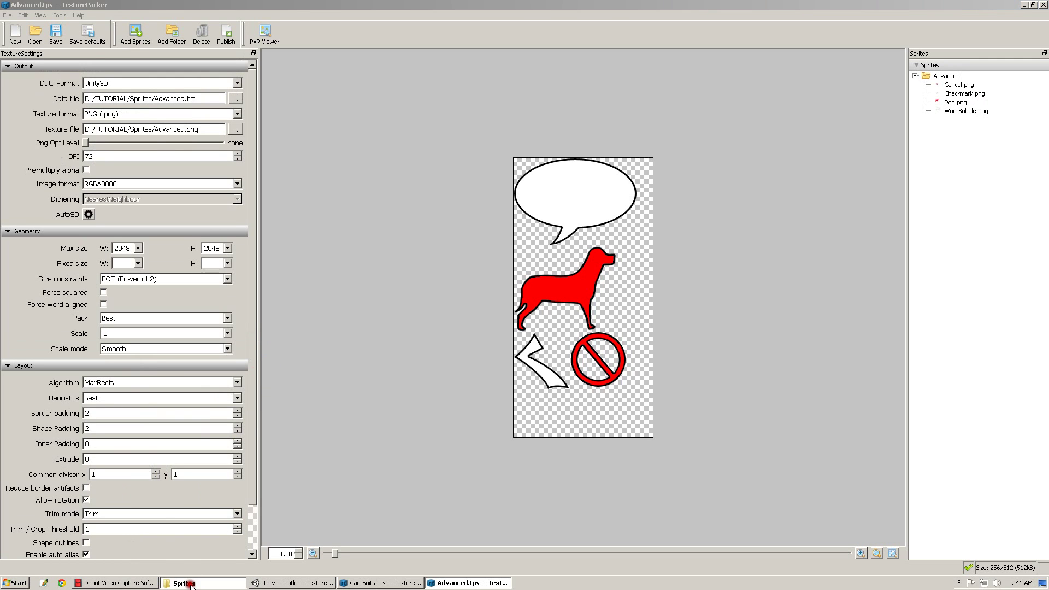
click(190, 583)
click(137, 81)
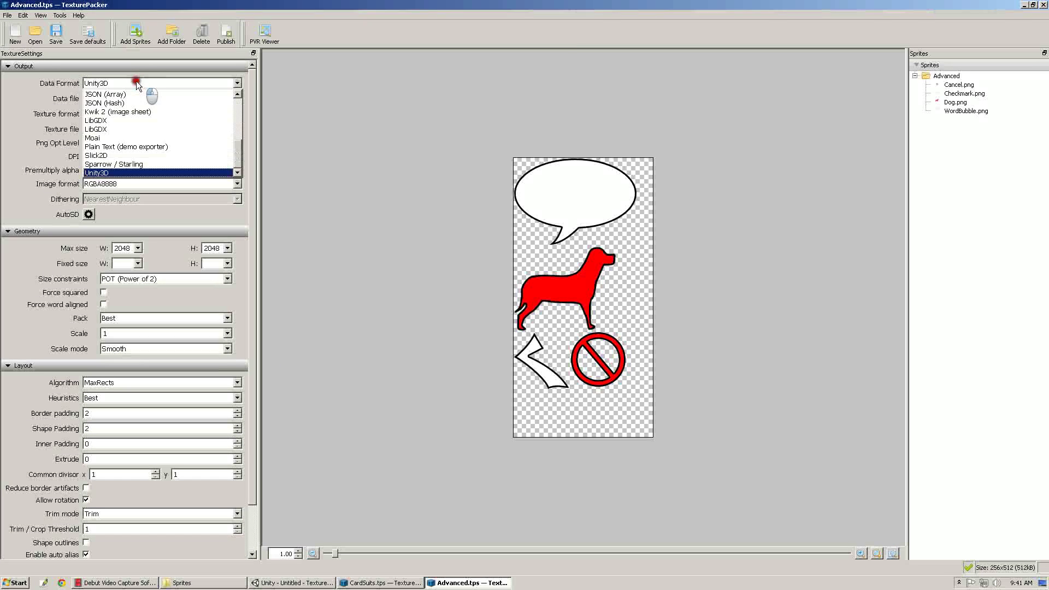
click(136, 80)
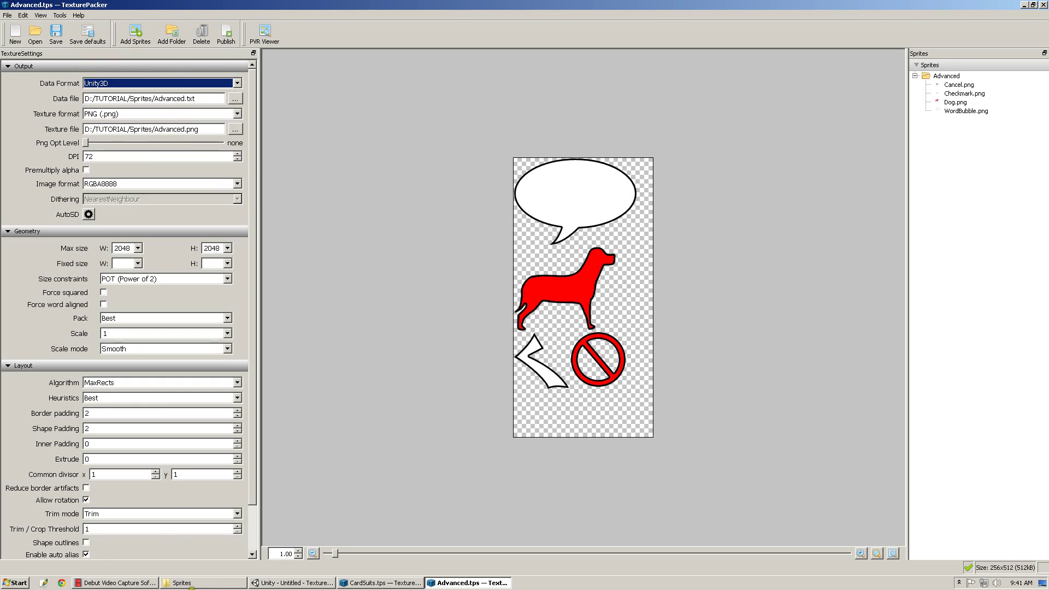
click(199, 582)
click(106, 220)
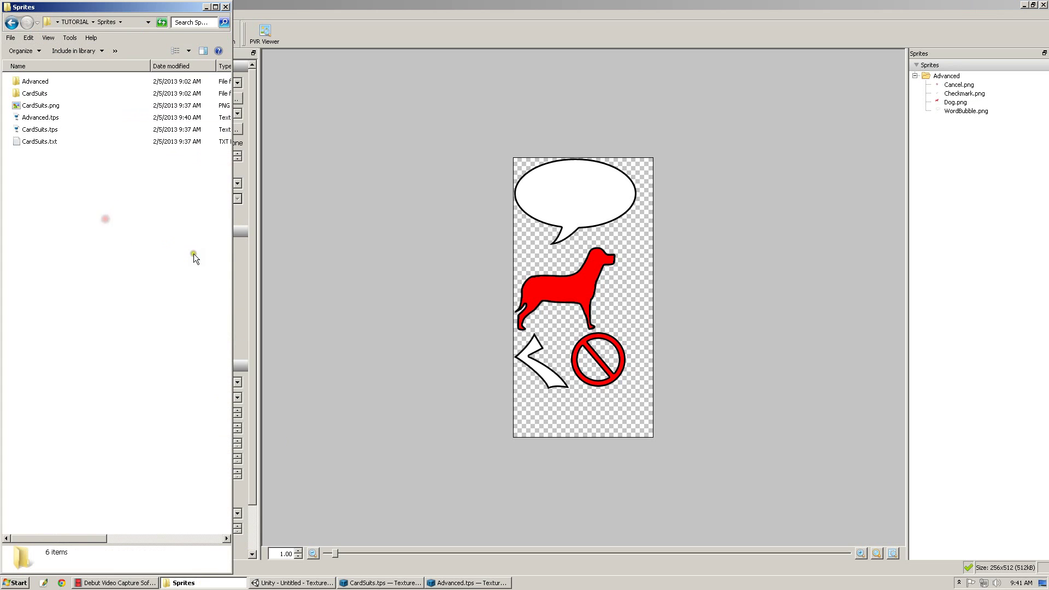
Step: From the Advanced folder, open Cancel.png with Adobe Photoshop CS6
double_click(35, 82)
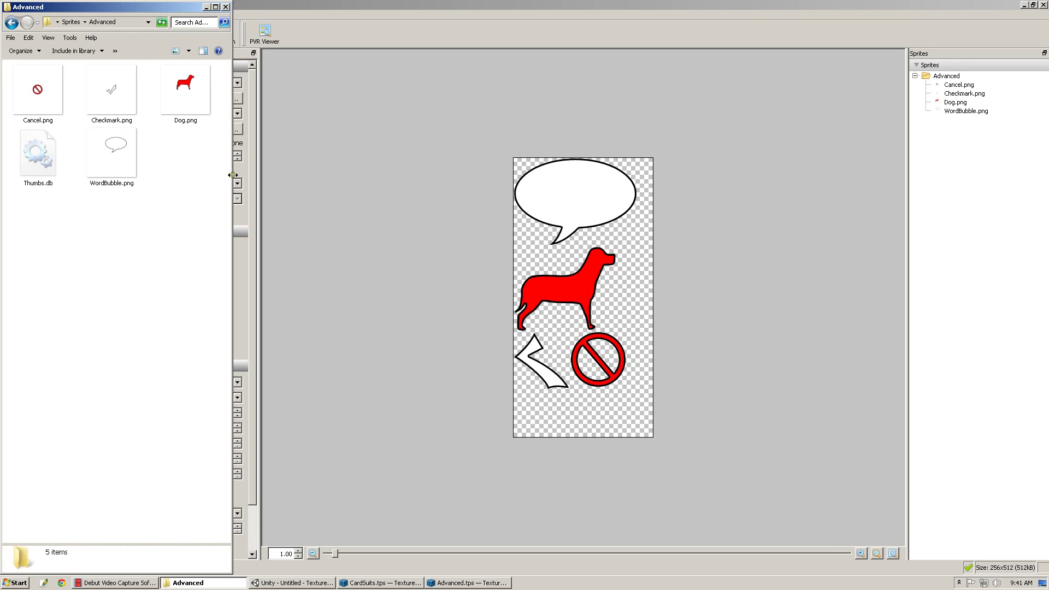
drag(233, 174, 111, 80)
click(173, 186)
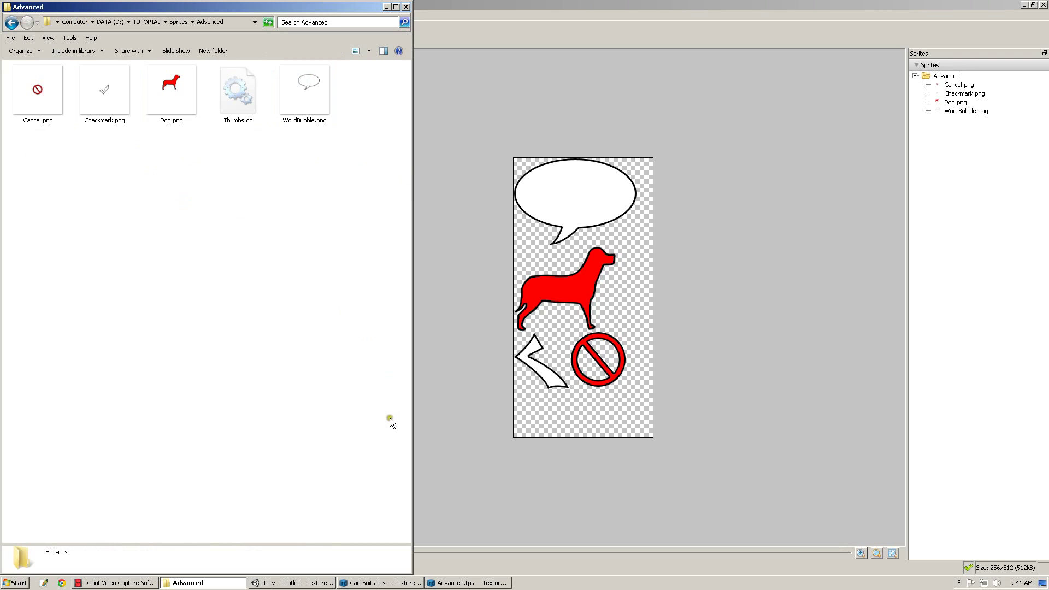
click(89, 92)
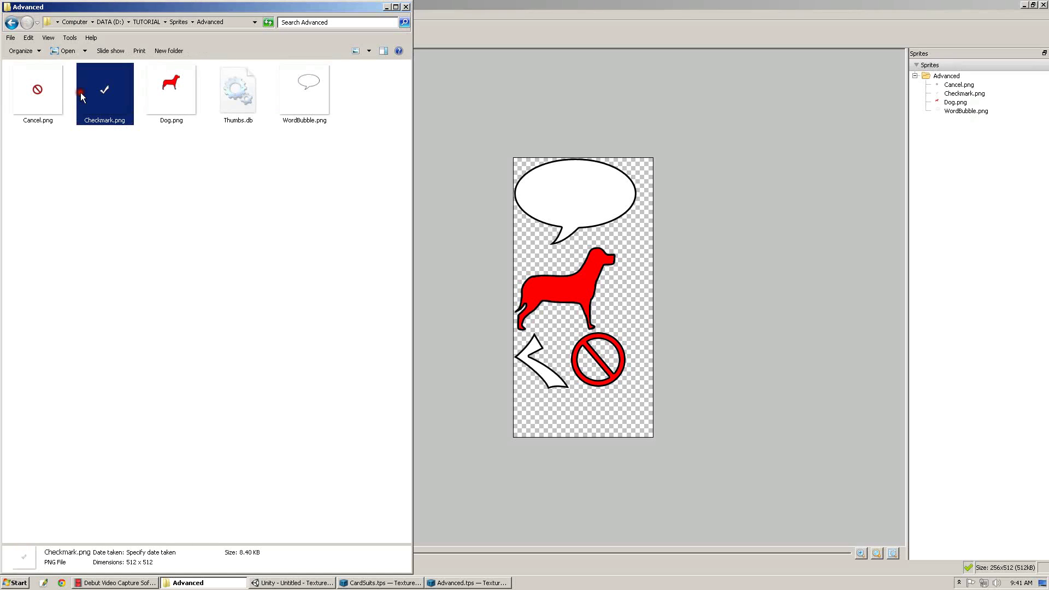
click(251, 155)
click(48, 94)
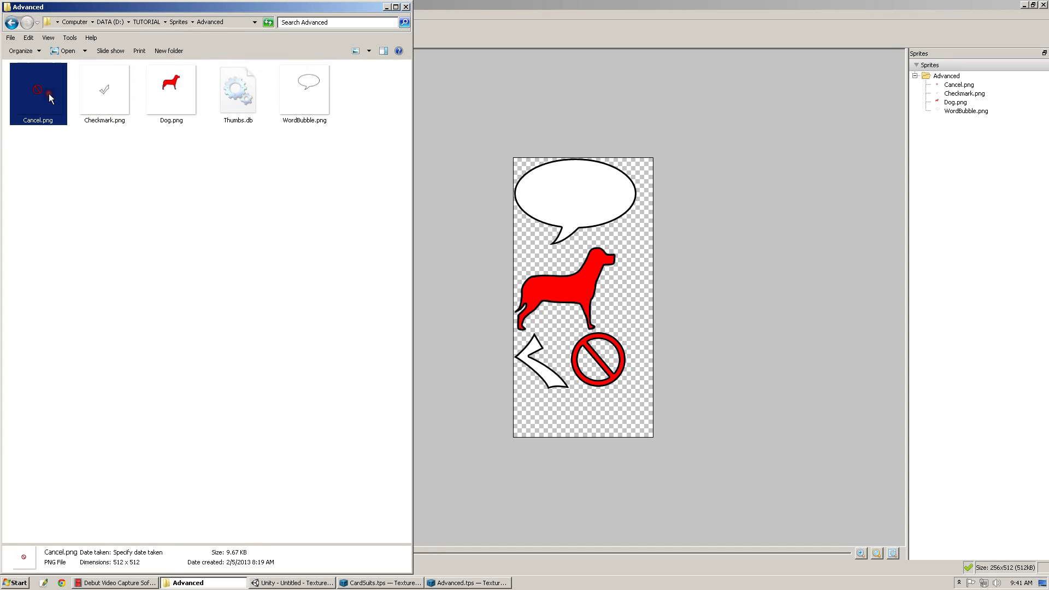
right_click(48, 87)
mouse_move(120, 216)
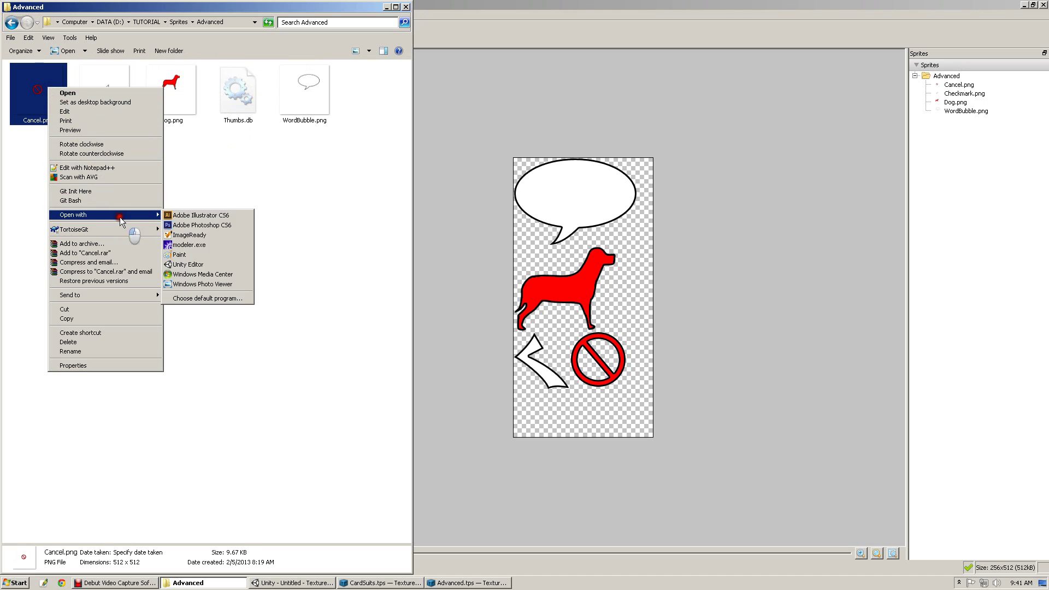
click(217, 225)
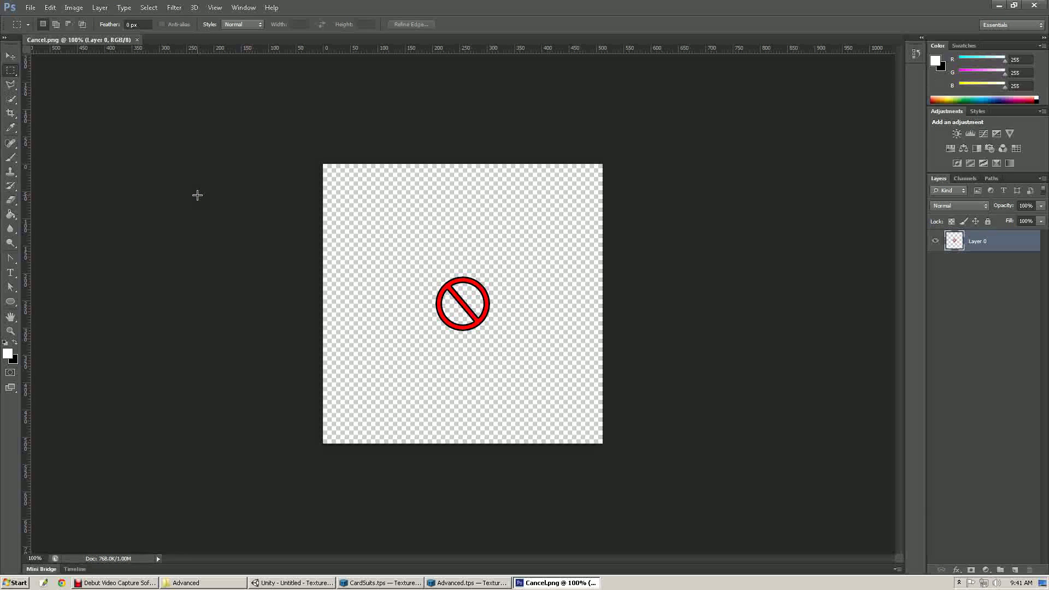
Step: Zoom Cancel.png to 200% and back, add guides through its centre, then close without saving
key(ctrl+plus)
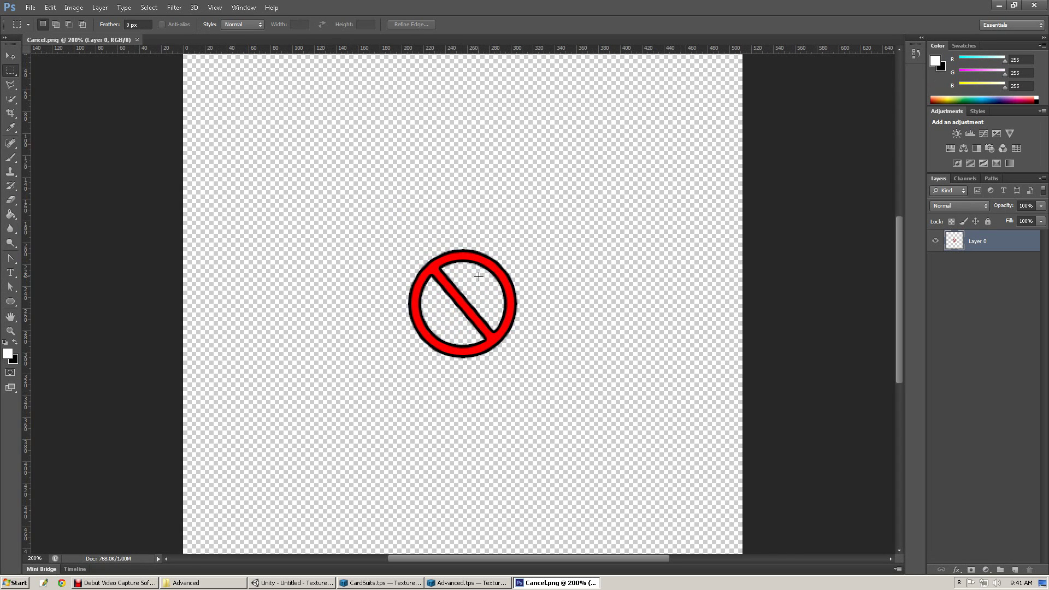
scroll(479, 277, down, 2)
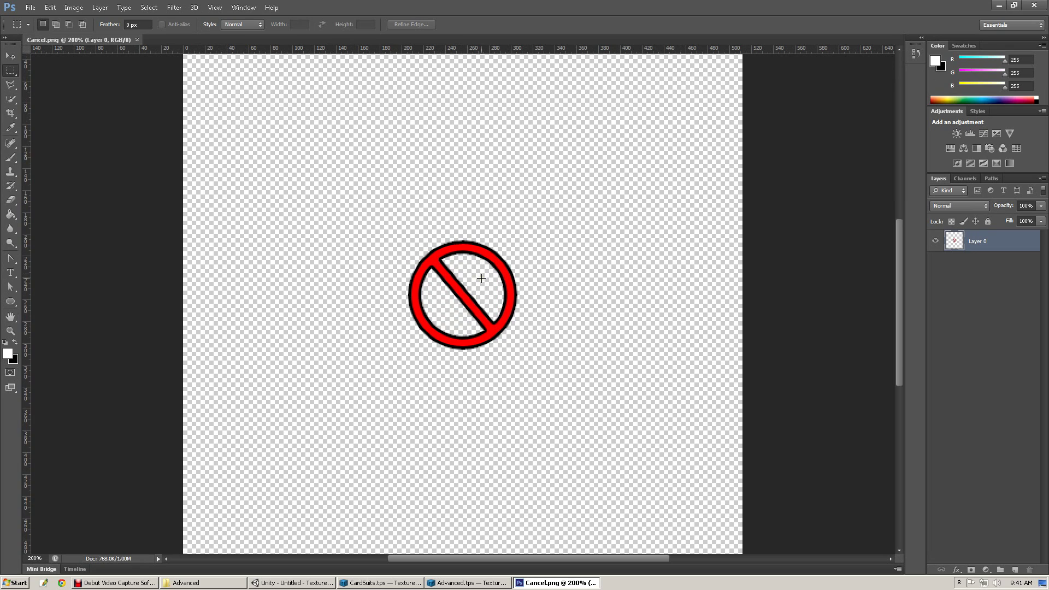
key(ctrl+minus)
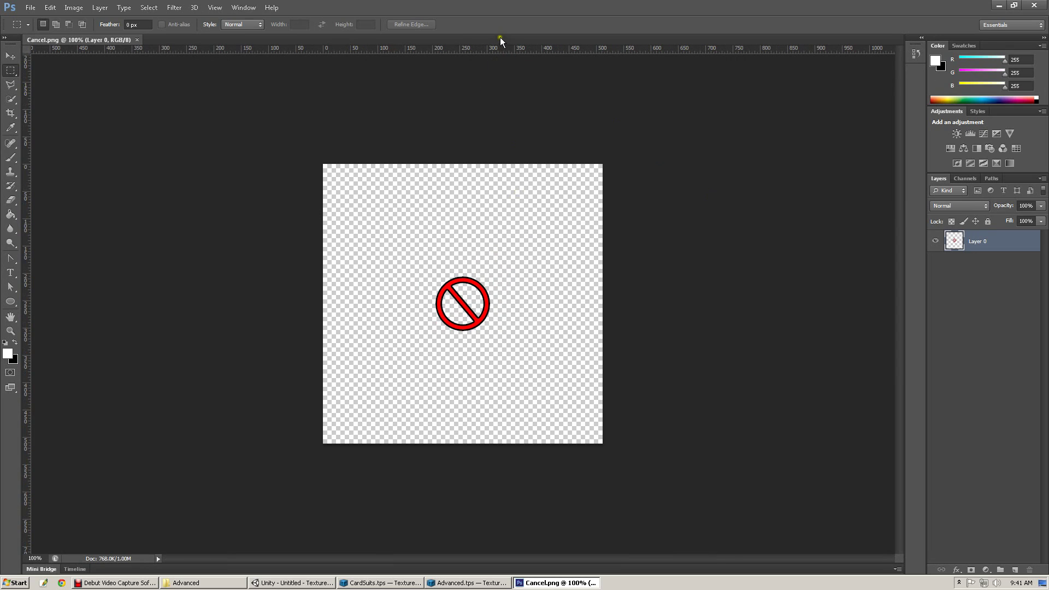
drag(500, 49, 524, 303)
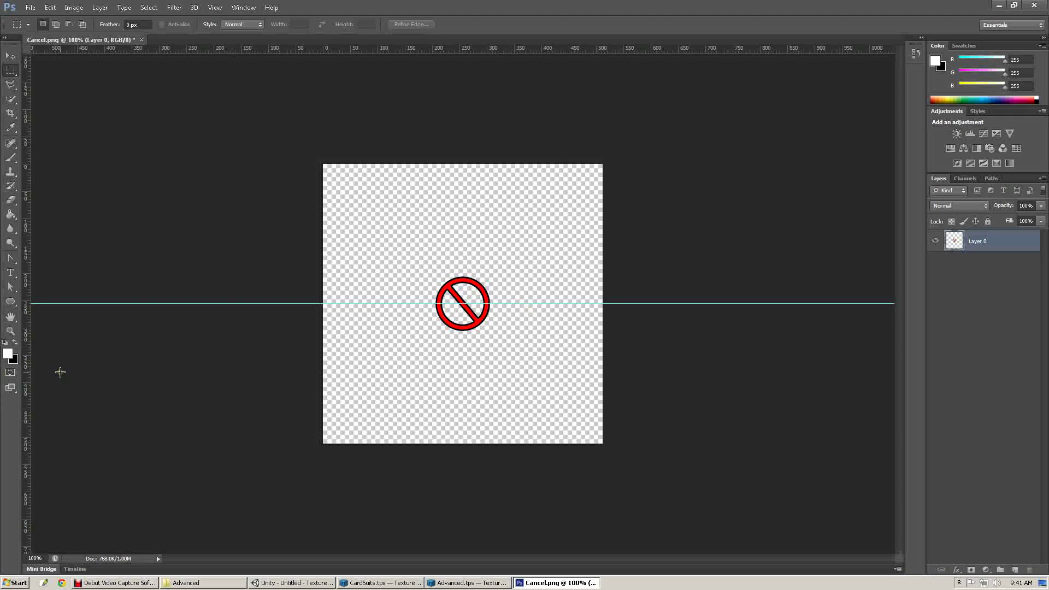
drag(26, 380, 465, 363)
key(ctrl+w)
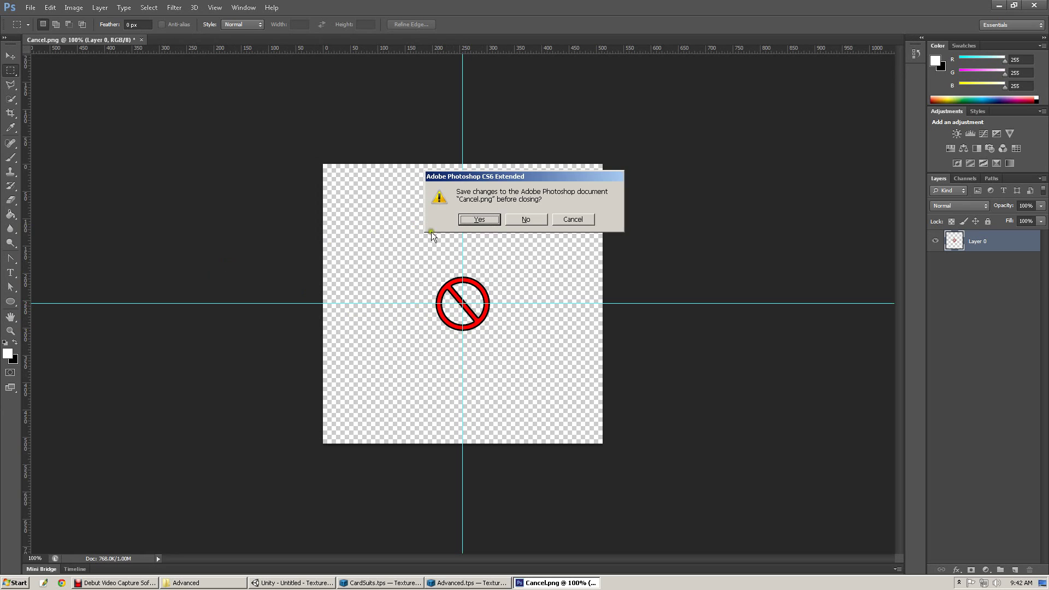
click(526, 219)
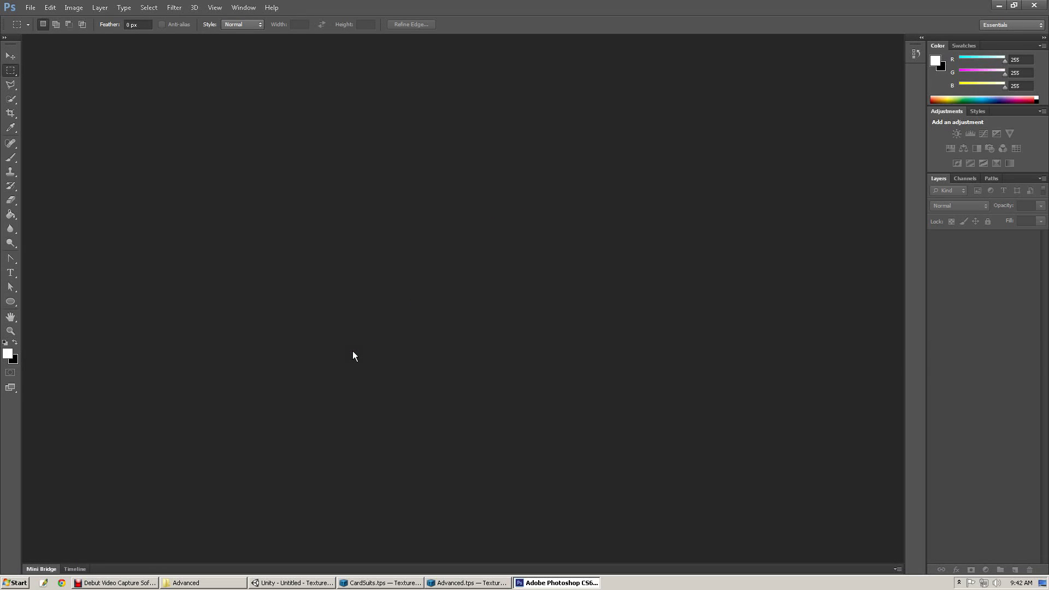
Step: Open Dog.png in Photoshop, add horizontal and vertical guides at its centre, then close without saving
click(203, 583)
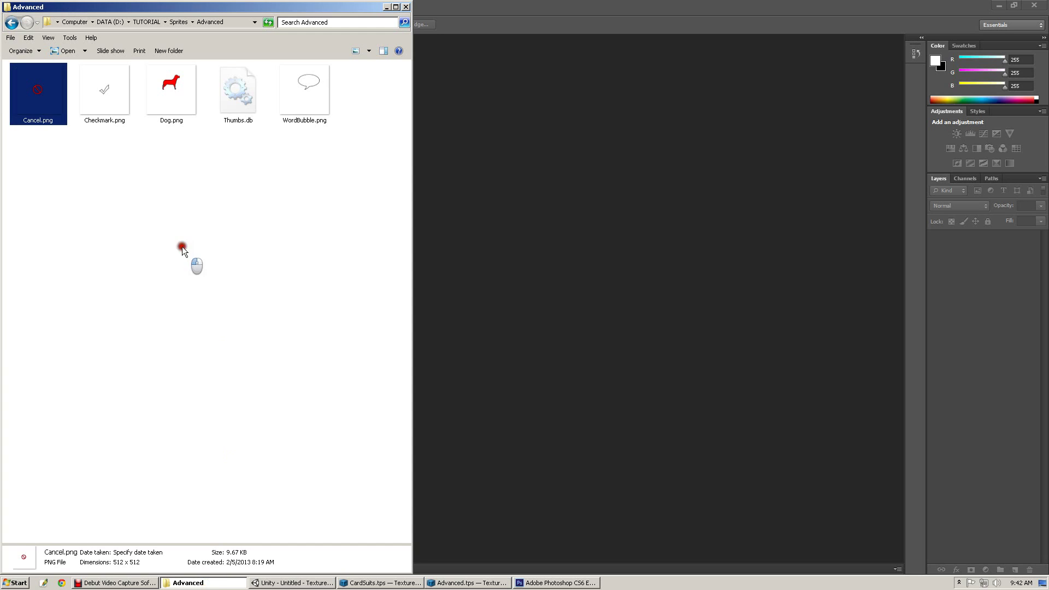
drag(185, 98, 510, 280)
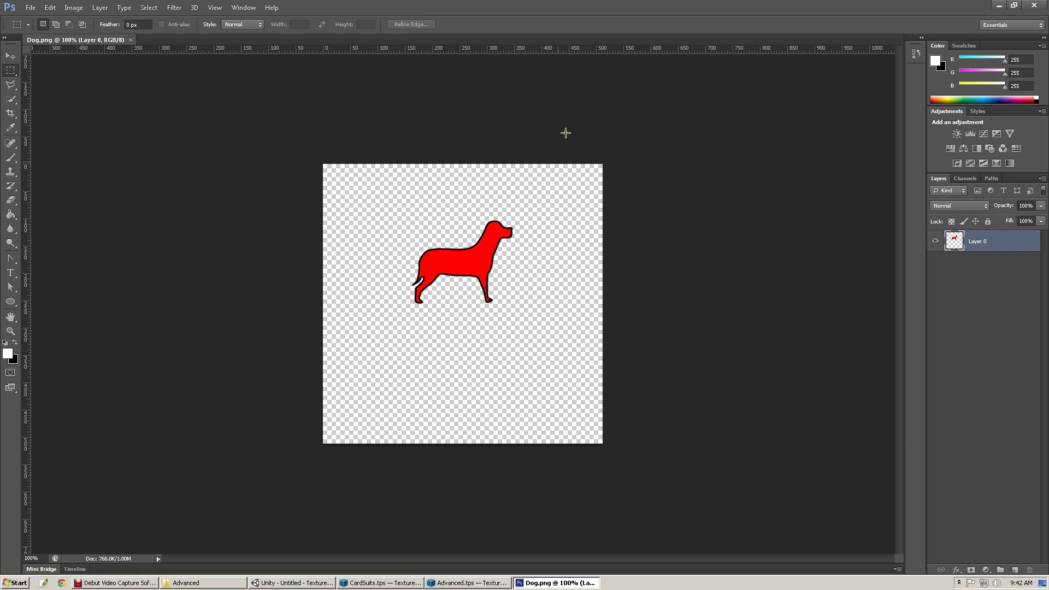
drag(517, 49, 528, 303)
drag(26, 369, 461, 332)
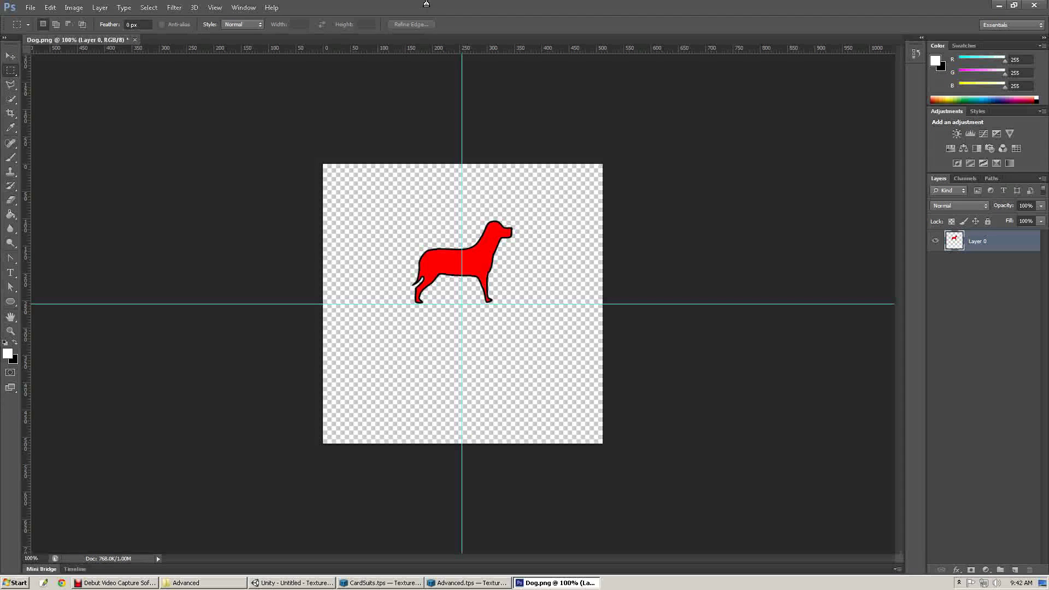
key(ctrl+w)
click(536, 225)
Step: Save and publish the Advanced sprite sheet with its Unity data to D:/TUTORIAL/Sprites/Advanced.txt
click(546, 582)
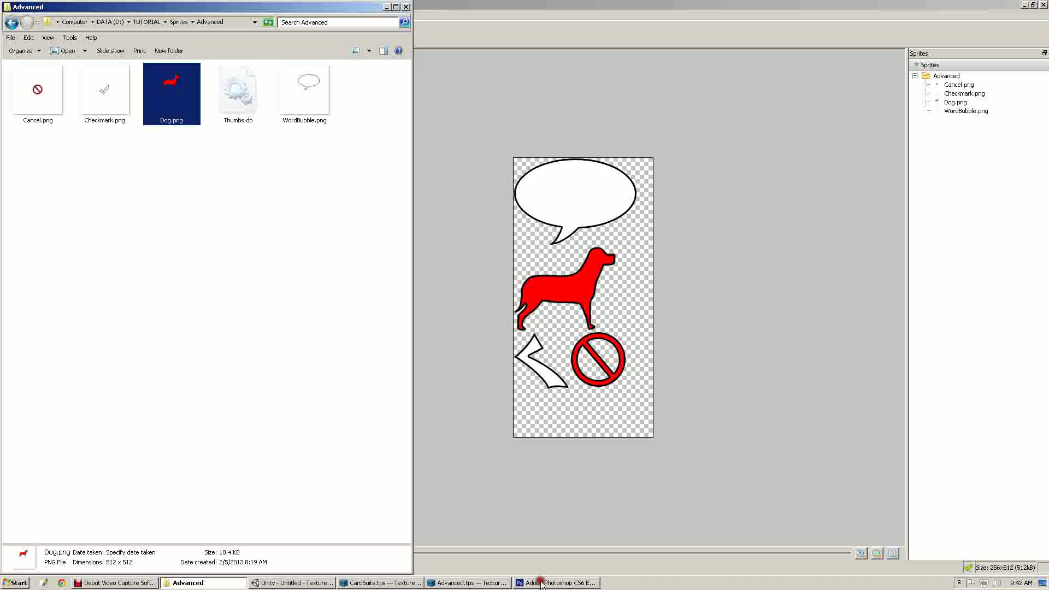
click(221, 168)
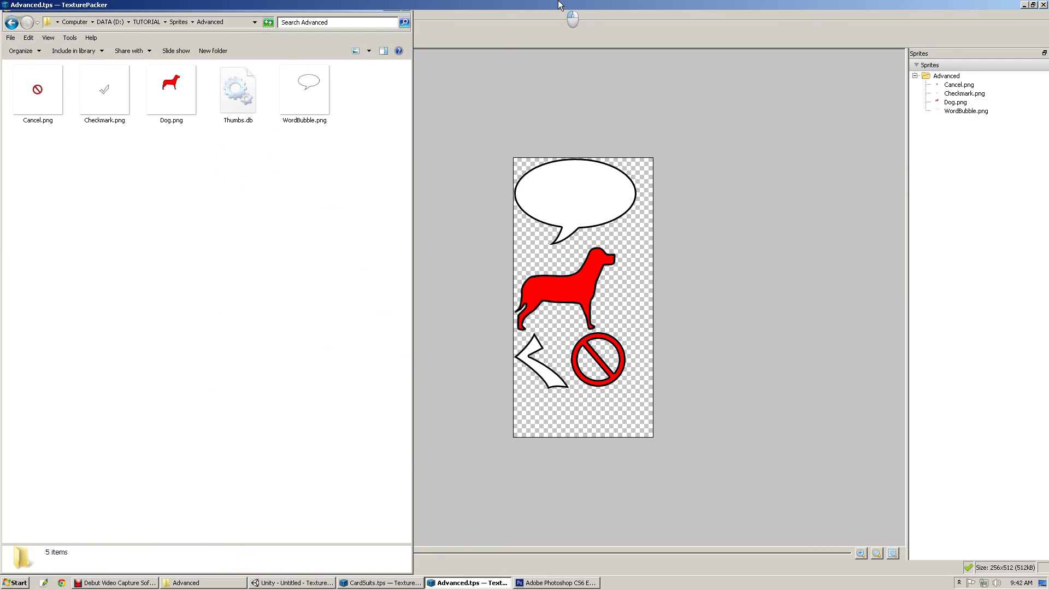
click(496, 34)
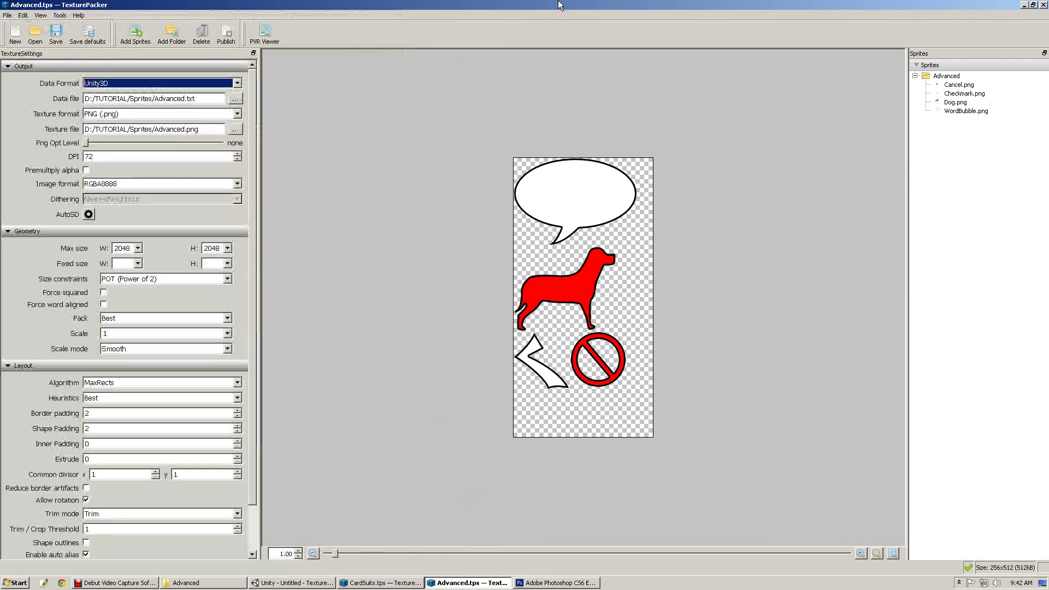
click(225, 37)
click(624, 386)
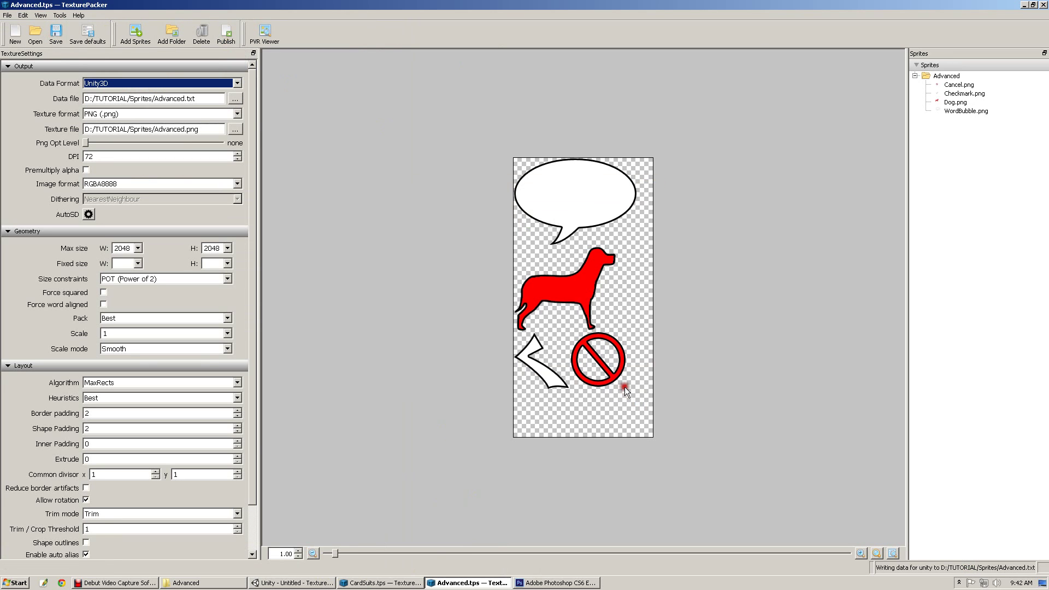
Step: In Explorer's Sprites folder, select both Advanced.txt and Advanced.png
click(321, 582)
click(191, 583)
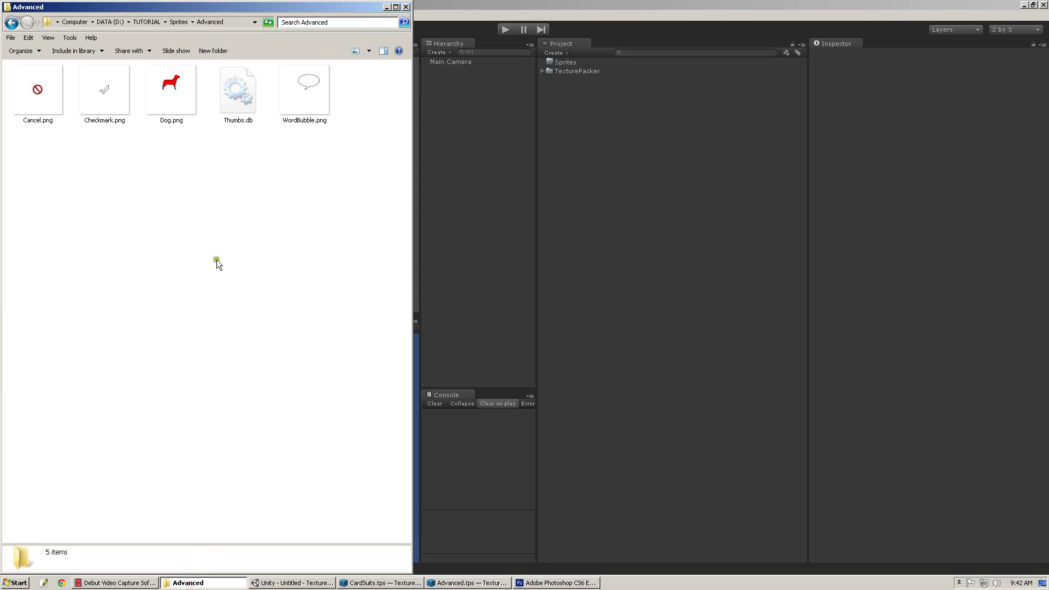
click(172, 24)
click(86, 199)
click(52, 154)
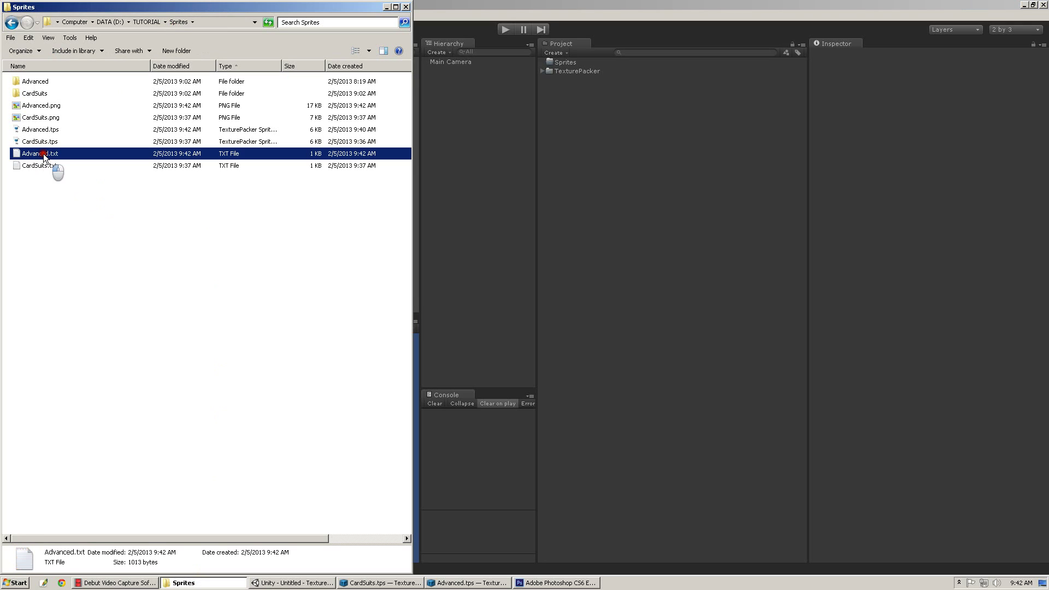
ctrl+click(48, 107)
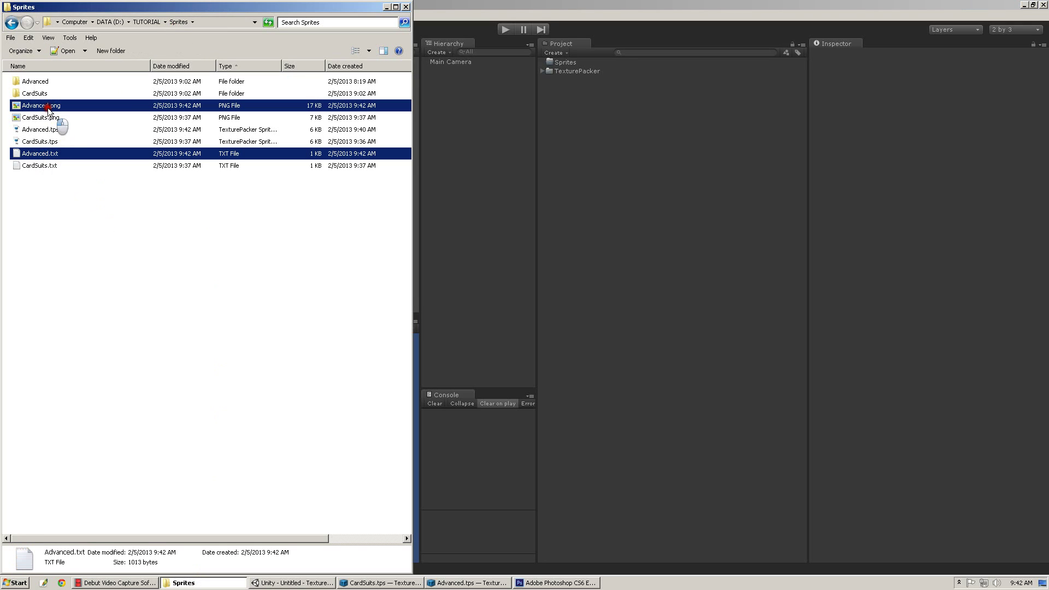
Step: Create a Sprites/Advanced folder in Unity and drag both Advanced files into it
click(589, 4)
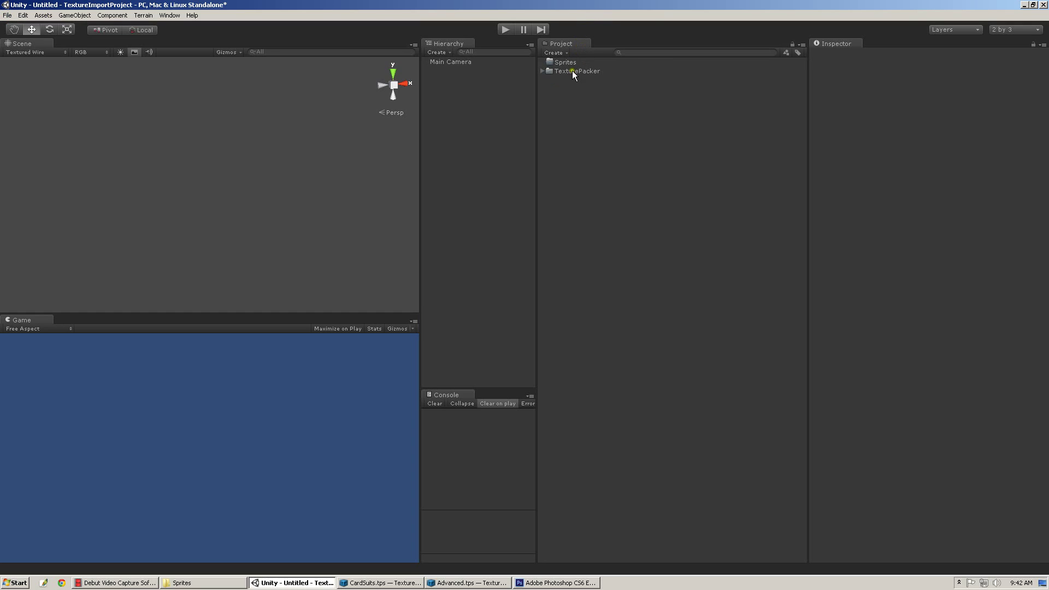
right_click(571, 63)
mouse_move(590, 64)
click(699, 71)
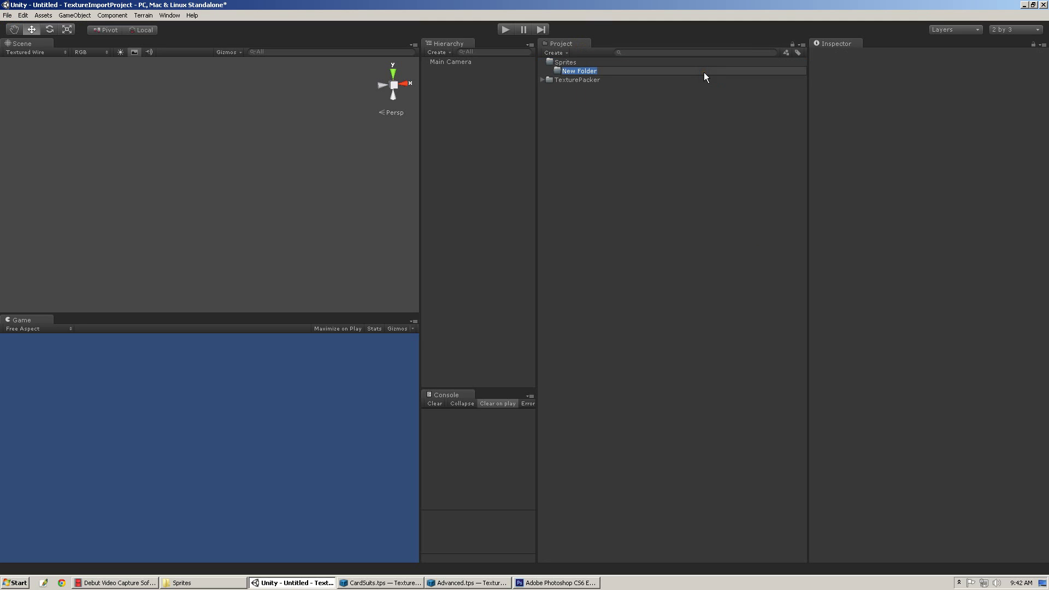
text(Advanced)
key(Return)
key(alt+Tab)
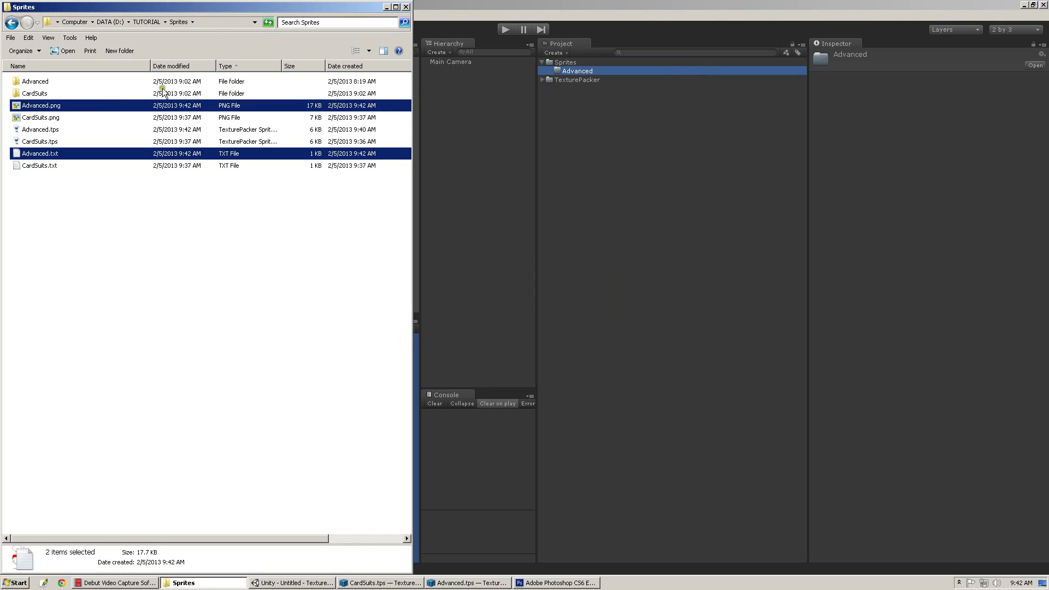
drag(52, 154, 578, 72)
click(549, 70)
Step: Run TexturePacker > Process to Prefabs on the Advanced sprite data file
click(577, 89)
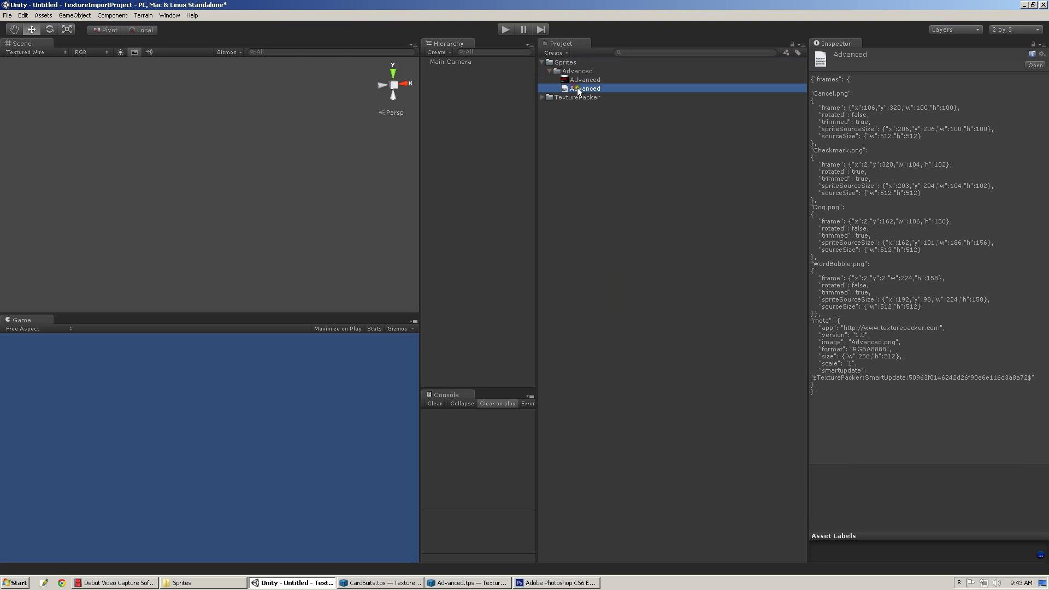
right_click(579, 90)
mouse_move(628, 224)
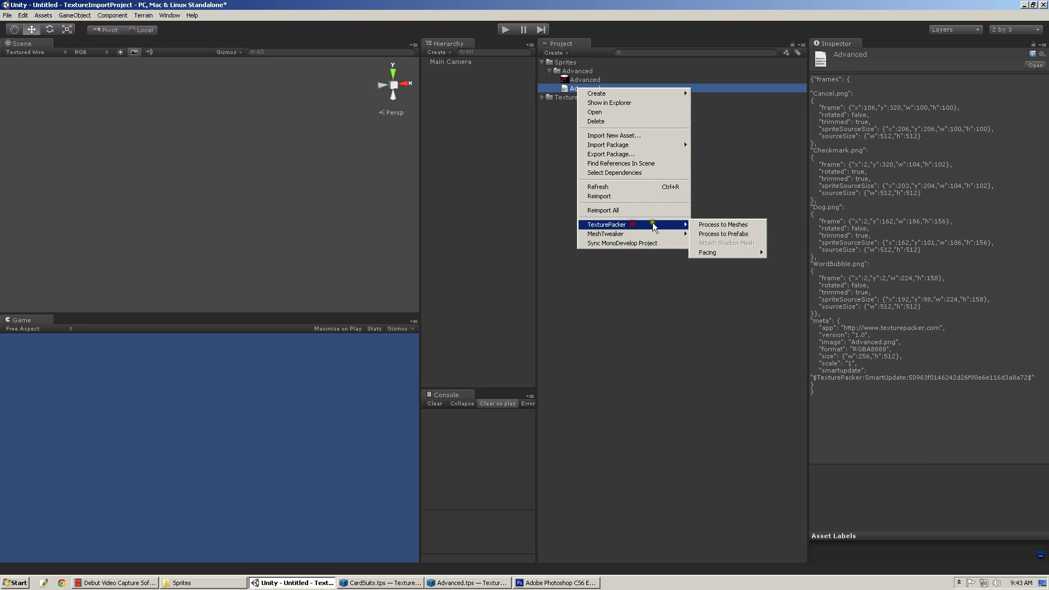
click(722, 235)
Step: Place a Dog prefab instance in the scene and bring it into view
click(563, 123)
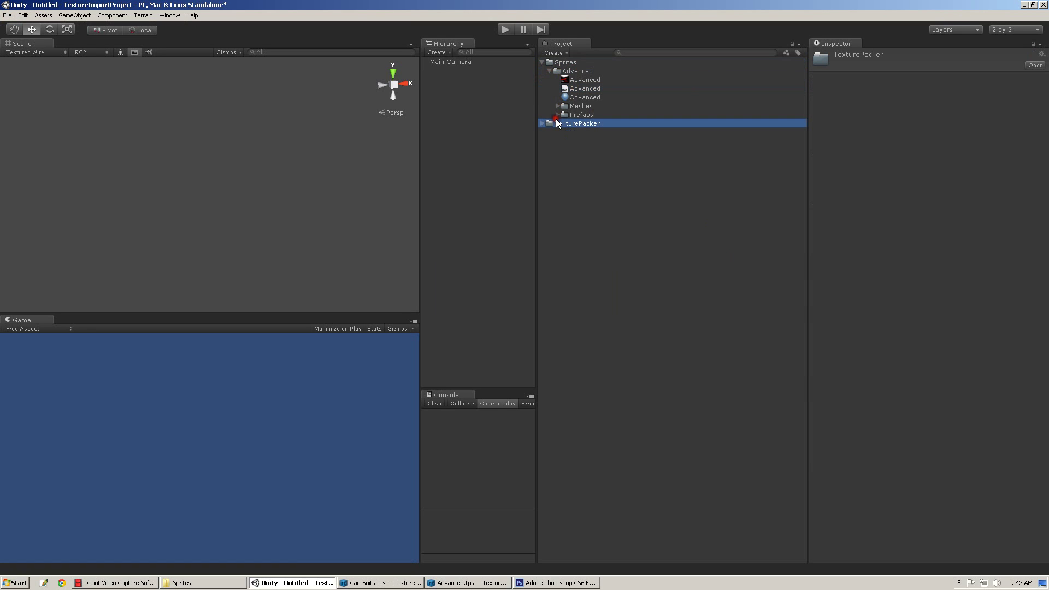
click(557, 115)
click(583, 141)
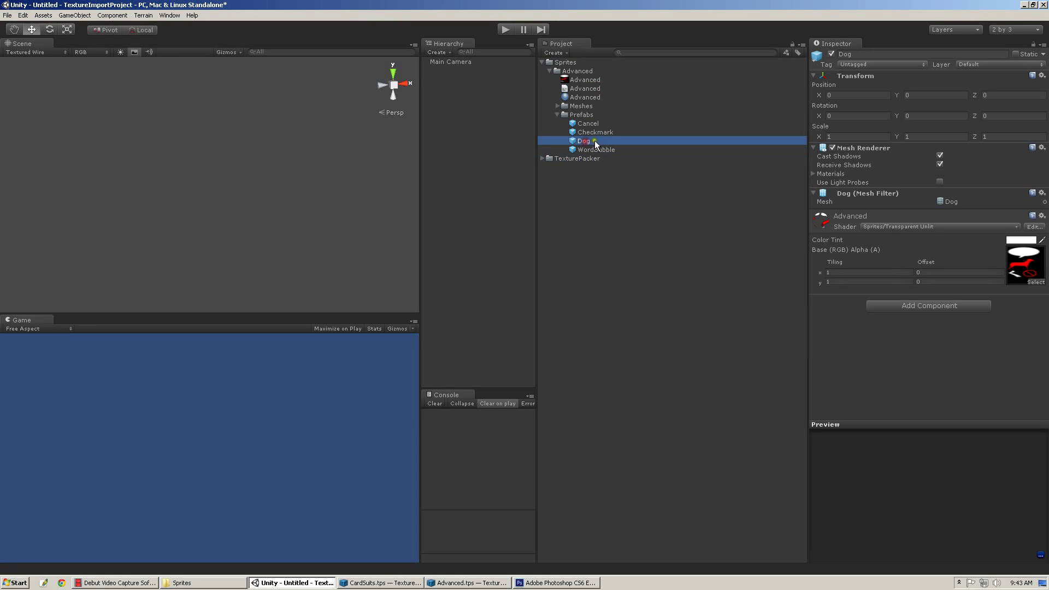
drag(600, 141, 469, 147)
scroll(270, 180, up, 4)
middle_drag(270, 182, 284, 200)
scroll(284, 200, up, 2)
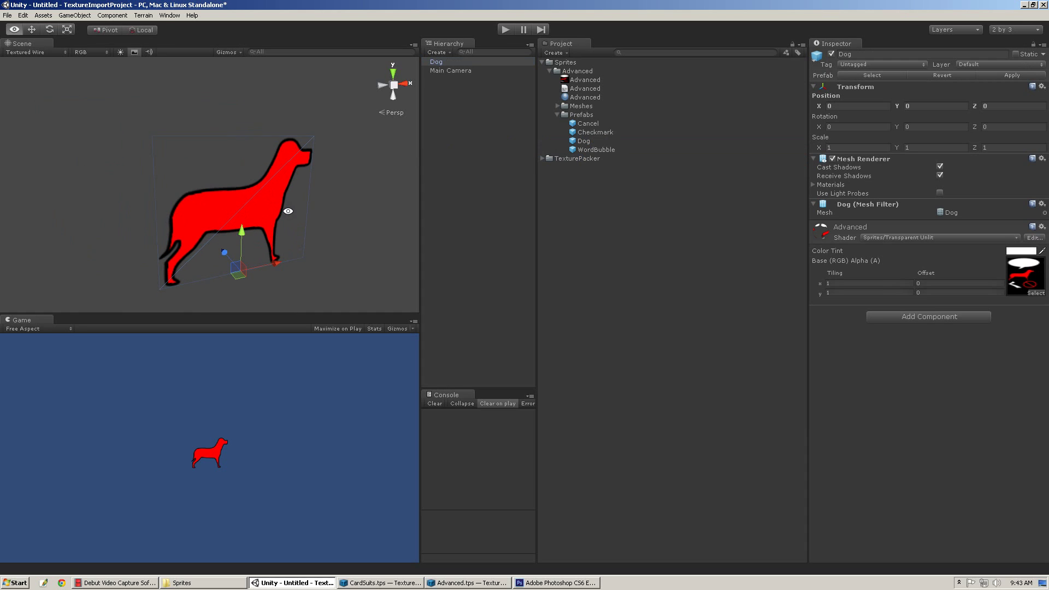
Step: Rotate the dog sideways around its vertical axis, then undo the rotation
key(e)
drag(235, 302, 306, 273)
key(ctrl+z)
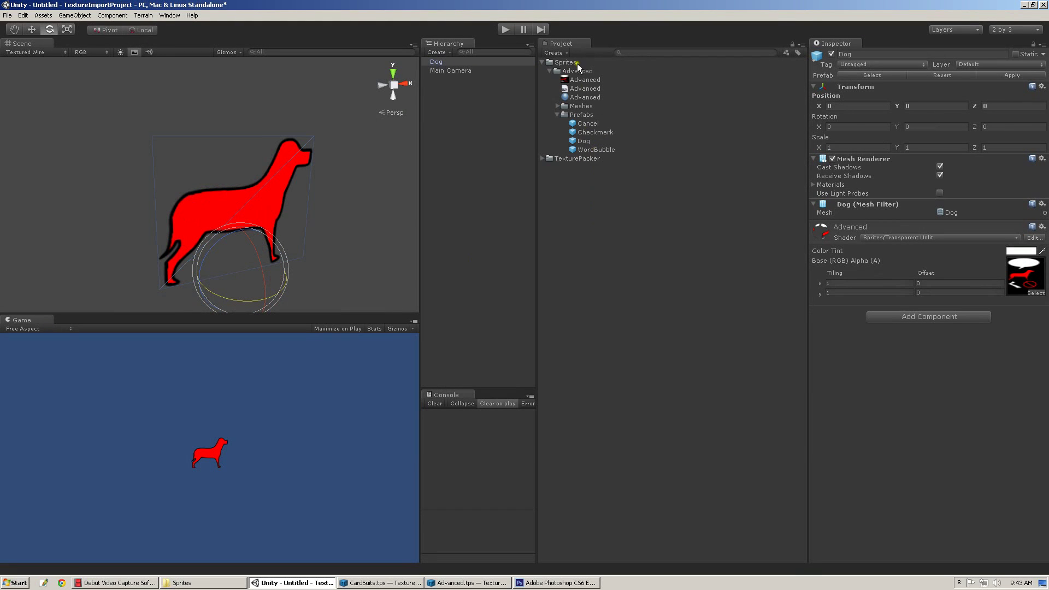
click(582, 80)
drag(897, 422, 897, 235)
drag(809, 361, 757, 360)
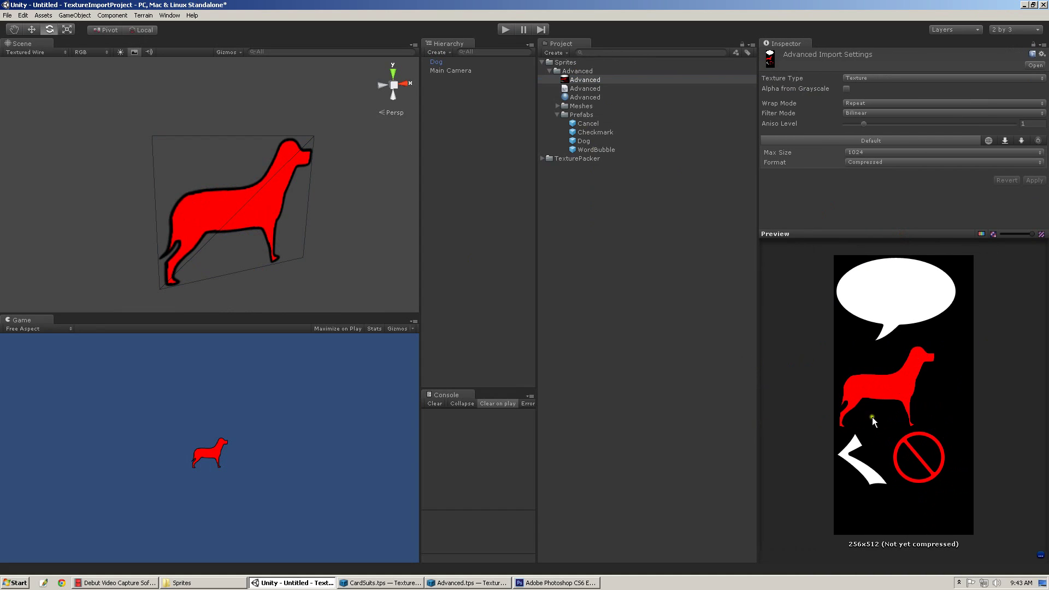
click(224, 200)
scroll(269, 227, down, 2)
alt+drag(269, 227, 243, 247)
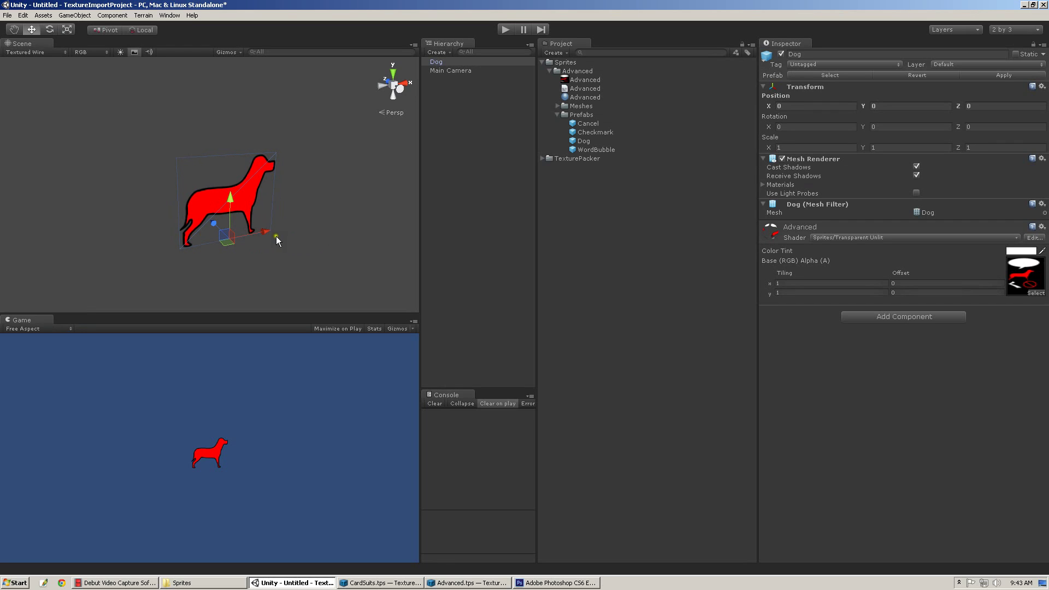
alt+drag(299, 205, 333, 148)
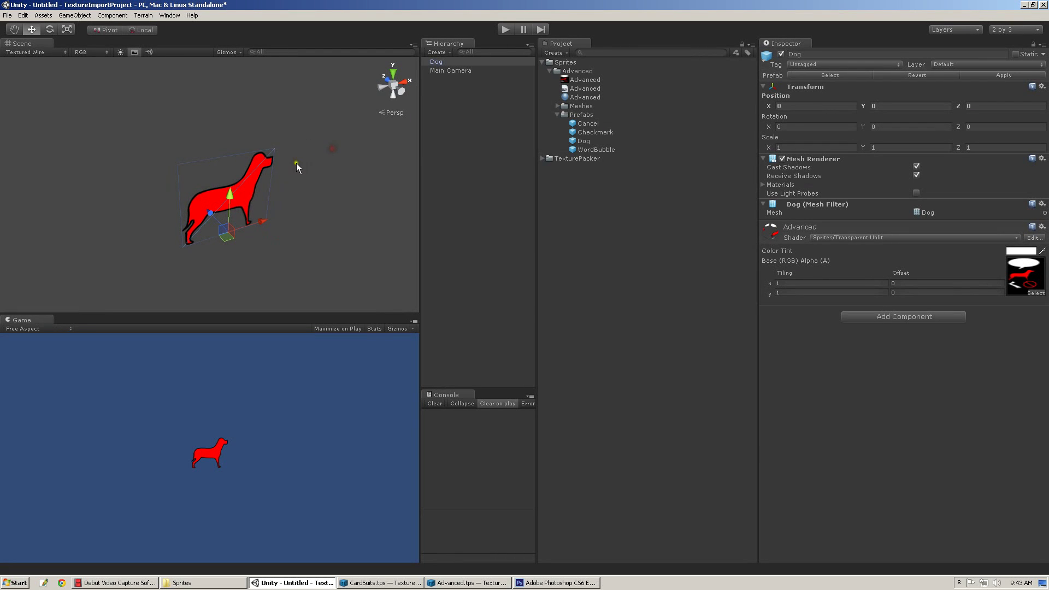
Step: Delete the Dog and place a Checkmark prefab instance in the scene
click(440, 63)
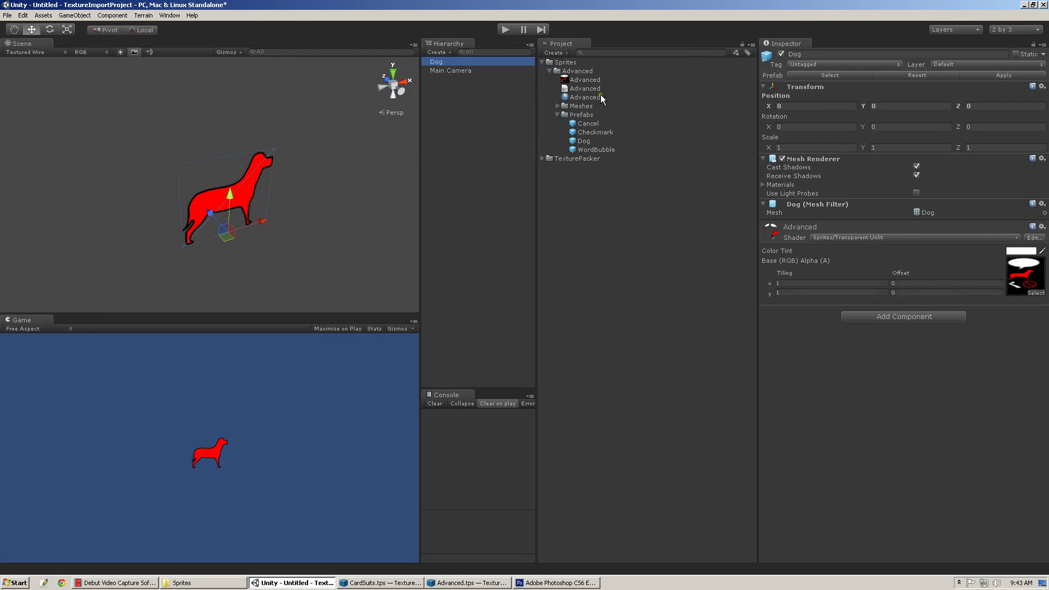
key(Delete)
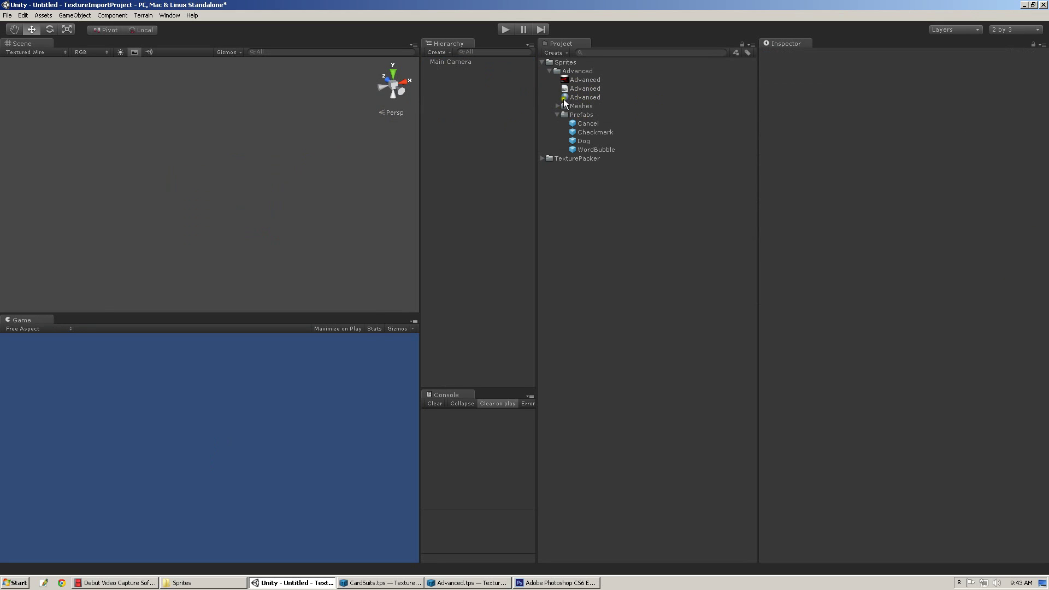
drag(585, 132, 464, 132)
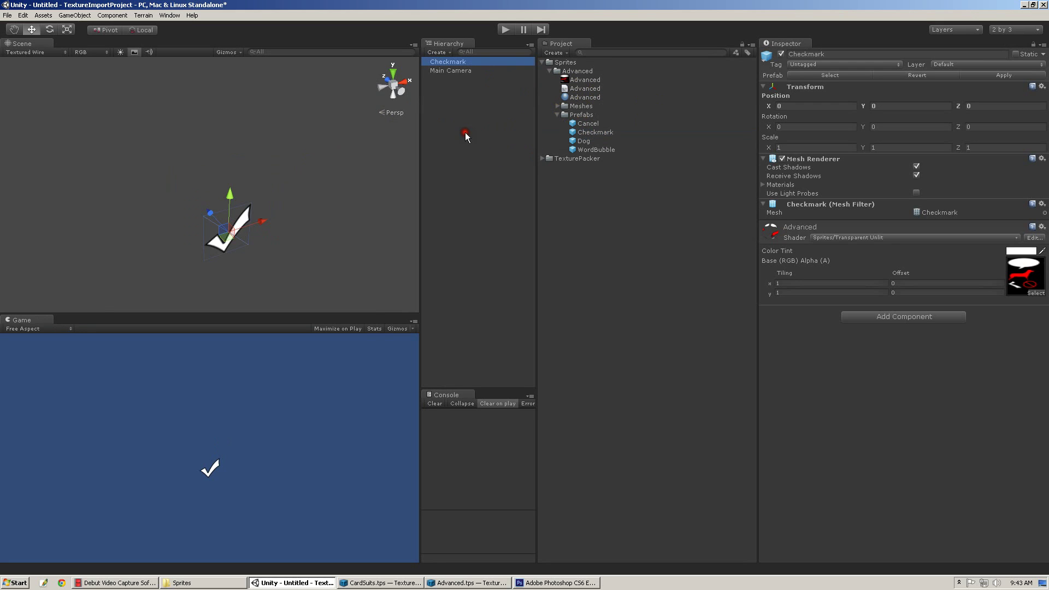
scroll(278, 198, up, 3)
scroll(279, 198, down, 3)
alt+drag(278, 199, 339, 187)
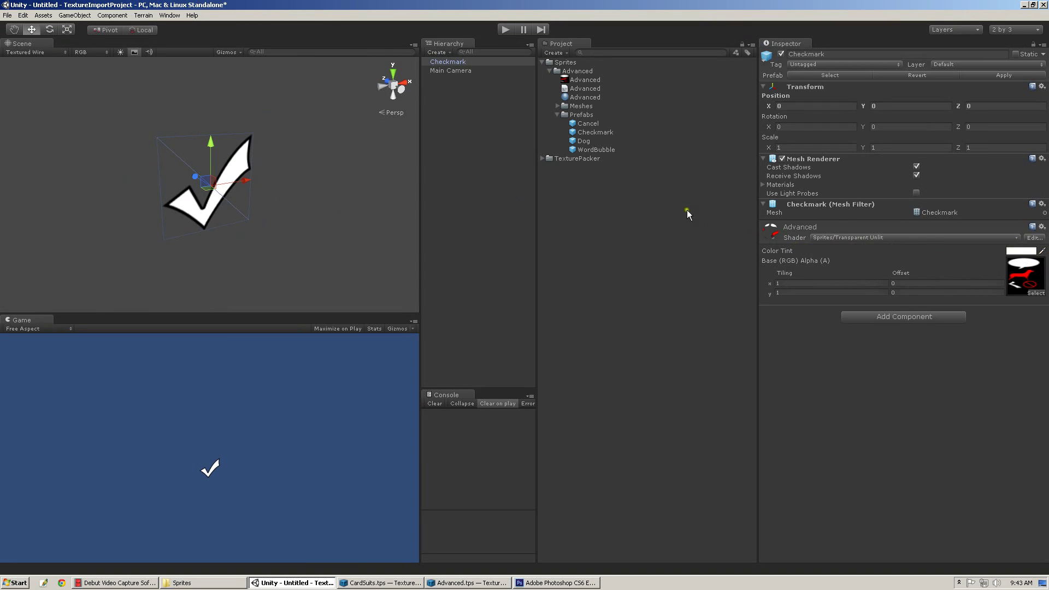
Step: Browse the OpaqueUnlit, TransparentUnlit and VertexColor shaders, then open the Checkmark's Color Tint picker
click(543, 159)
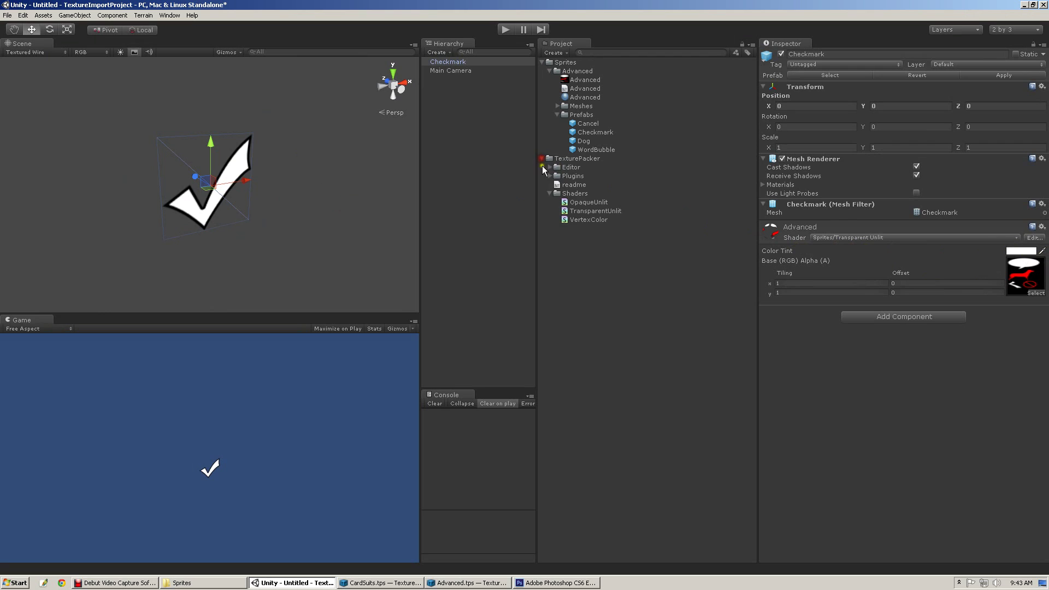
click(601, 202)
click(604, 211)
click(600, 219)
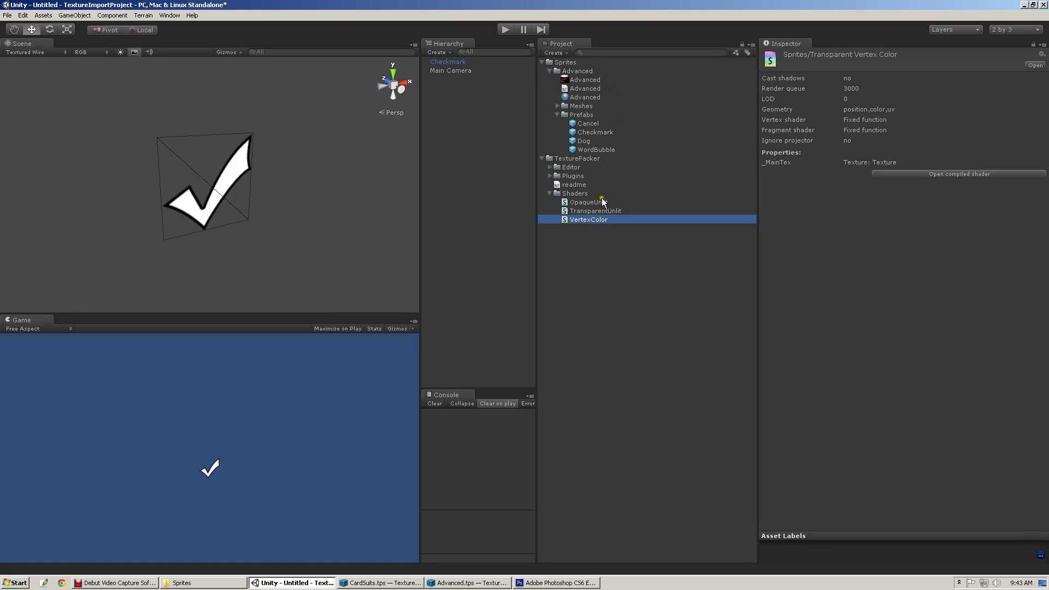
click(595, 211)
click(471, 62)
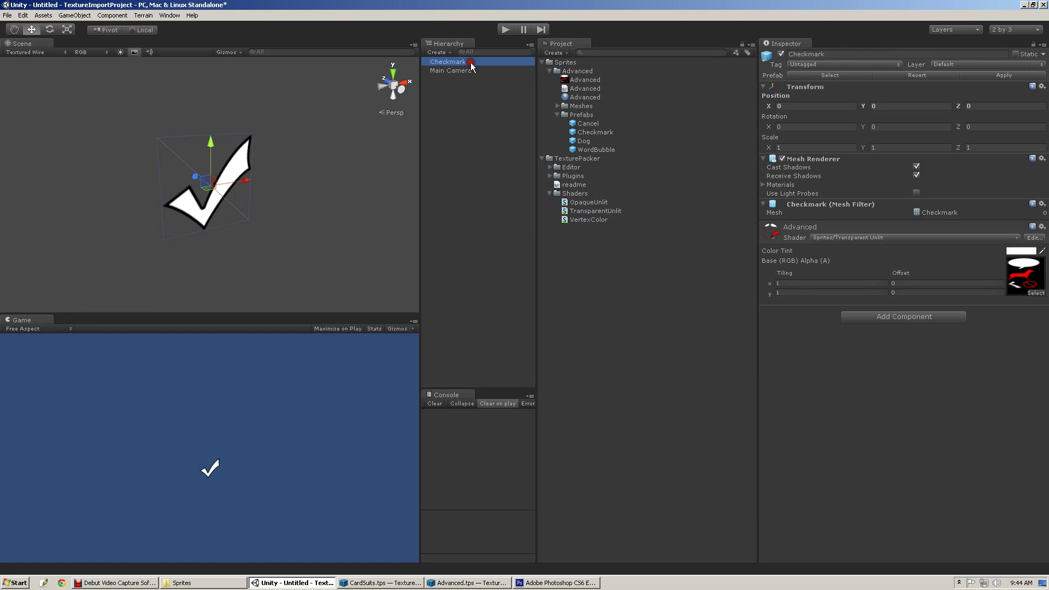
click(1014, 251)
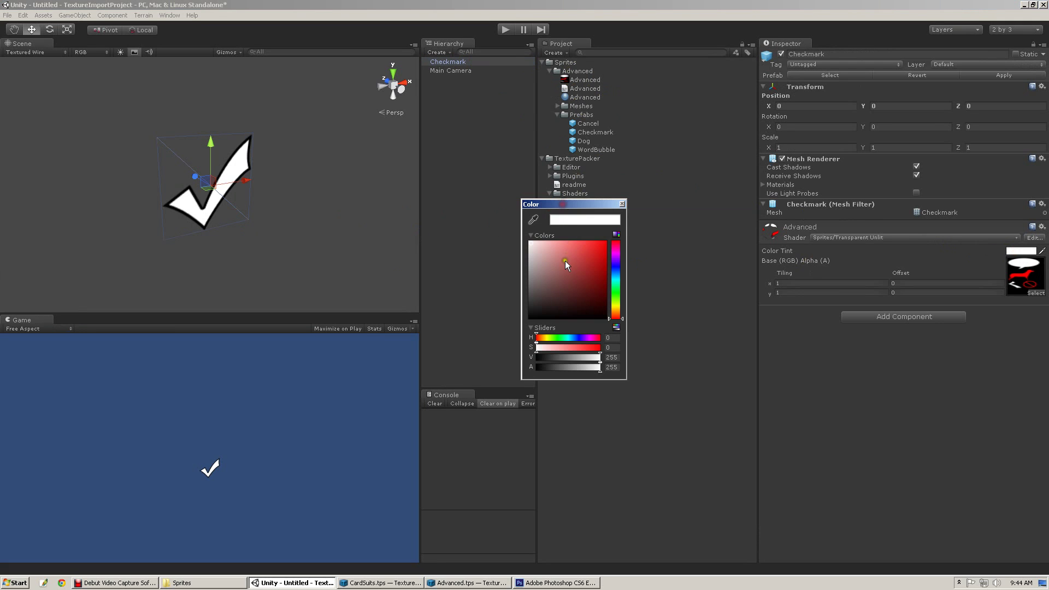
Step: Try a red, transparent tint, then switch the checkmark material to Sprites/Opaque Unlit
drag(566, 265, 455, 219)
drag(599, 367, 665, 364)
click(623, 204)
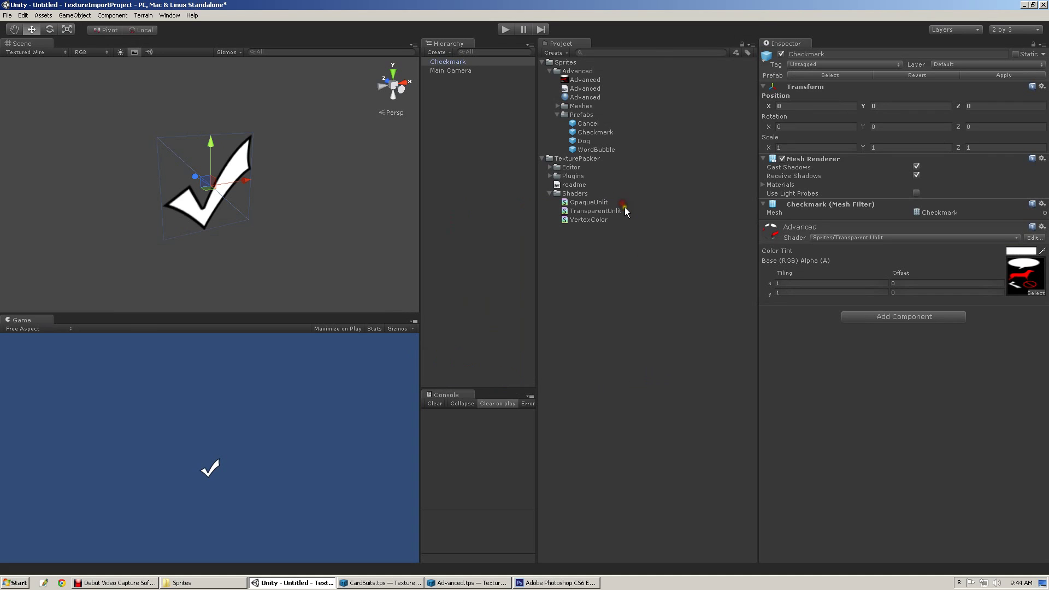
click(879, 237)
mouse_move(847, 406)
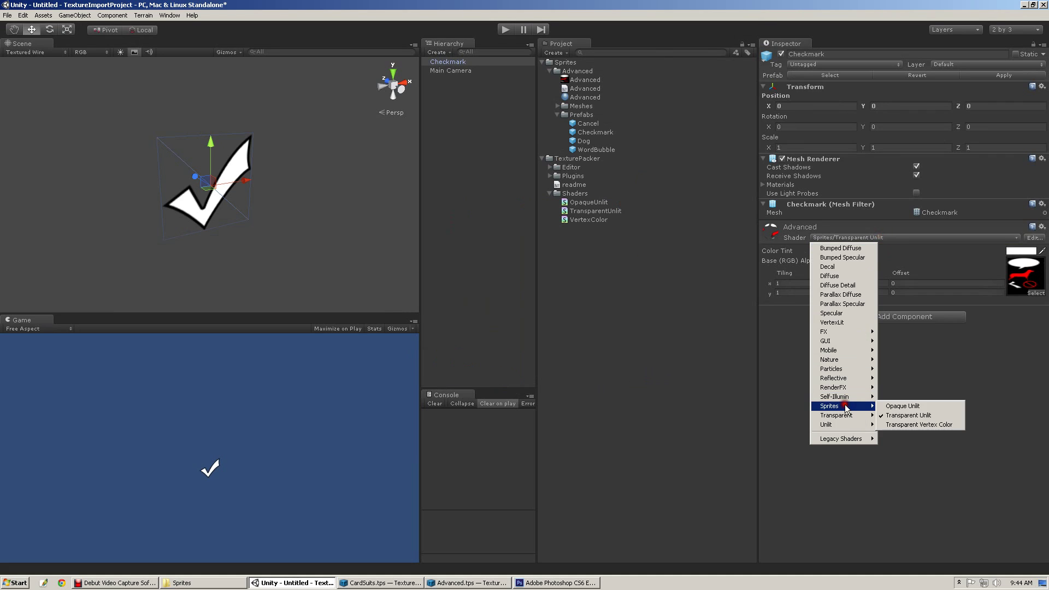
click(899, 403)
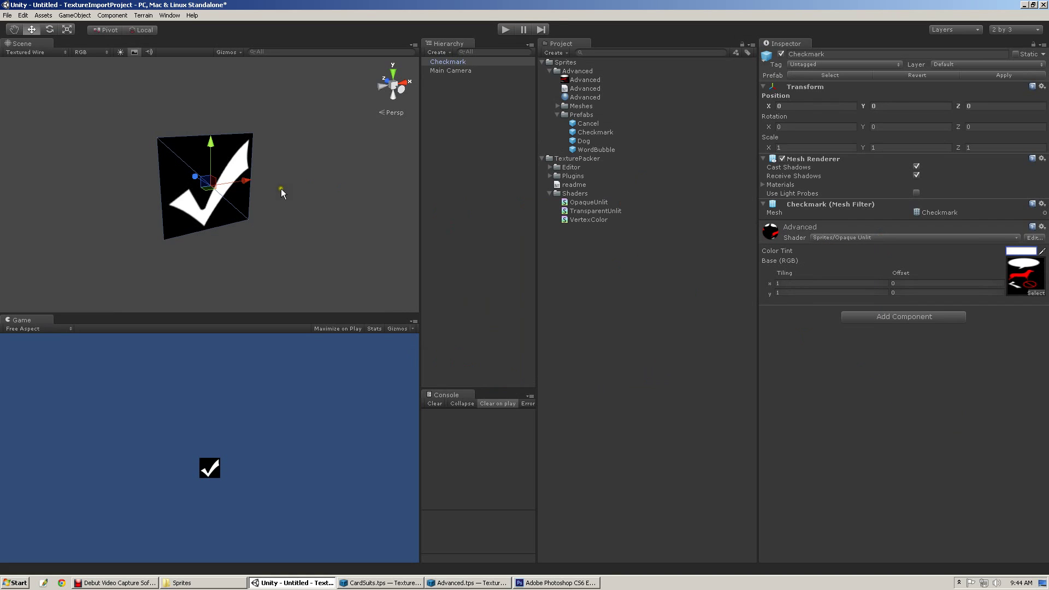
alt+drag(280, 188, 215, 149)
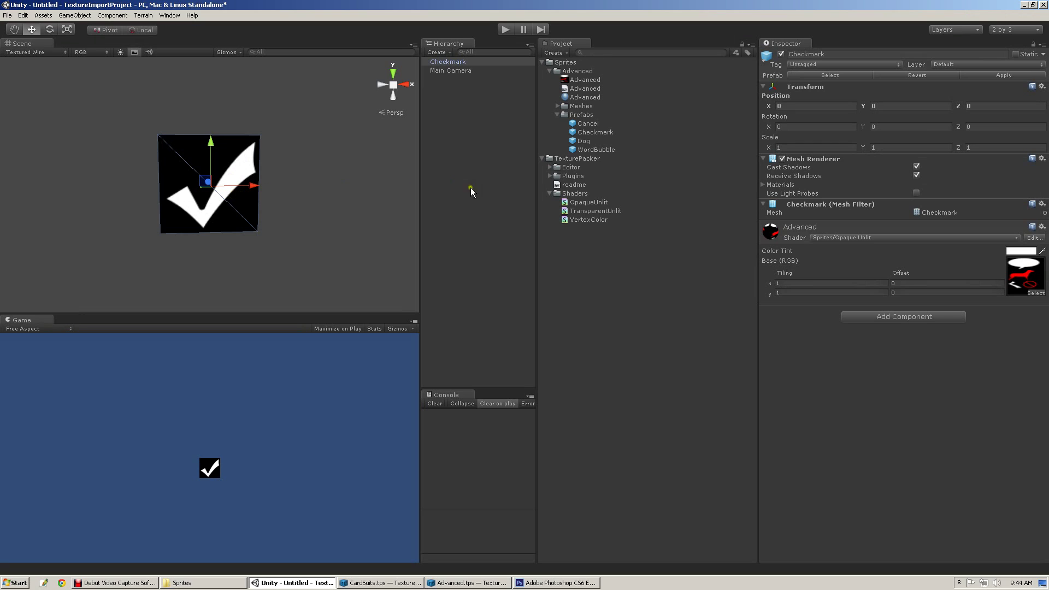
alt+drag(204, 157, 288, 216)
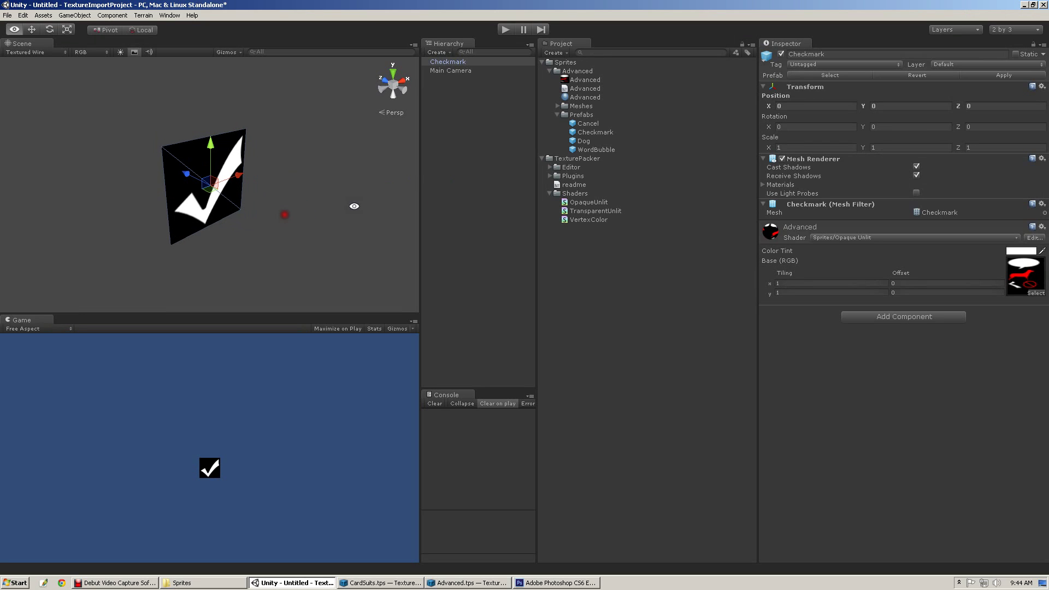
Step: Switch the shader to Sprites/Transparent Vertex Color and select the Checkmark for removal
click(850, 237)
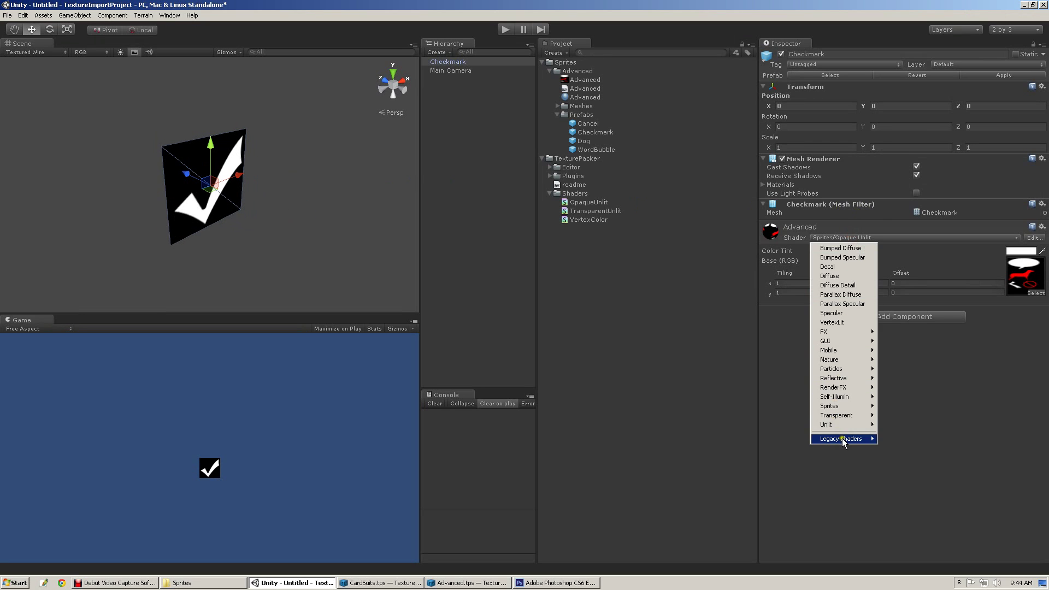
mouse_move(833, 409)
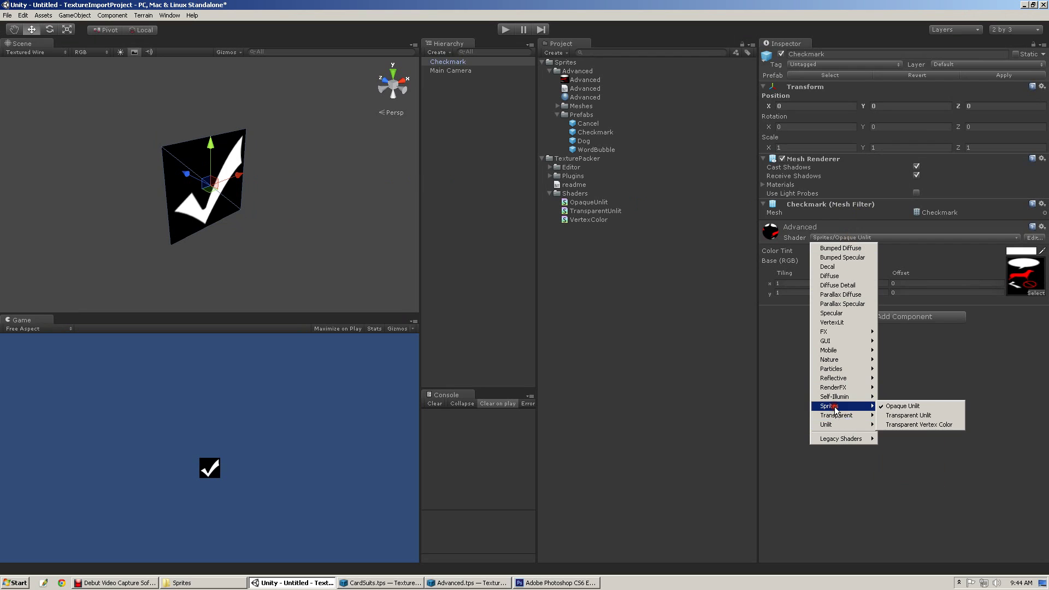
click(907, 426)
alt+drag(266, 197, 229, 169)
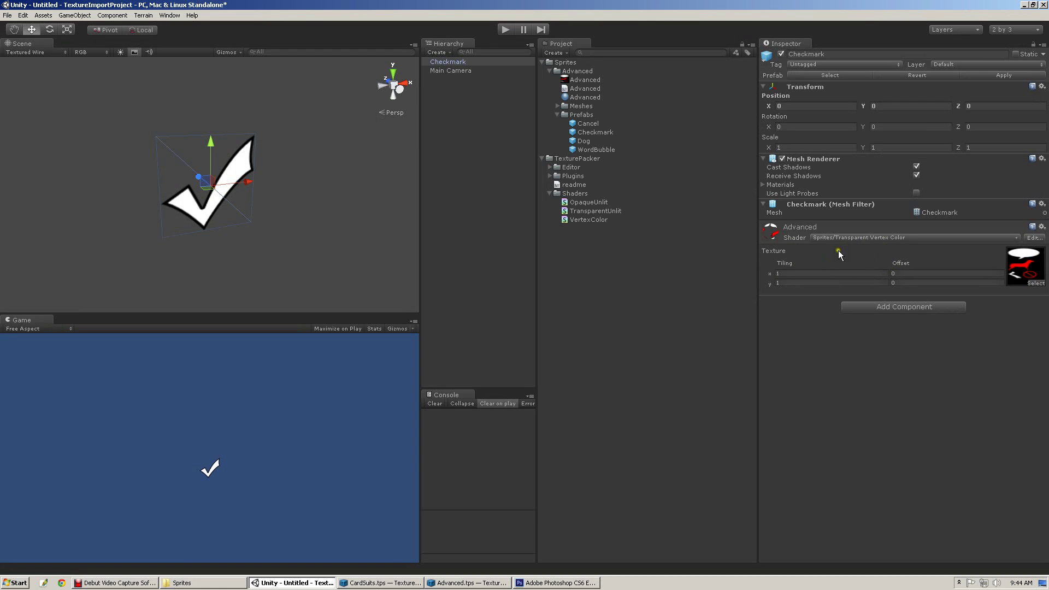
click(480, 63)
Step: Delete the Checkmark, add a Dog prefab instance, frame it and orbit around it
key(Delete)
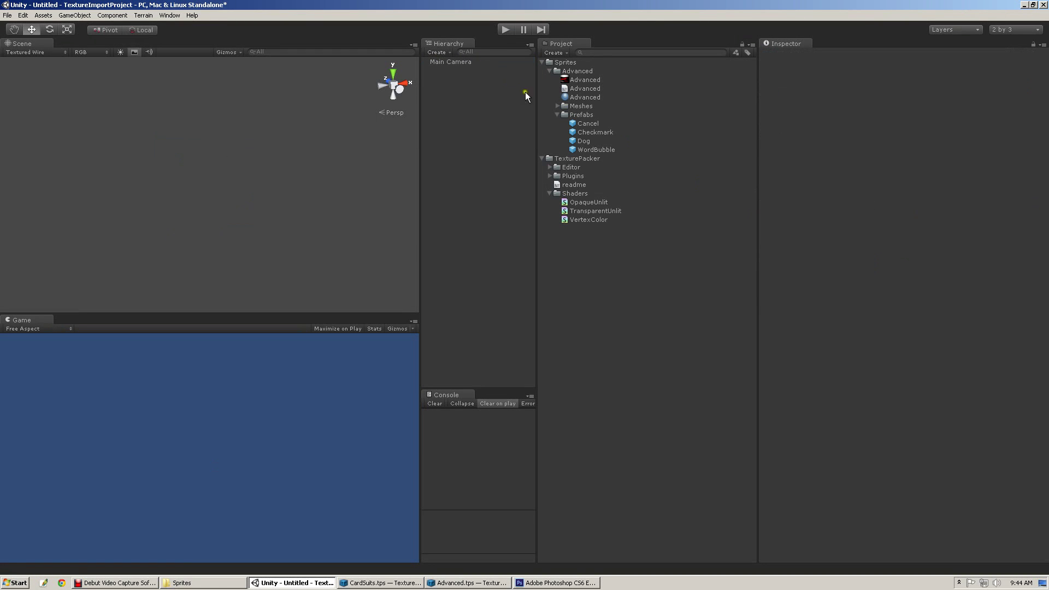
drag(583, 141, 460, 150)
key(f)
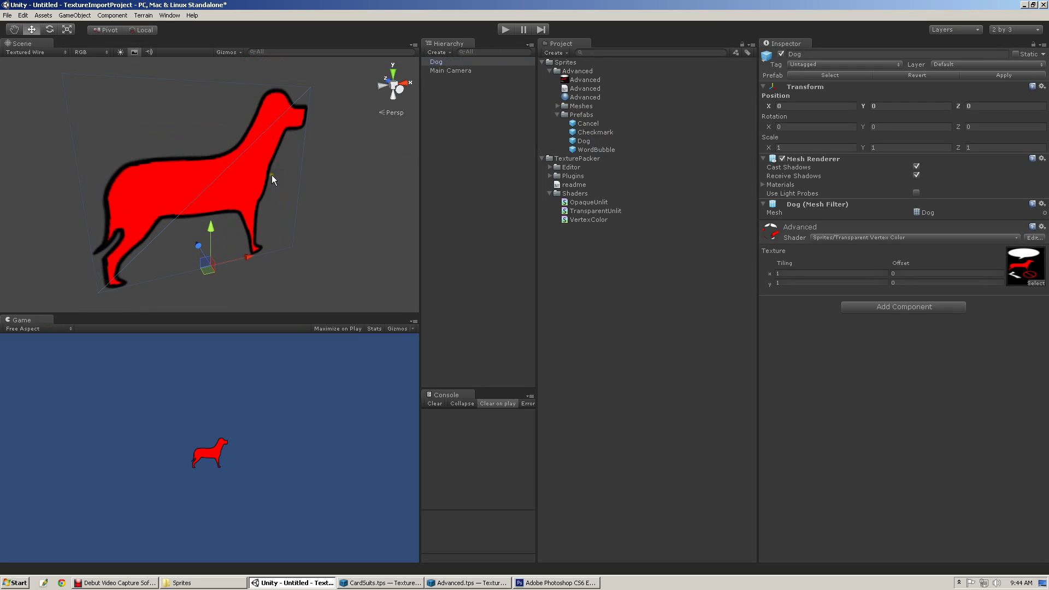
mouse_move(271, 176)
alt+mouse_down()
mouse_move(279, 183)
mouse_move(267, 191)
alt+mouse_up()
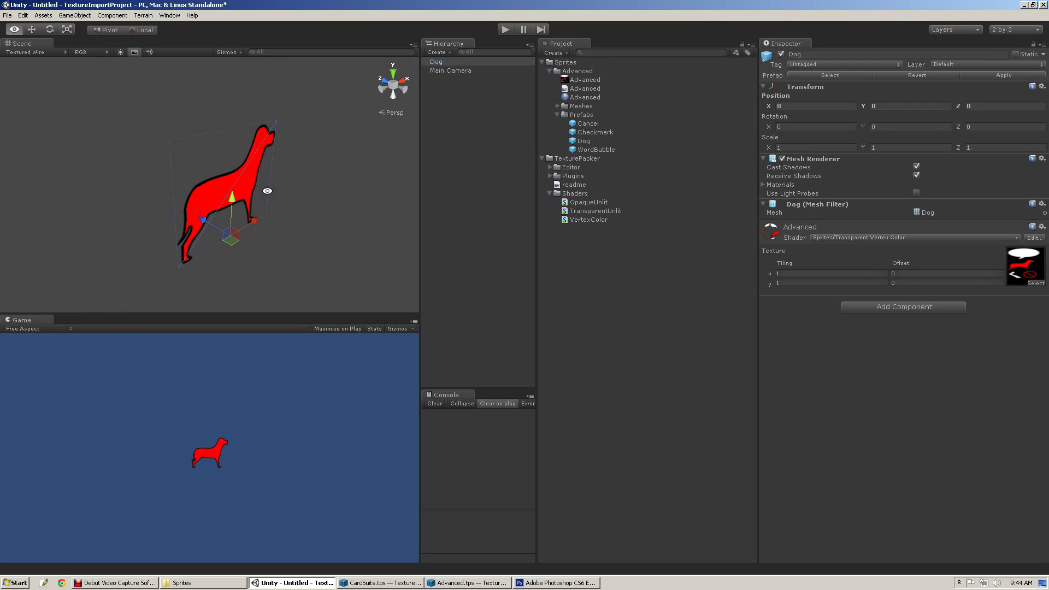
key(w)
alt+drag(286, 169, 216, 151)
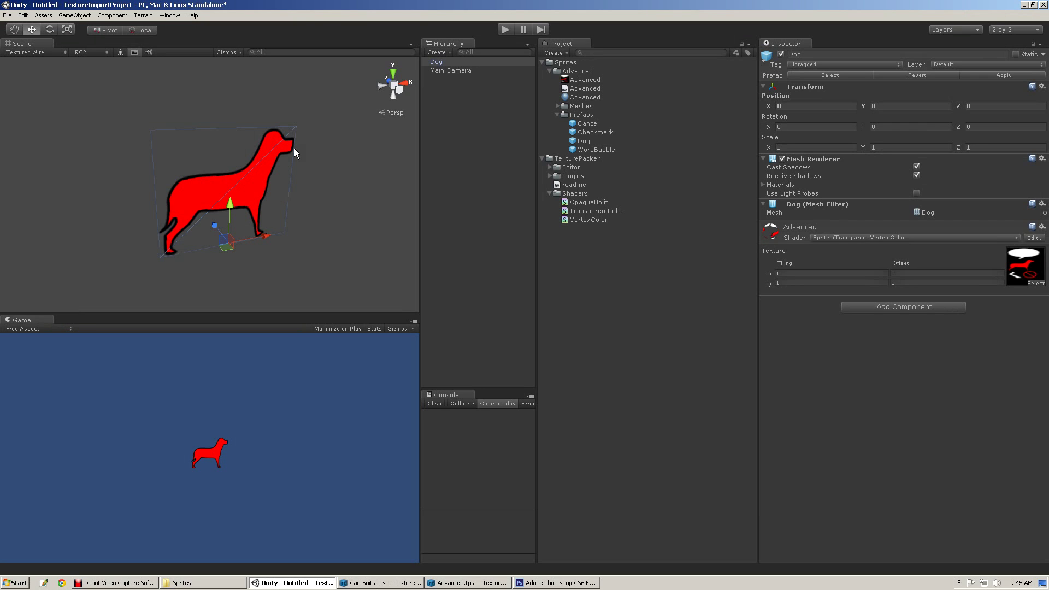
click(458, 63)
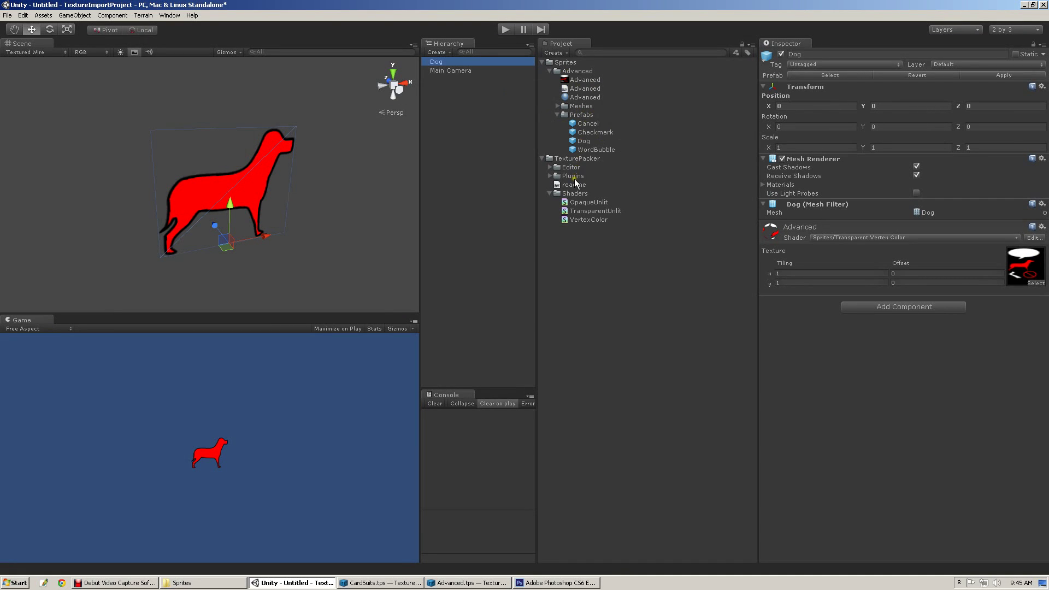
Step: Preview the Dog mesh from the Meshes folder, rotating the preview to see the quad
click(542, 158)
click(558, 106)
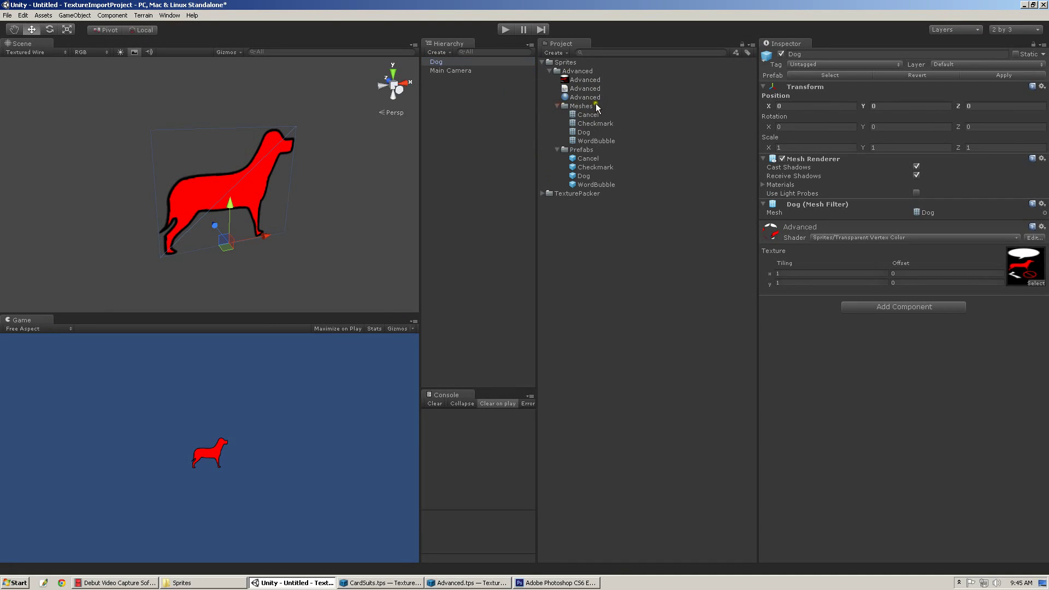
click(586, 133)
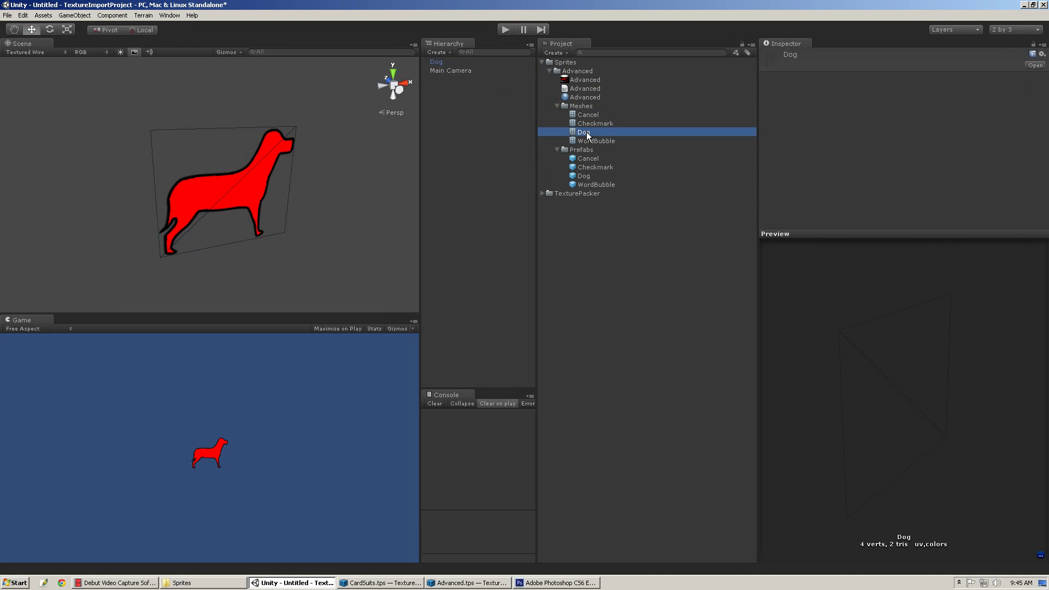
drag(798, 396, 1030, 386)
drag(774, 361, 873, 375)
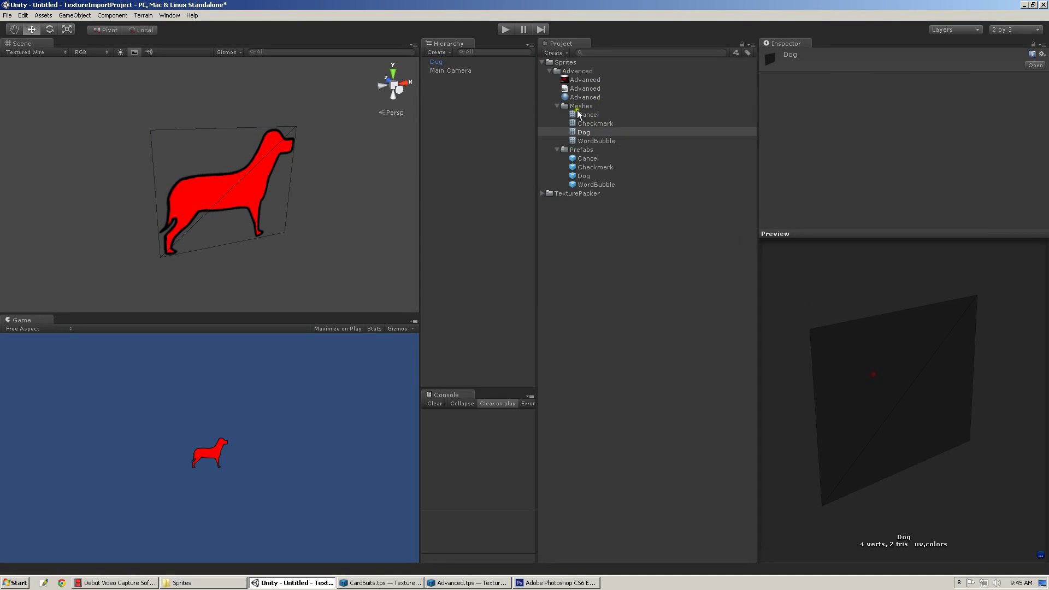
Step: Attach a shadow mesh to the Dog mesh via TexturePacker > Attach Shadow Mesh
right_click(585, 132)
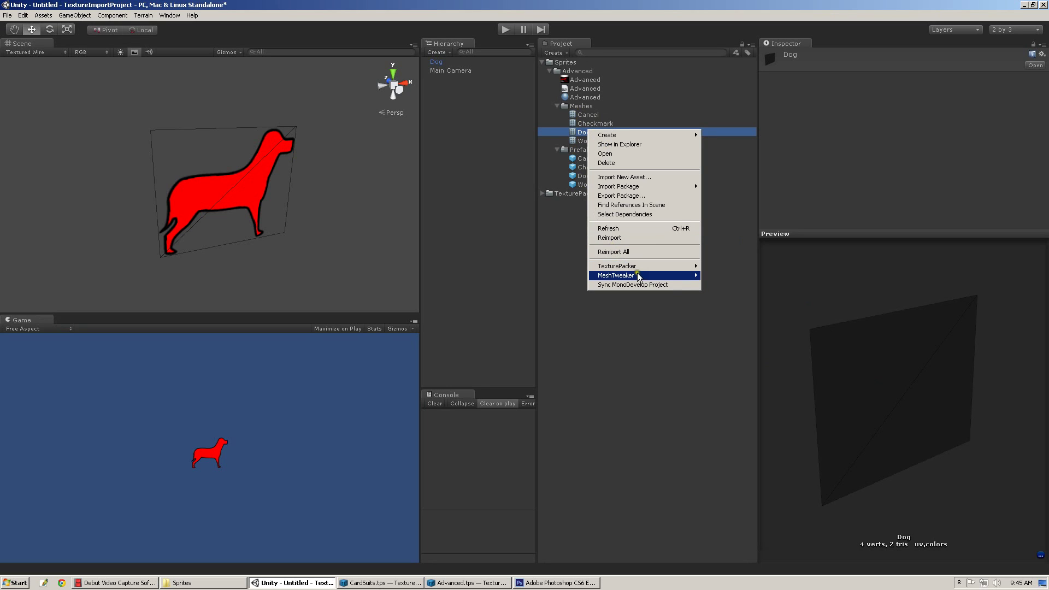
mouse_move(638, 276)
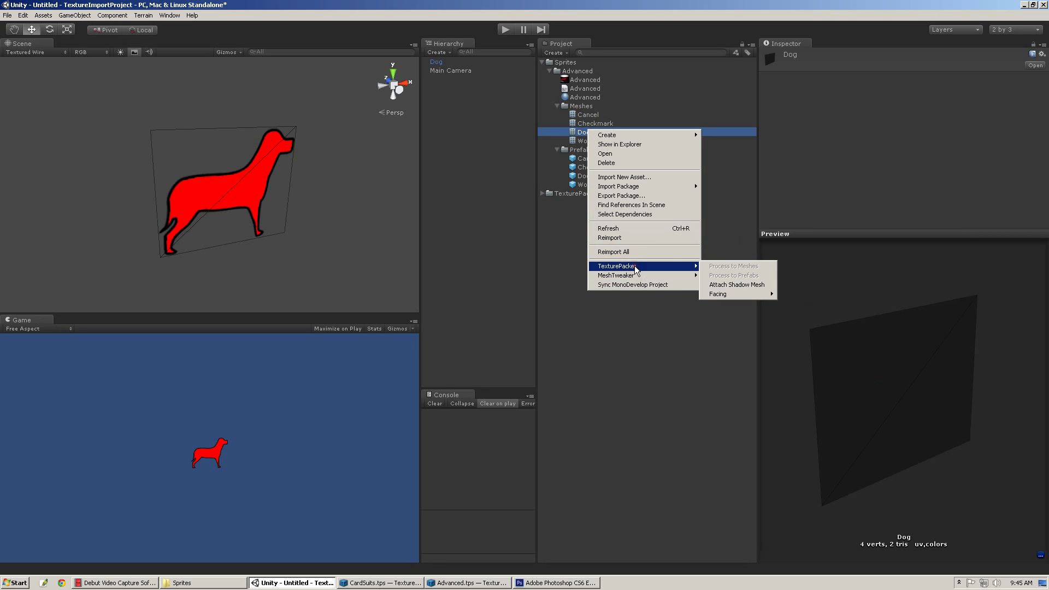
click(671, 265)
click(586, 140)
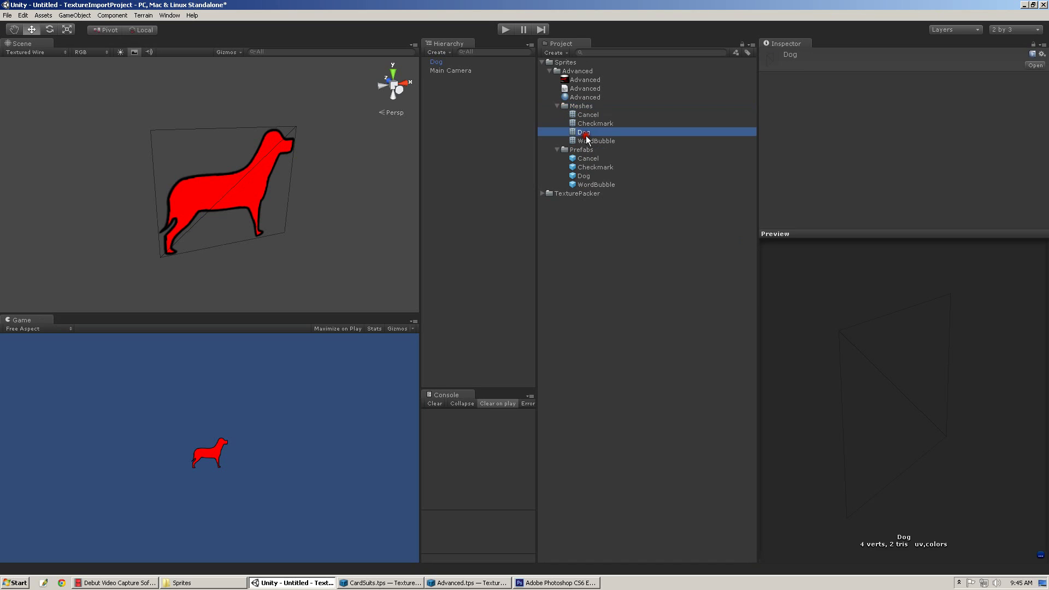
right_click(582, 133)
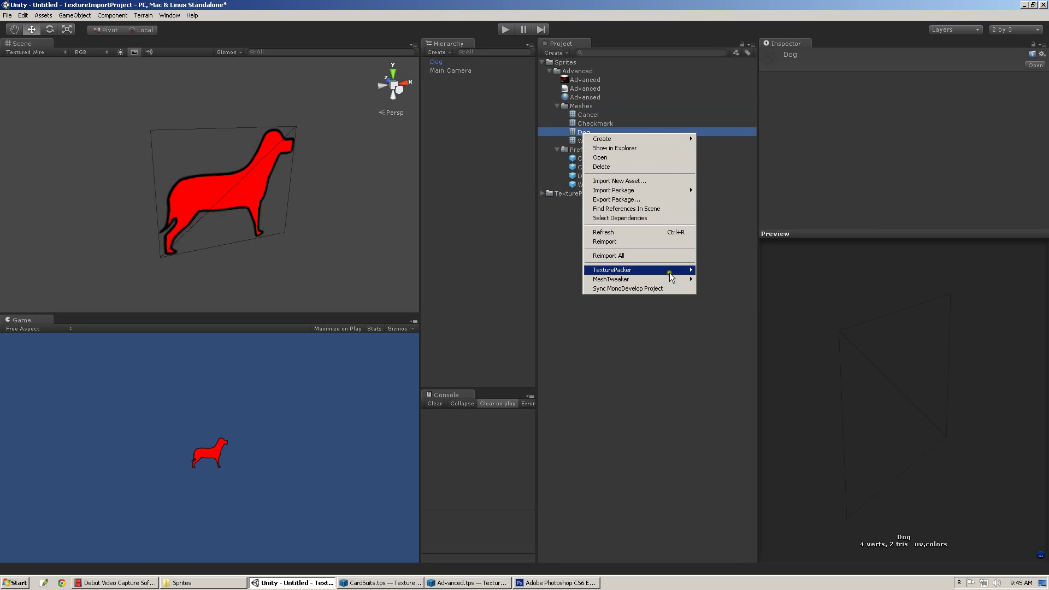
mouse_move(643, 270)
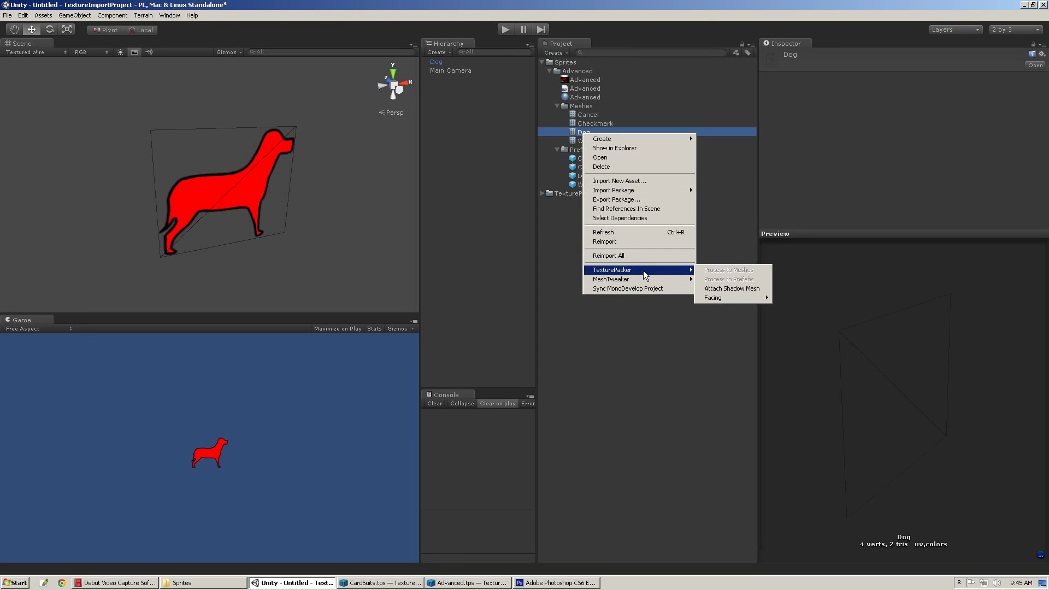
click(754, 290)
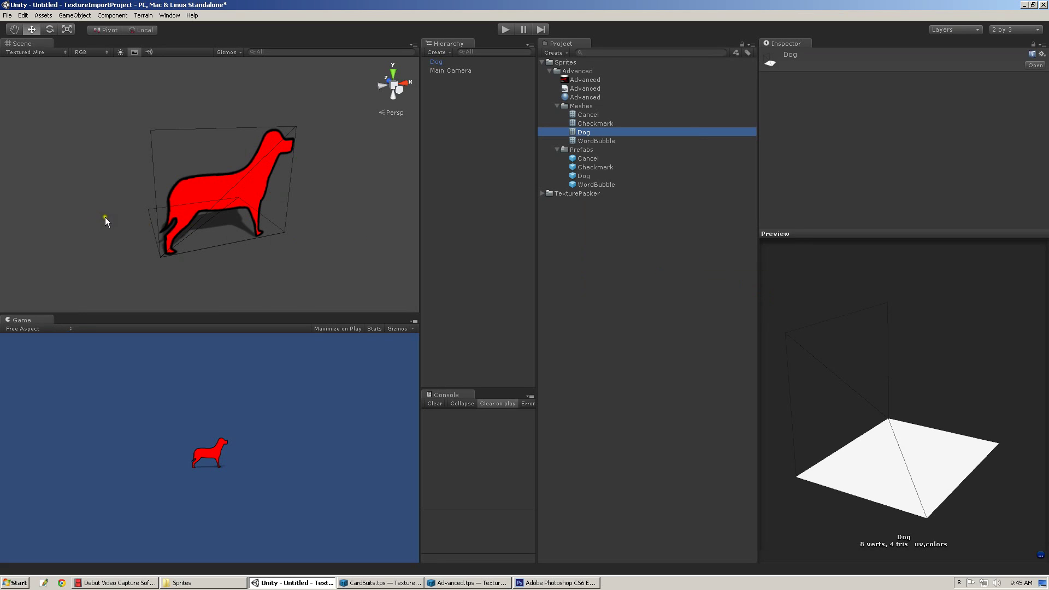
Step: Select the Dog and orbit around it to inspect its shadow from side and edge-on
alt+drag(138, 195, 270, 188)
scroll(226, 184, up, 2)
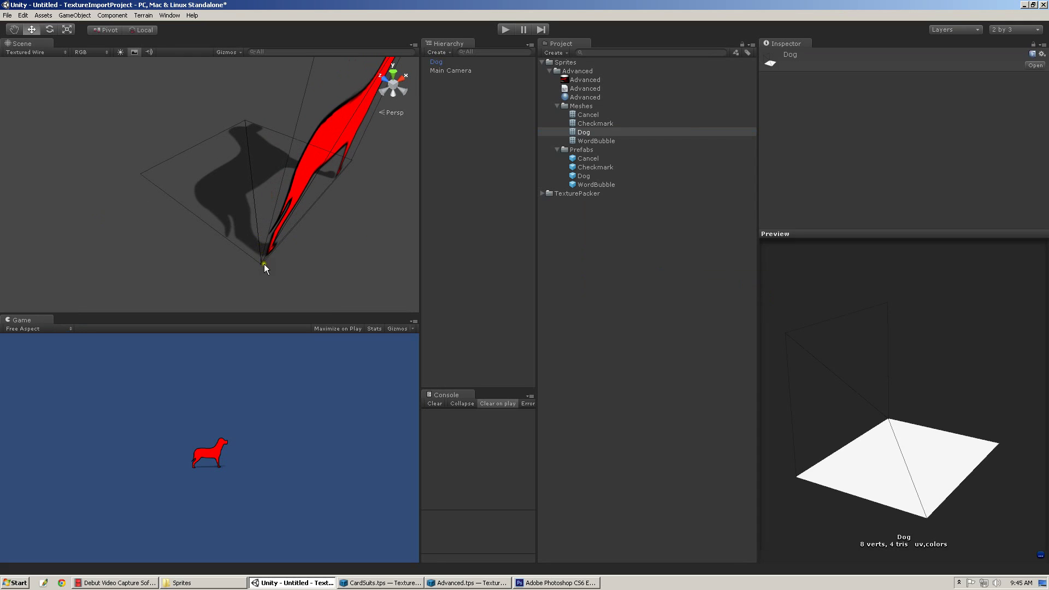
click(322, 176)
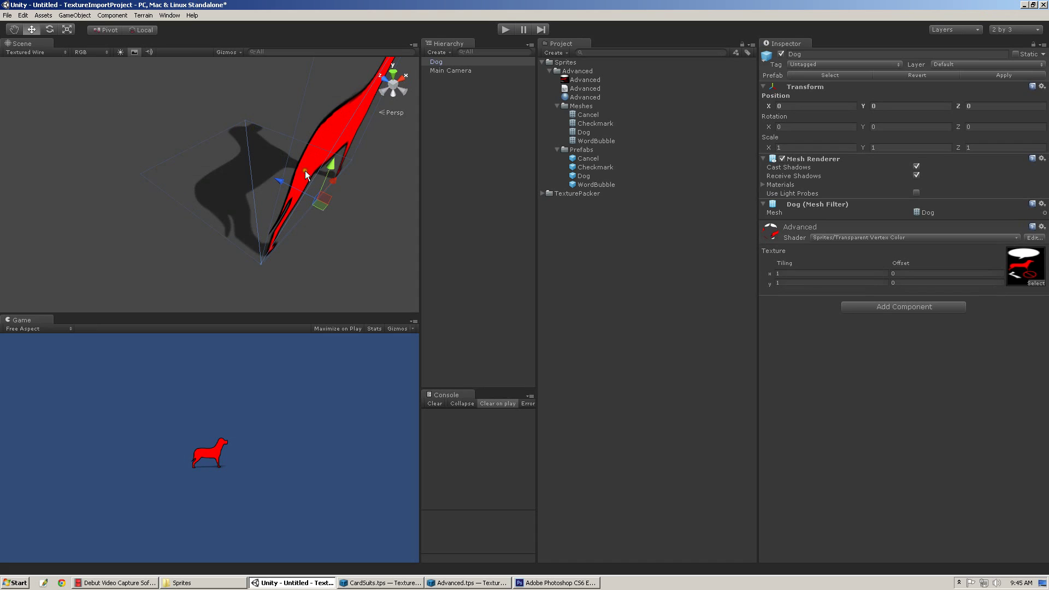
alt+drag(305, 170, 978, 241)
alt+drag(235, 221, 192, 224)
scroll(231, 194, up, 3)
scroll(231, 193, up, 4)
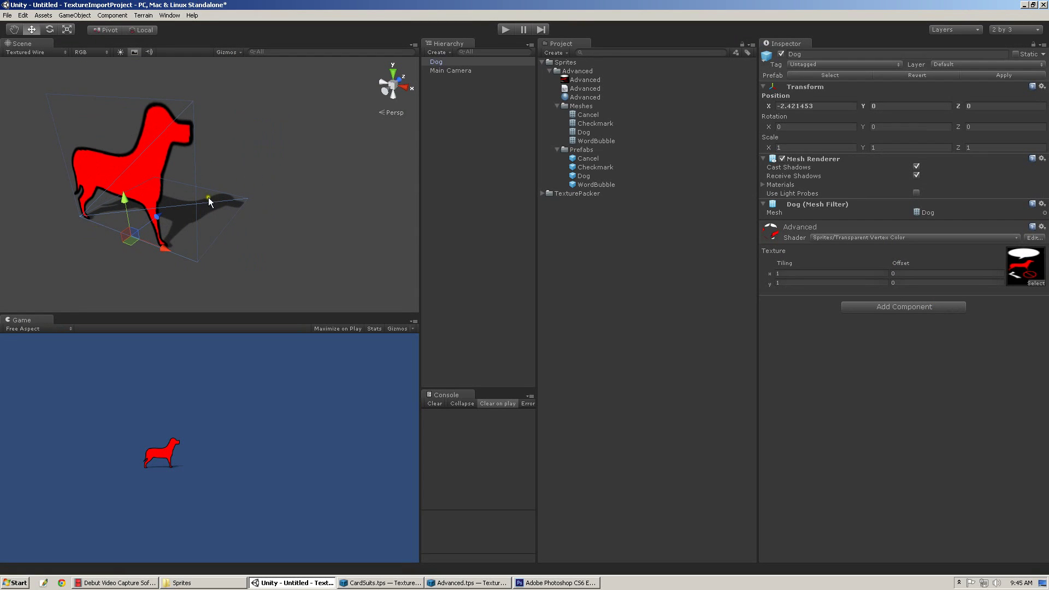
alt+drag(178, 222, 270, 220)
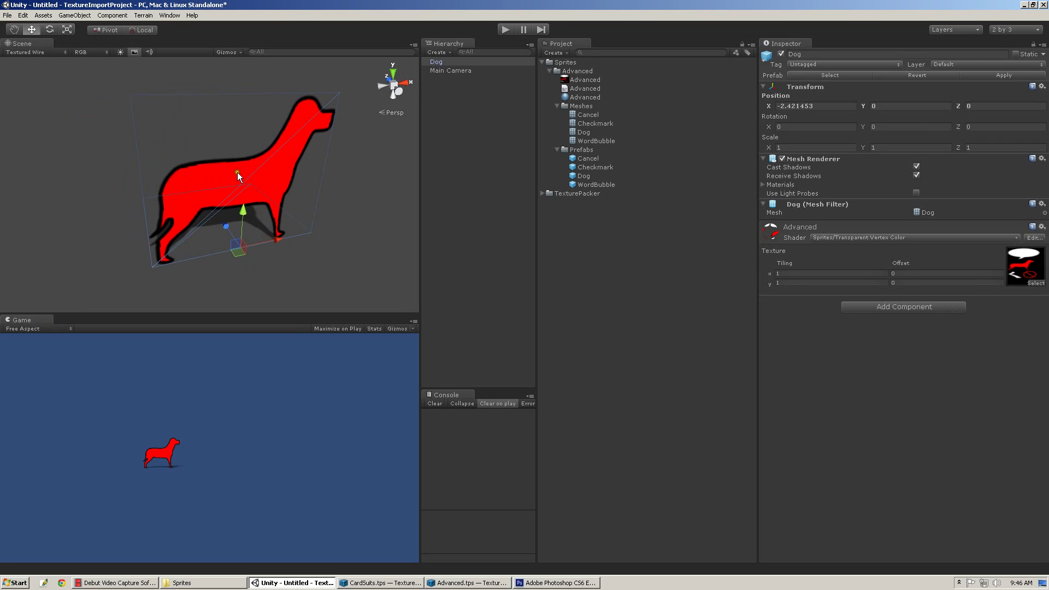
alt+drag(234, 172, 266, 182)
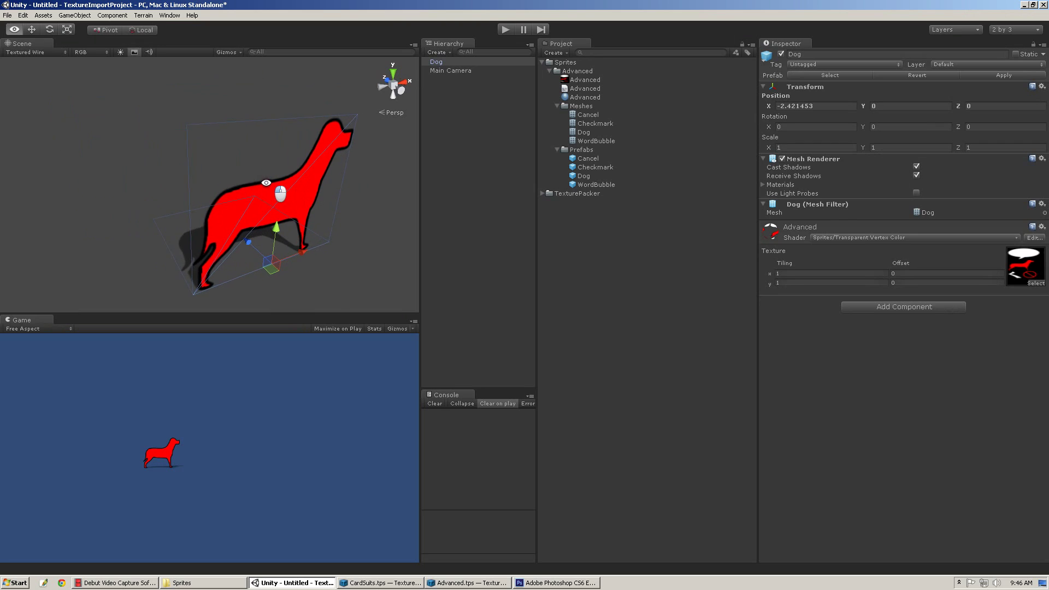
Step: Move the Main Camera close so the dog fills the Game view, then delete the Dog
double_click(474, 69)
drag(198, 179, 192, 158)
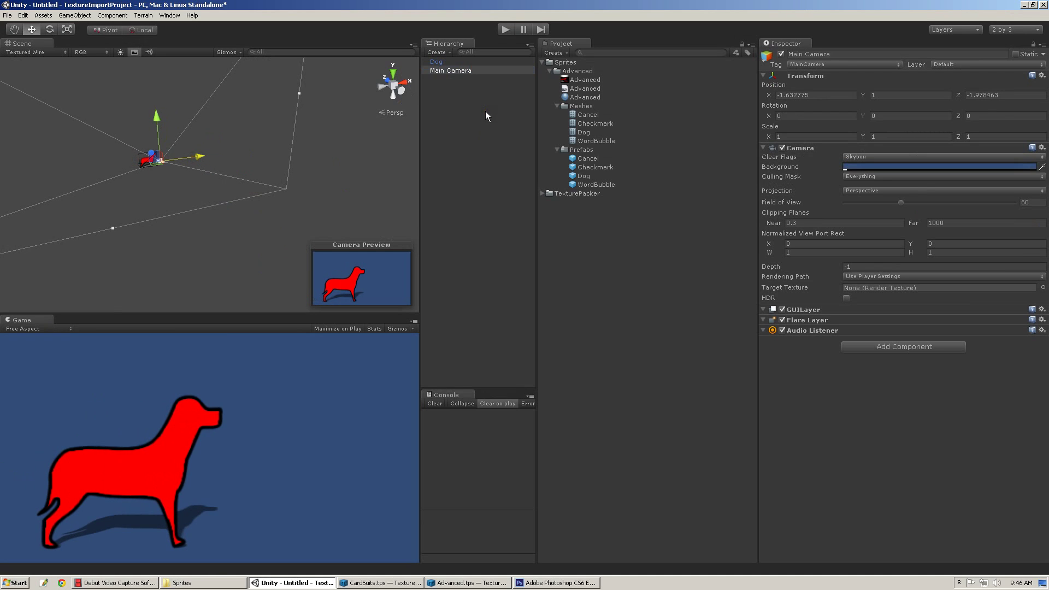
double_click(467, 63)
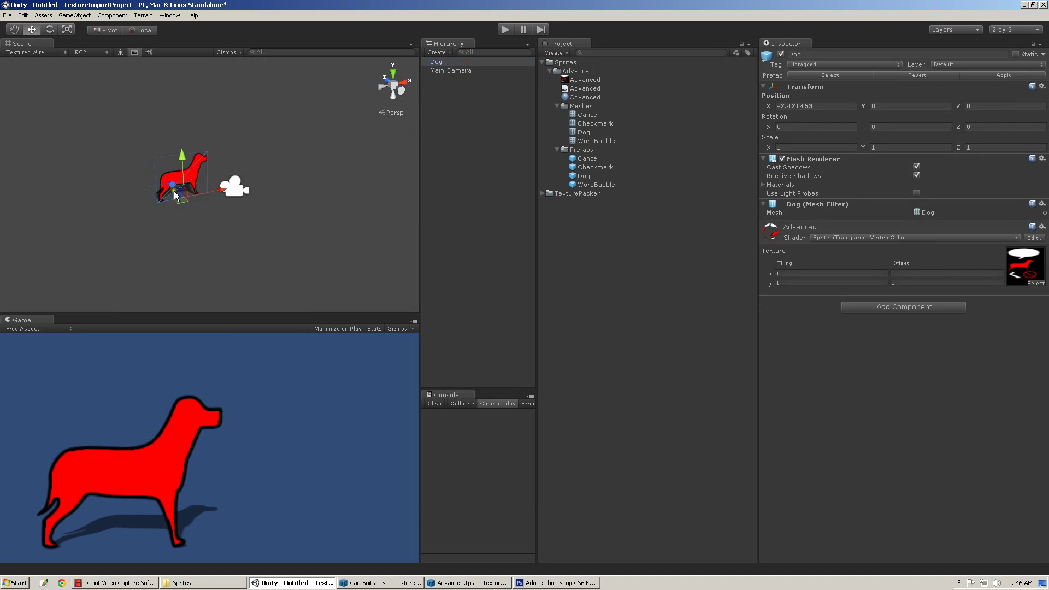
click(444, 61)
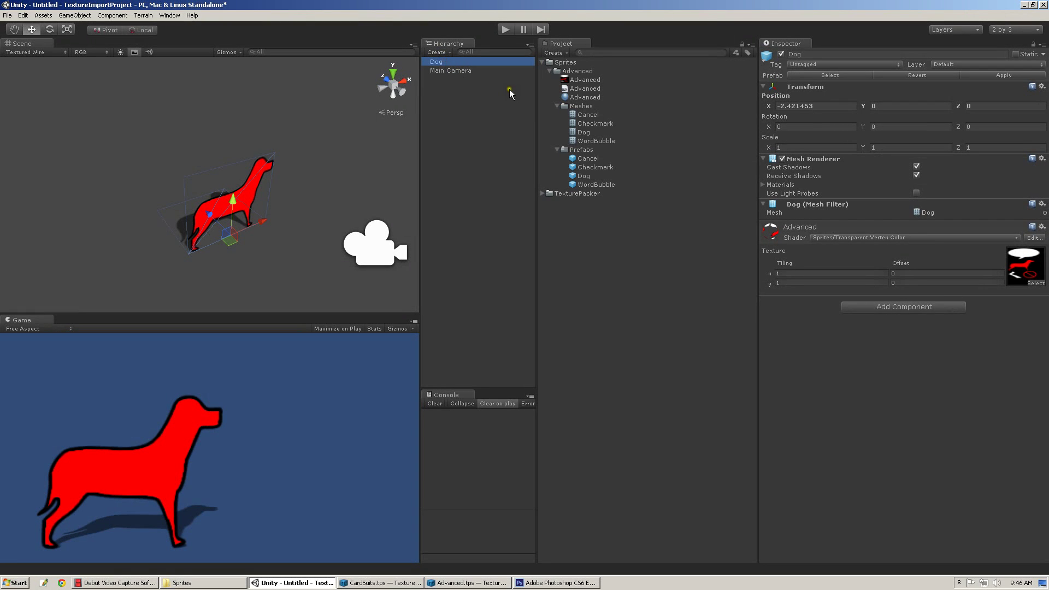
key(Delete)
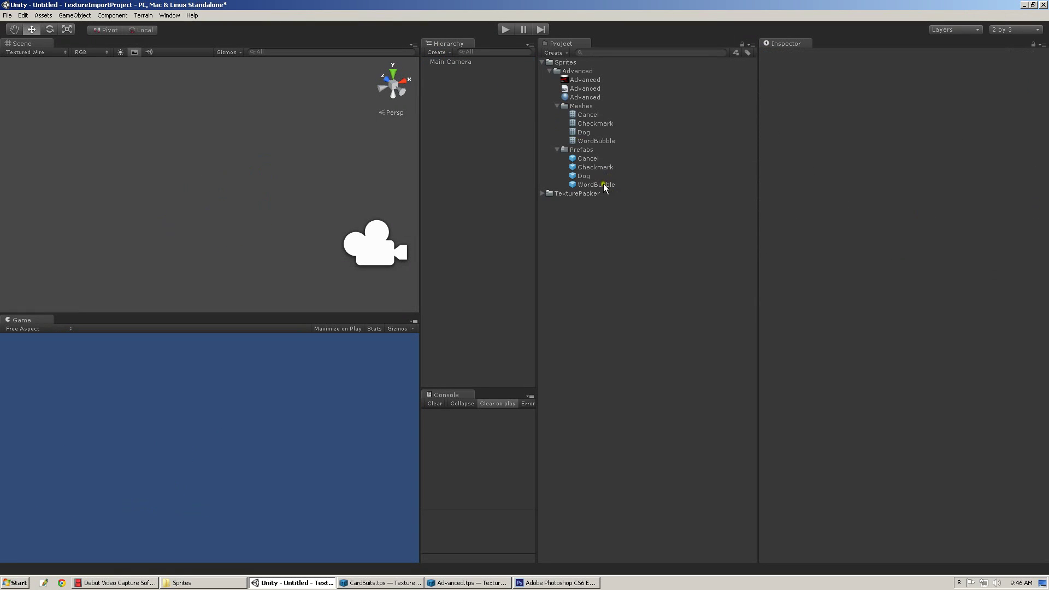
Step: Add a Checkmark prefab instance and rotate the Checkmark mesh 90° with MeshTweaker
drag(596, 166, 464, 149)
scroll(205, 211, up, 3)
scroll(206, 211, down, 2)
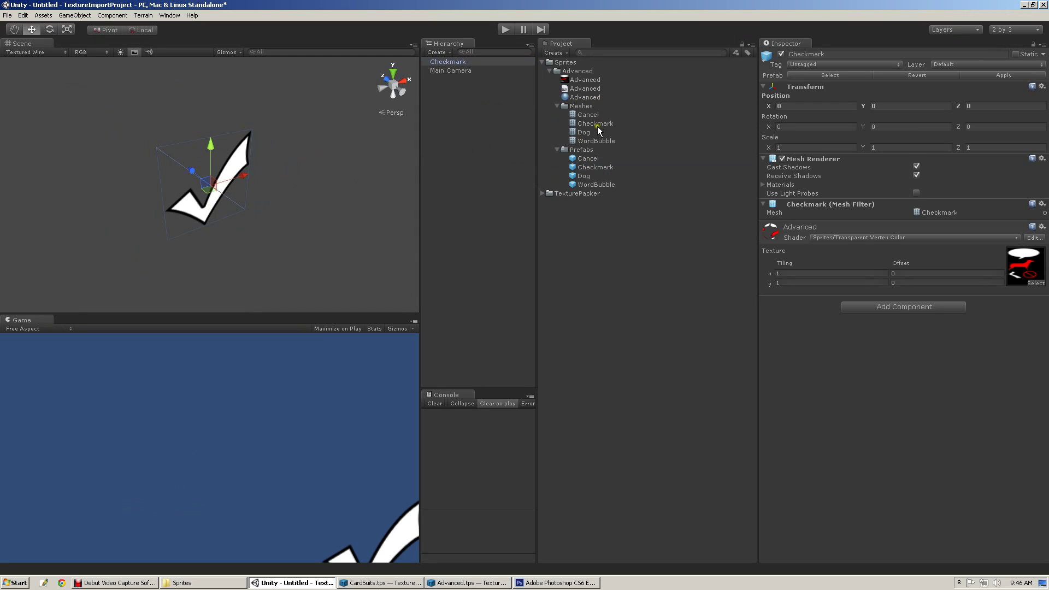
click(594, 123)
right_click(594, 123)
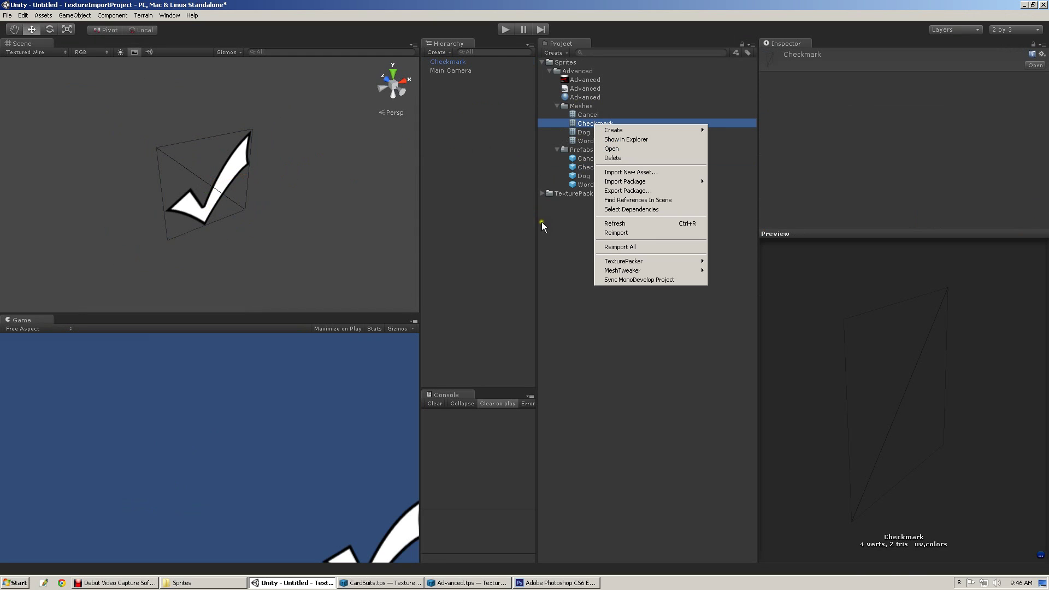
mouse_move(630, 270)
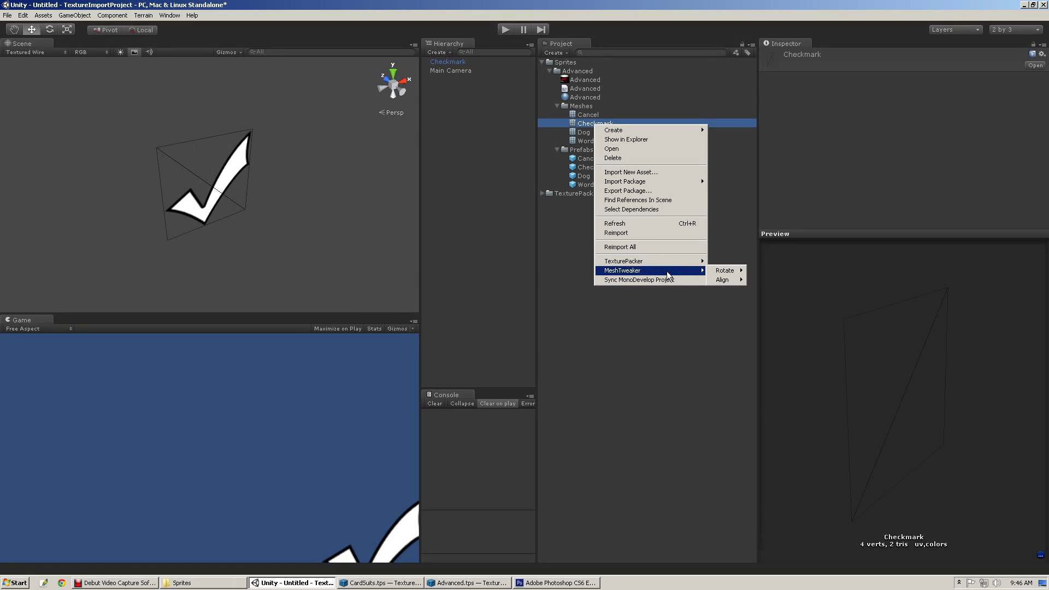
mouse_move(725, 270)
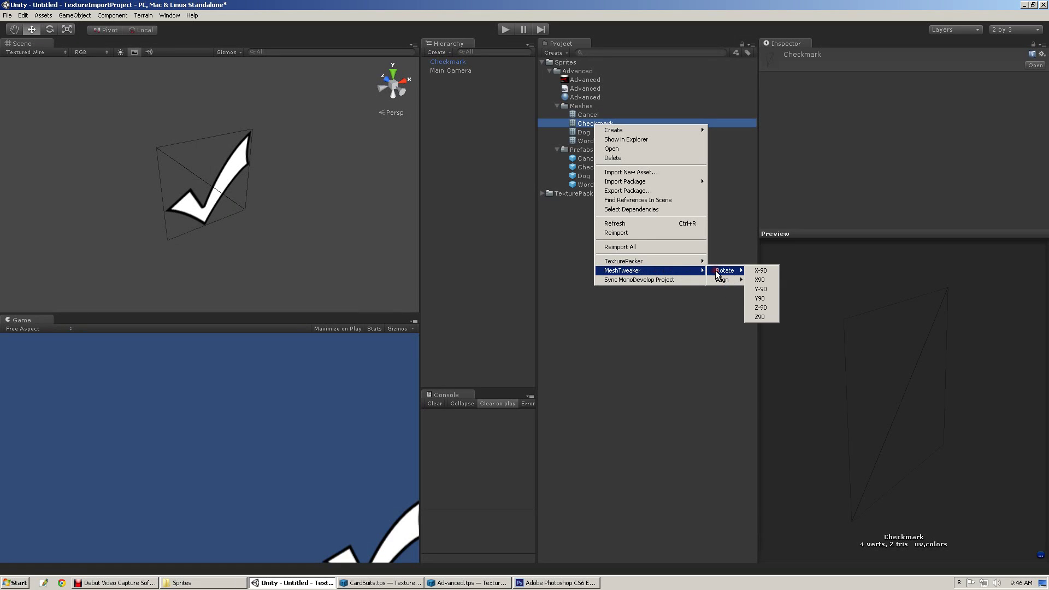
click(760, 298)
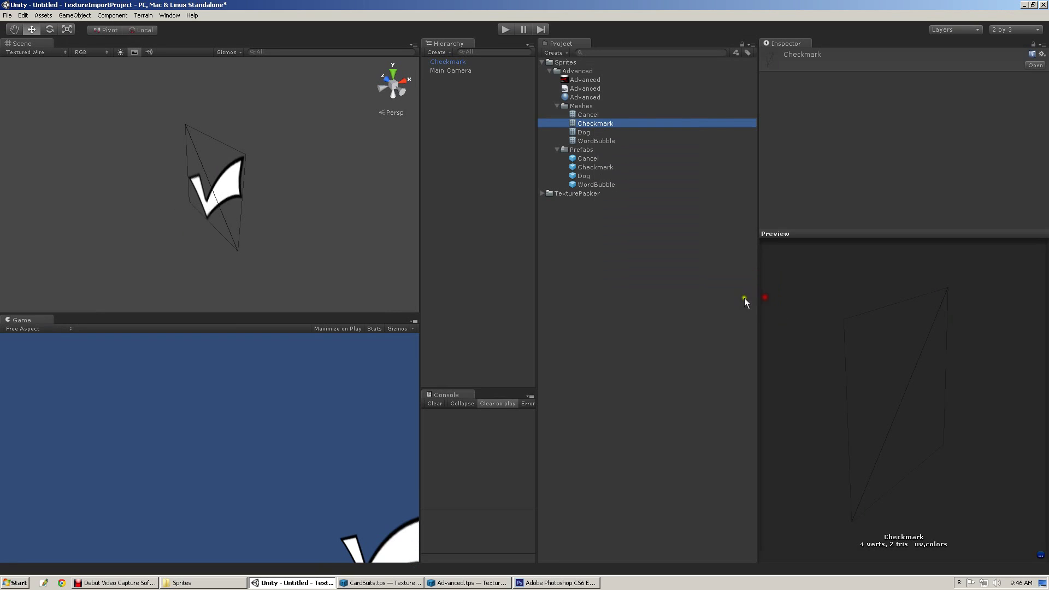
Step: Rotate the Checkmark mesh another 90° about X and view the result
right_click(617, 125)
mouse_move(677, 271)
mouse_move(750, 272)
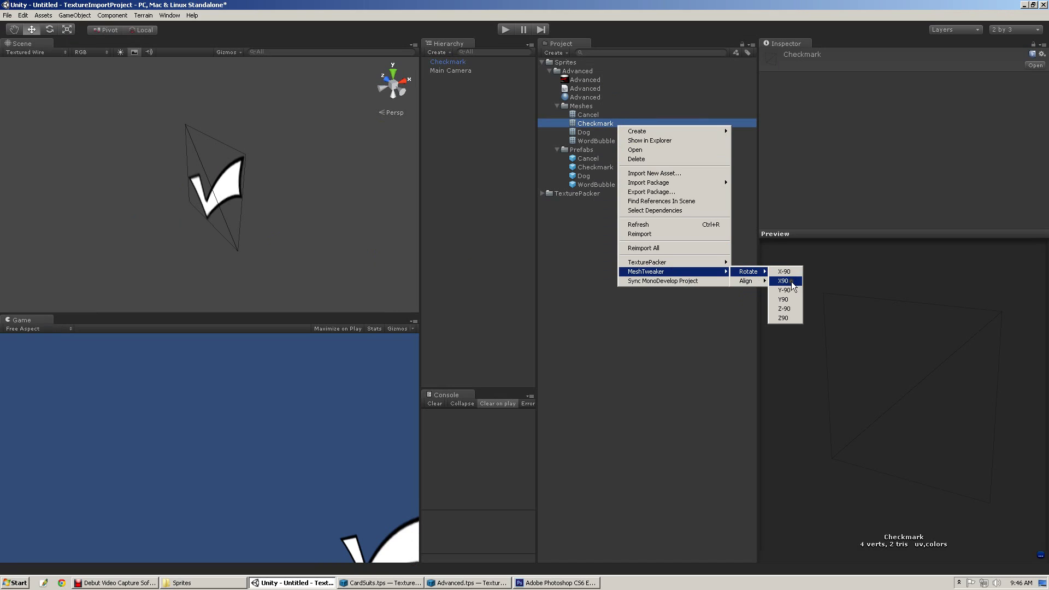
click(795, 317)
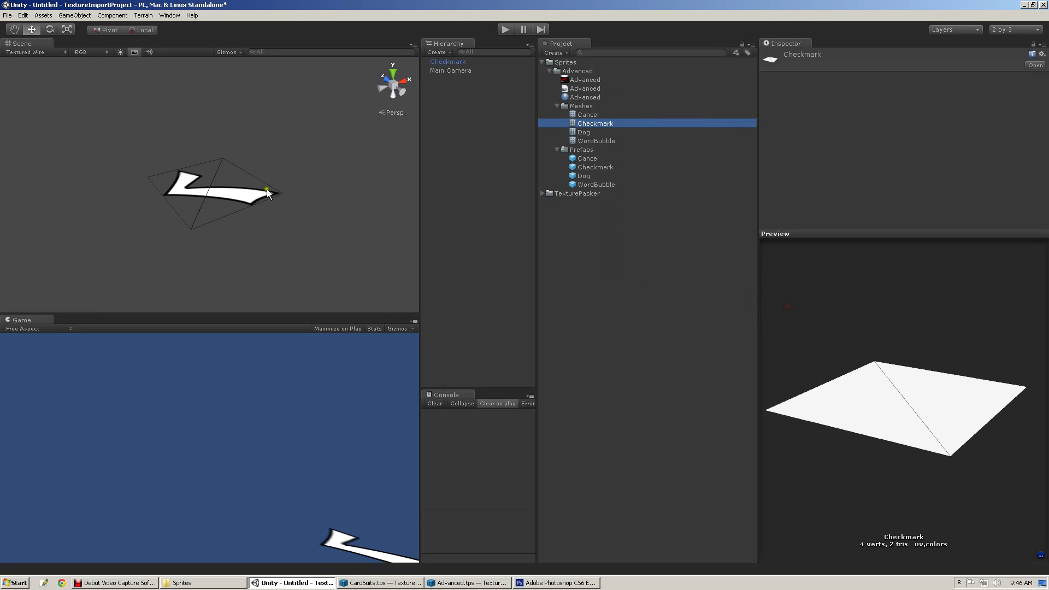
alt+drag(241, 183, 208, 188)
click(209, 188)
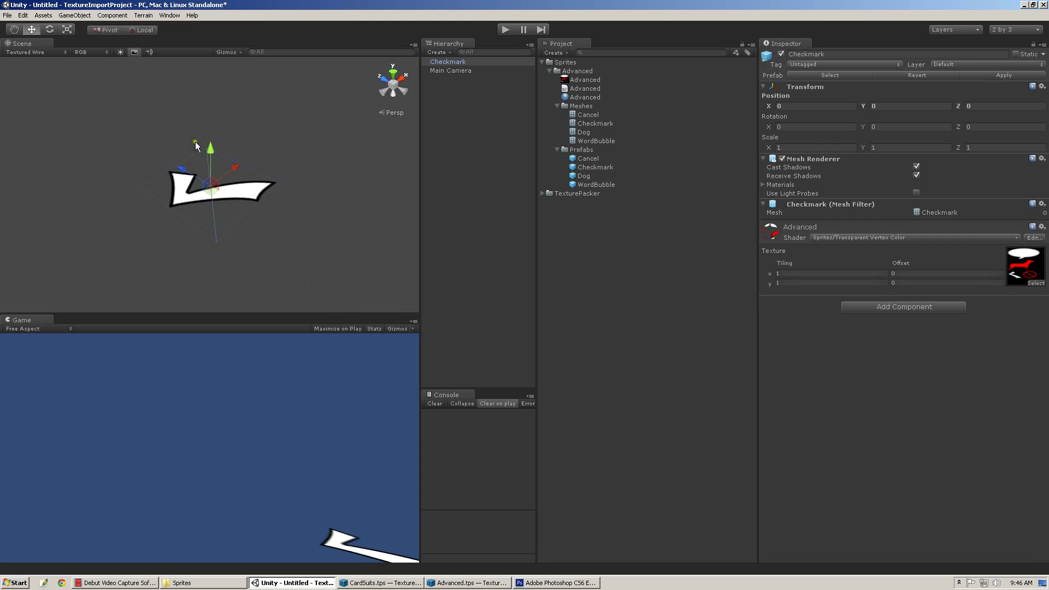
Step: Rotate all four Advanced meshes together 90° about X with MeshTweaker > Rotate > X90
click(590, 116)
shift+click(592, 139)
right_click(592, 140)
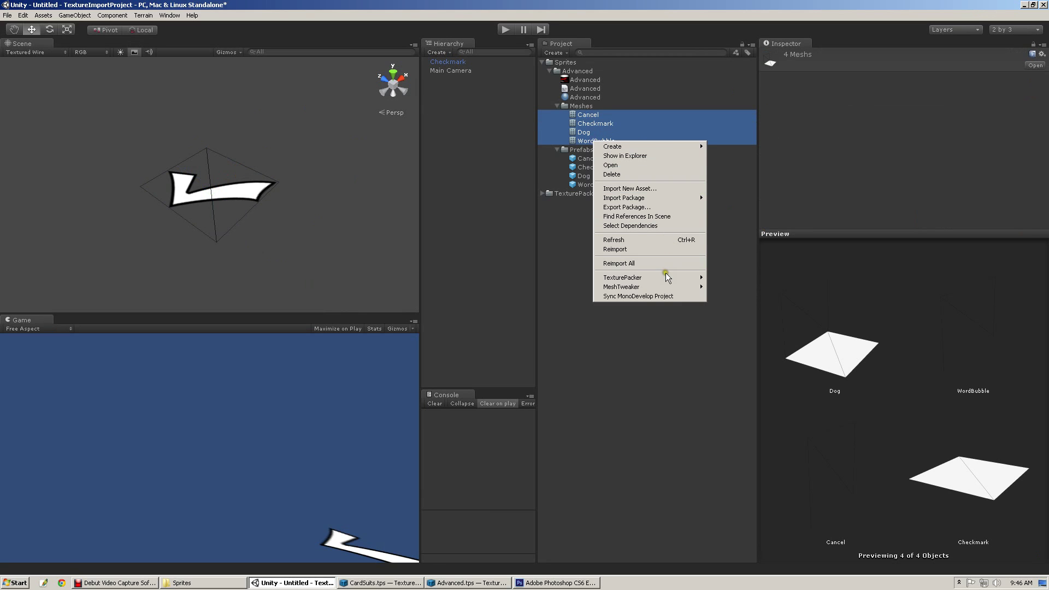
mouse_move(666, 286)
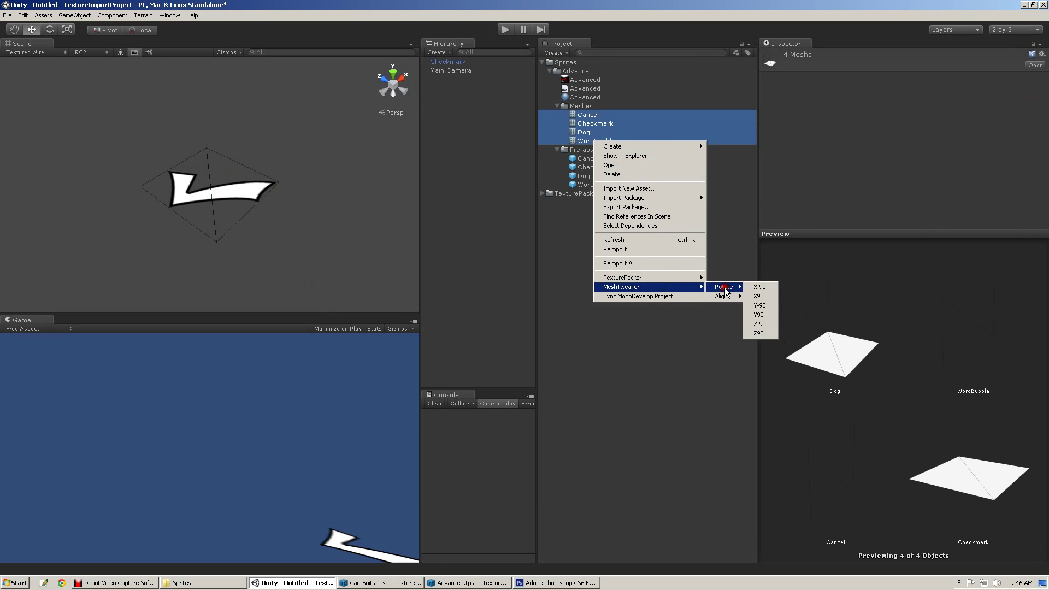
click(758, 295)
mouse_move(418, 150)
alt+mouse_down()
mouse_move(413, 163)
mouse_move(423, 133)
alt+mouse_up()
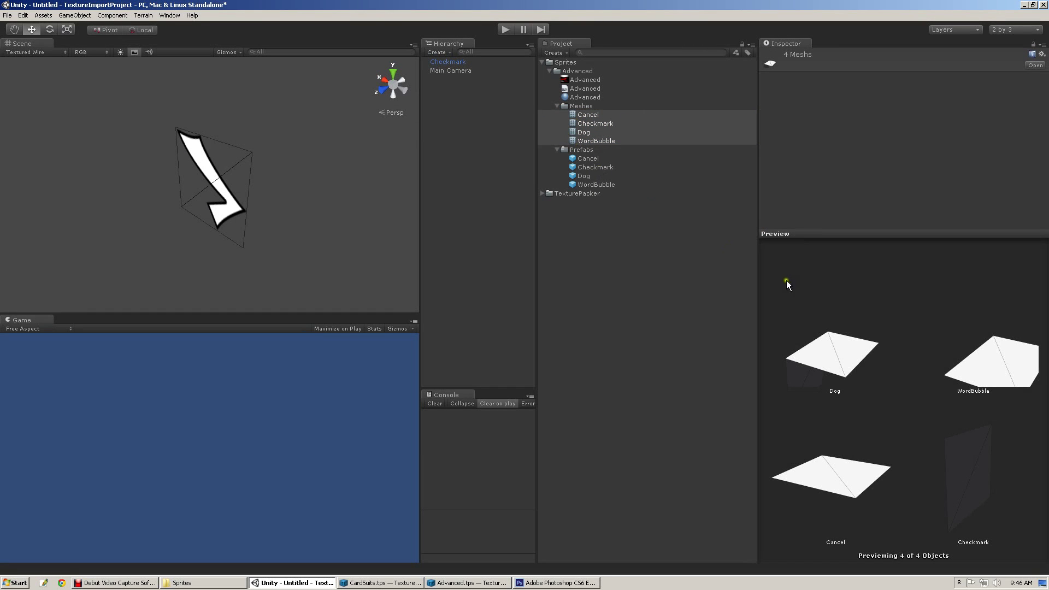
drag(801, 295, 859, 326)
Step: Select the Advanced sprite sheet data asset and bring up its context menu
click(597, 141)
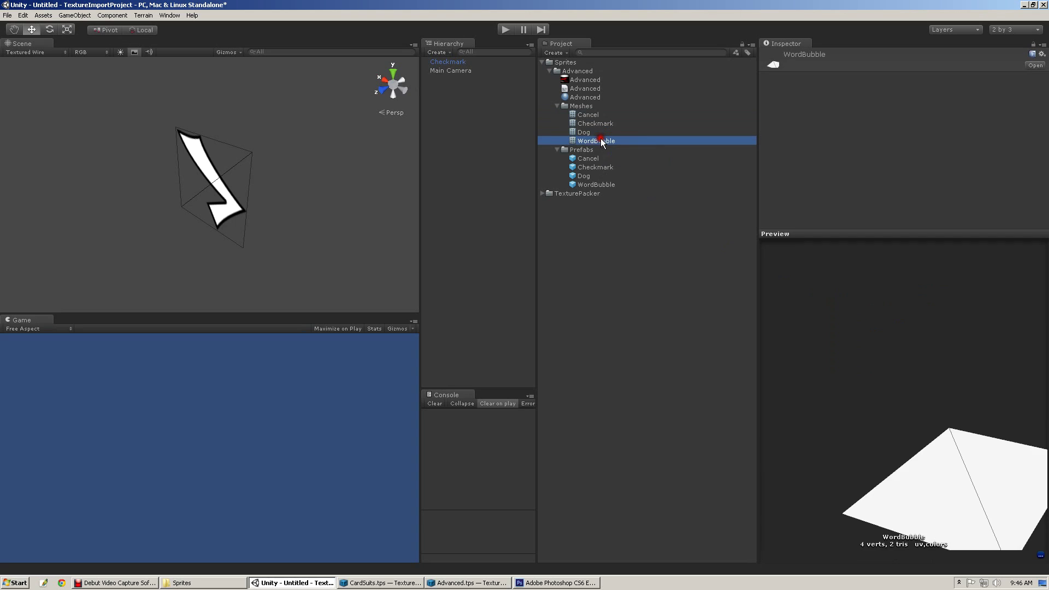
click(593, 106)
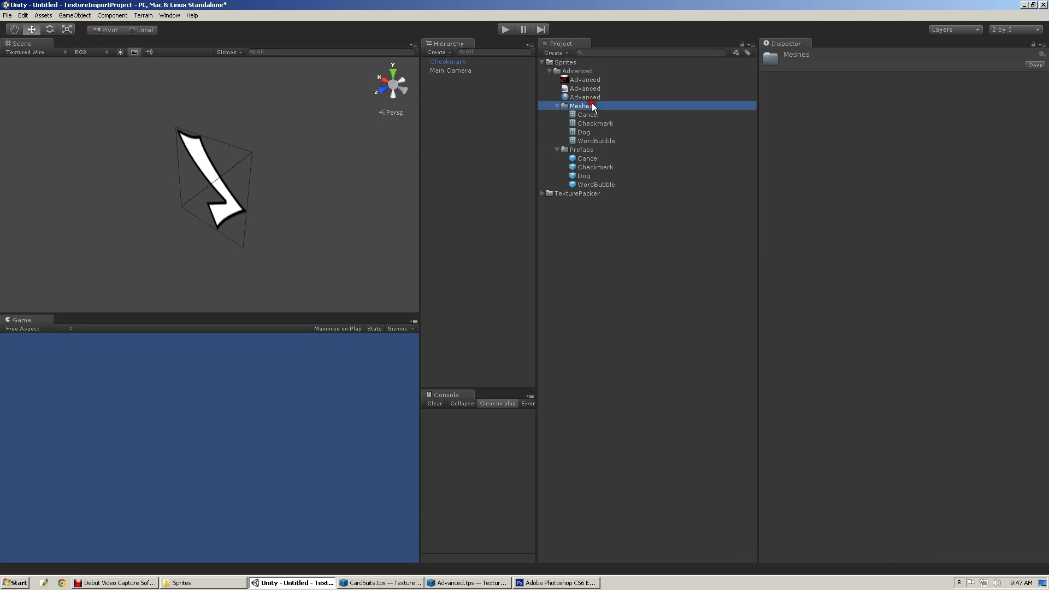
click(590, 89)
right_click(589, 91)
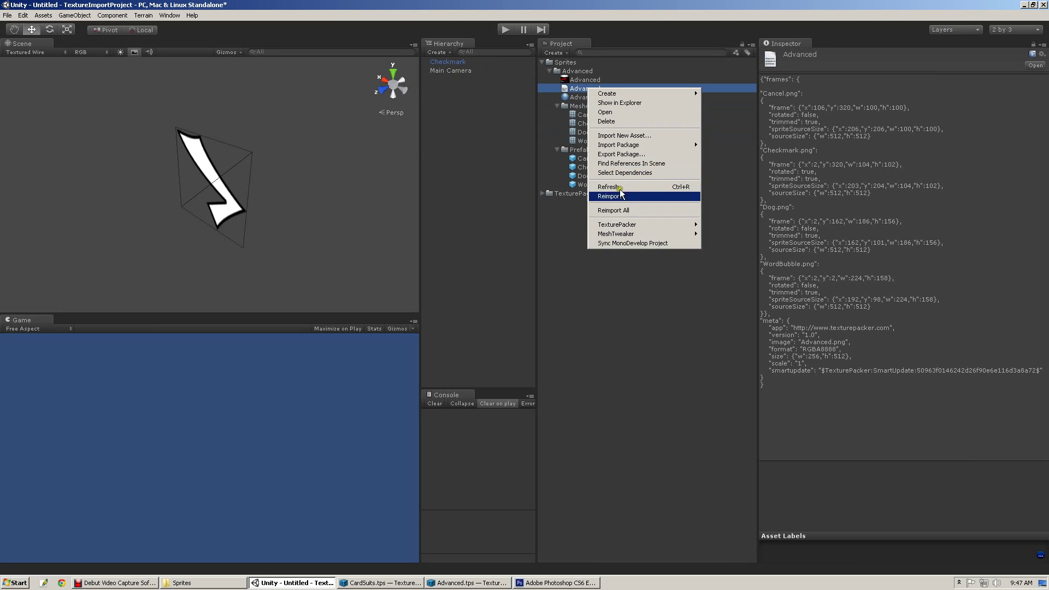
Step: Run TexturePacker > Process to Meshes, then orbit and zoom to check the upright checkmark
mouse_move(648, 224)
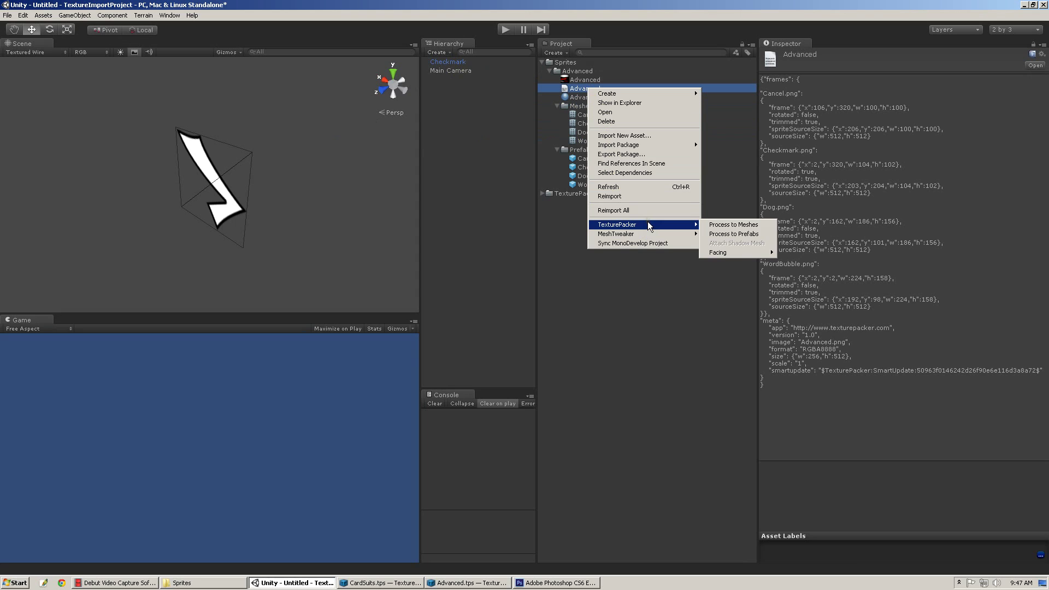
click(748, 224)
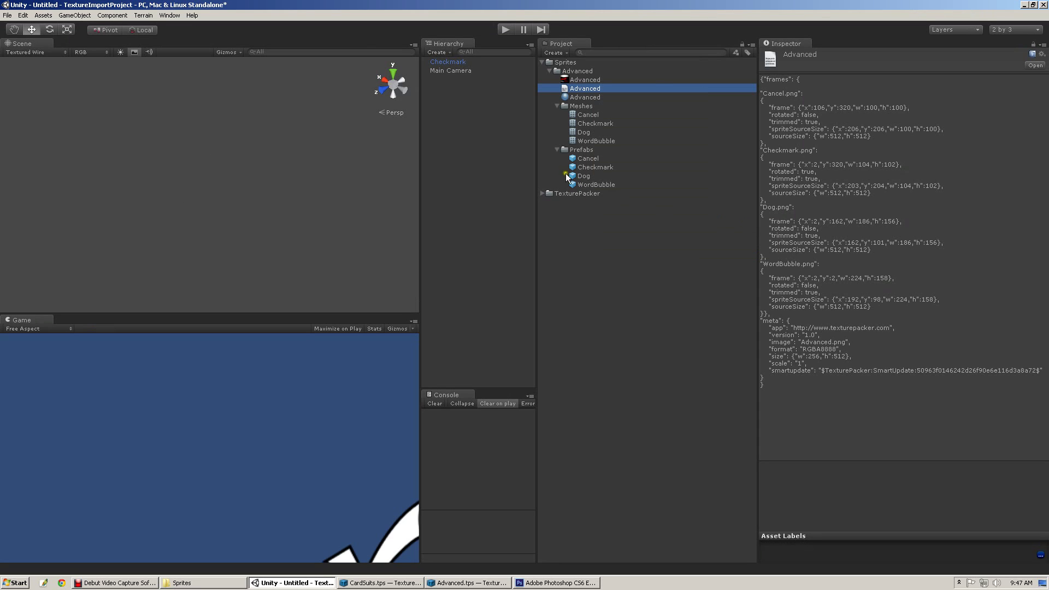
click(457, 61)
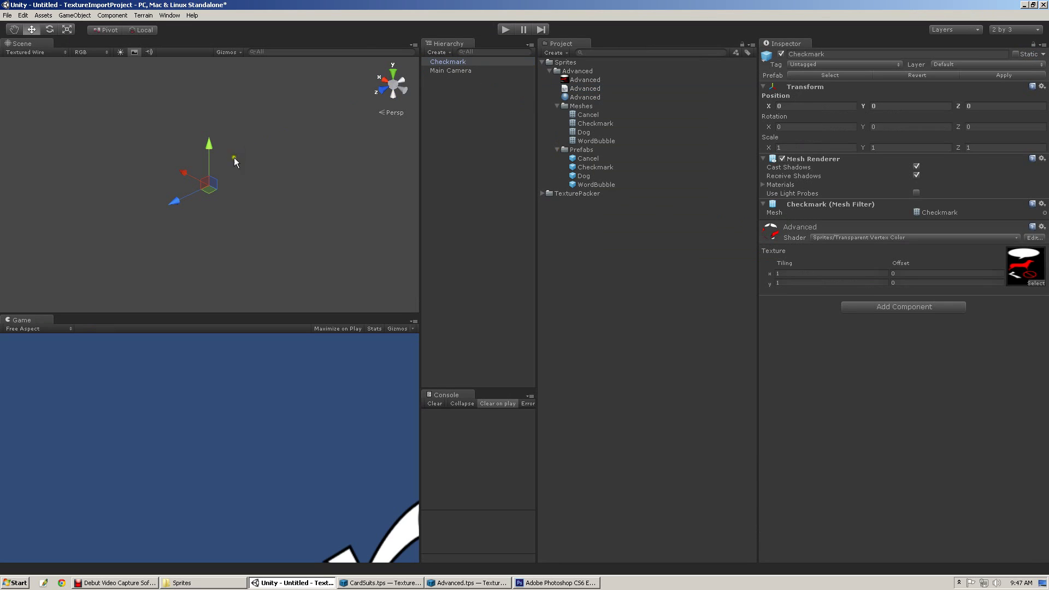
alt+drag(186, 189, 391, 136)
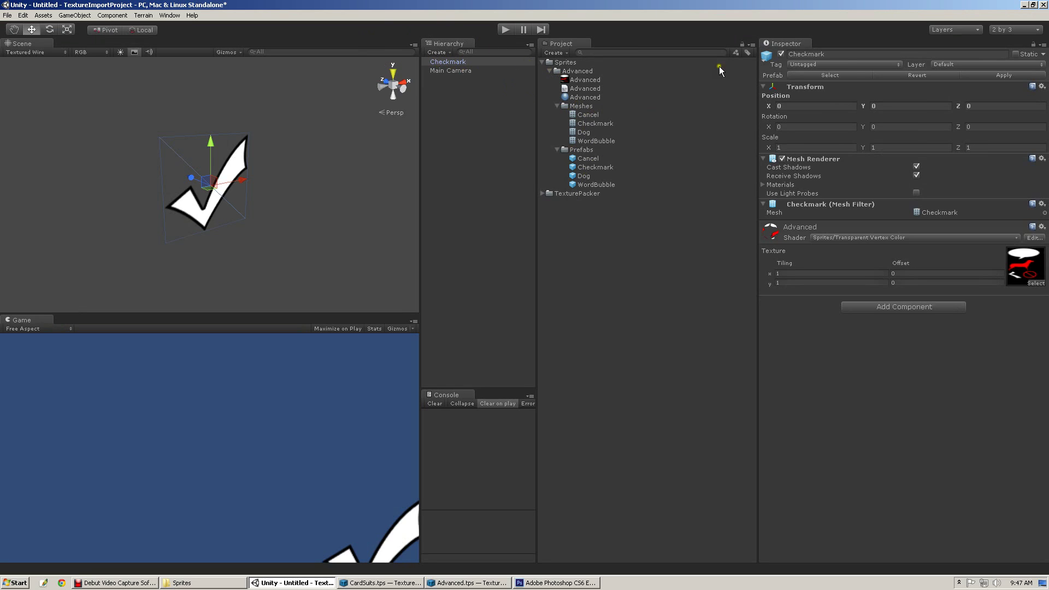
click(306, 210)
click(186, 172)
alt+right_drag(185, 172, 580, 141)
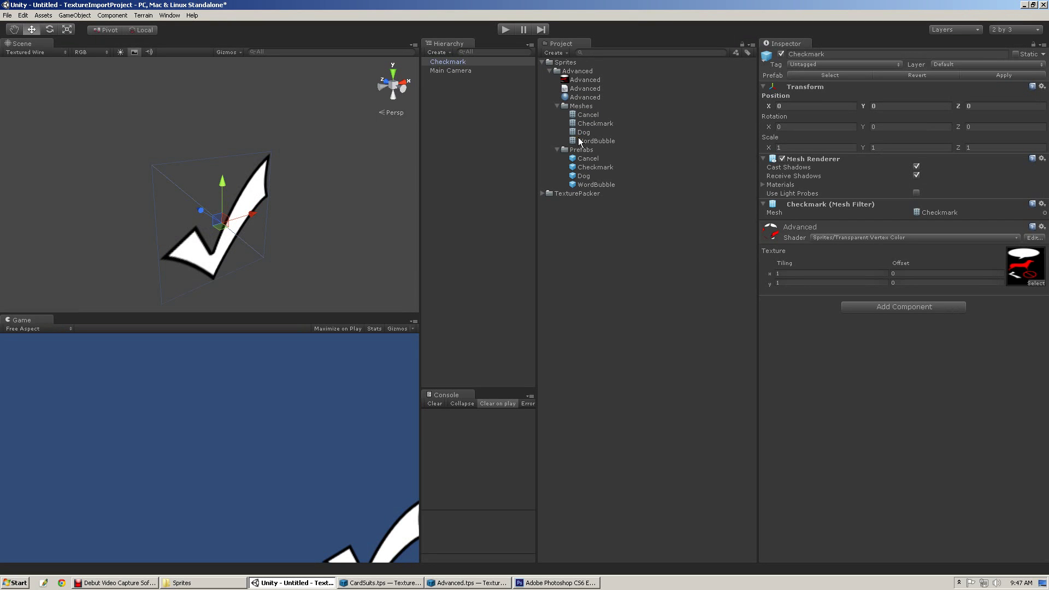
Step: Set the Checkmark mesh's TexturePacker facing to Up
right_click(591, 123)
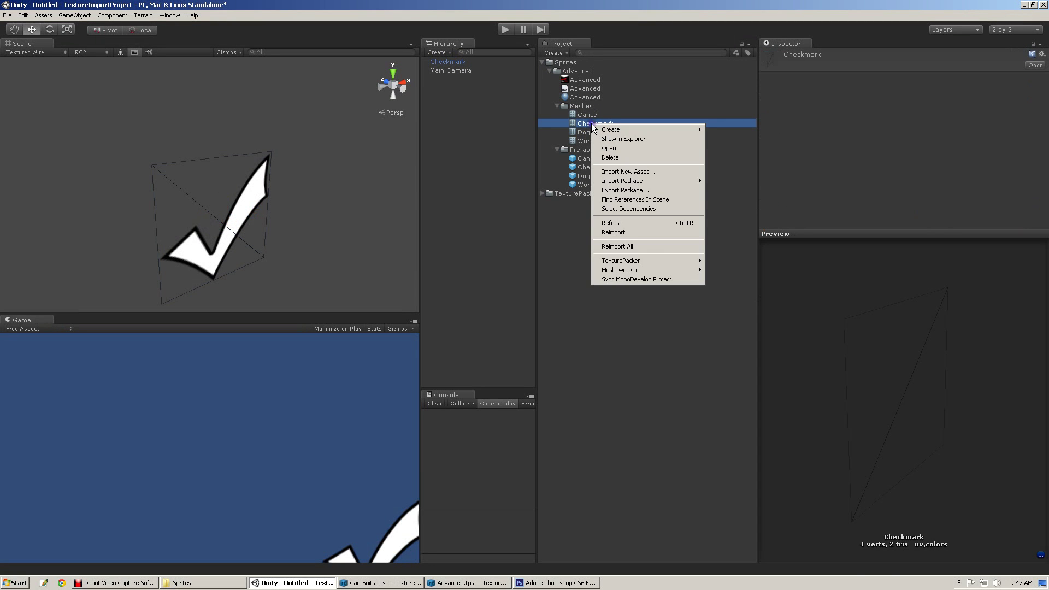
mouse_move(638, 261)
mouse_move(741, 289)
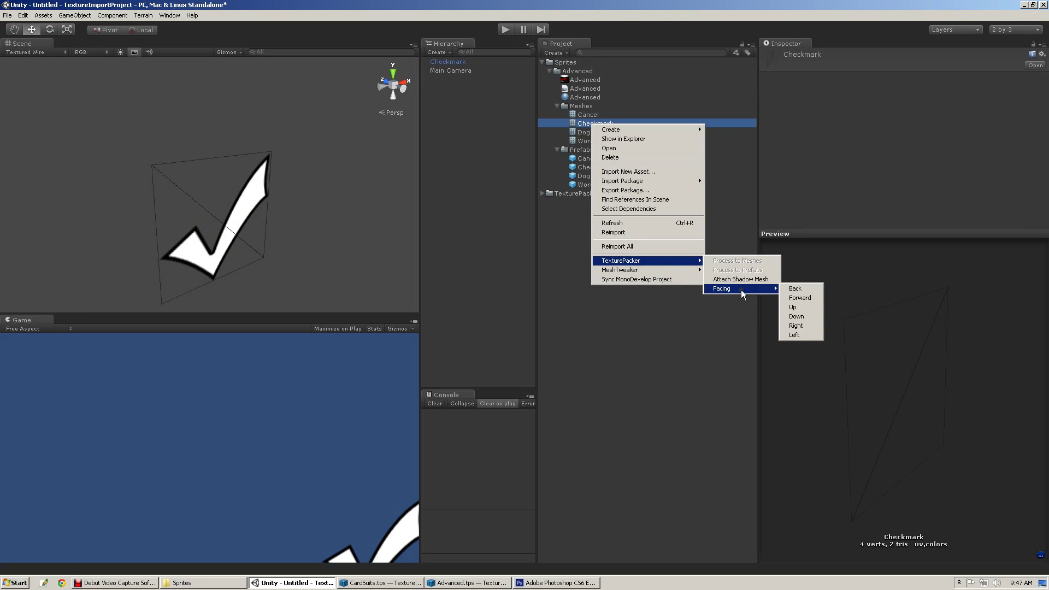
click(793, 307)
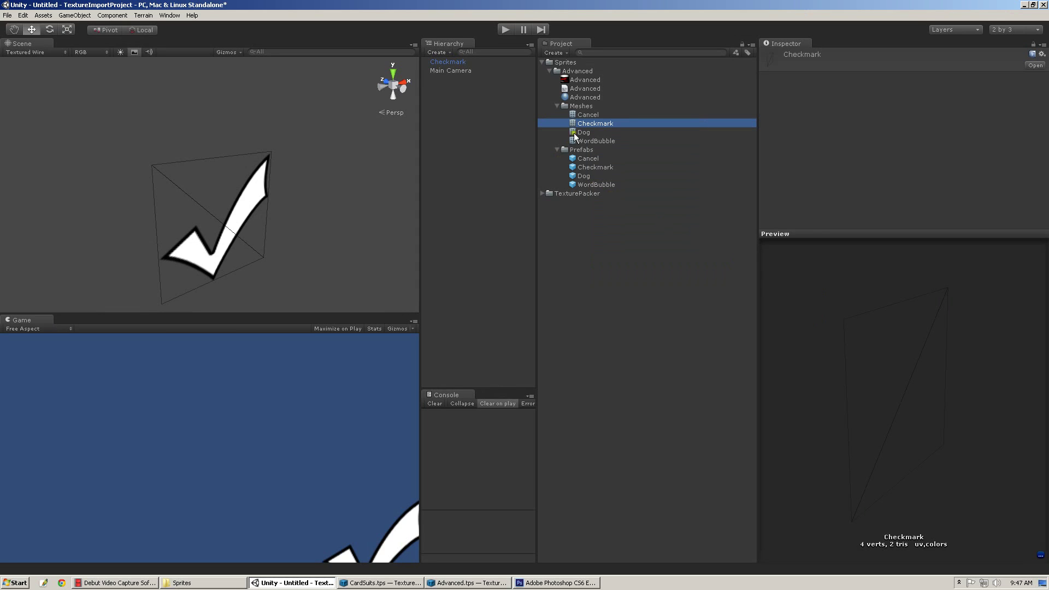
Step: Rebuild the meshes from the Advanced sprite data and view the flat checkmark in the scene
click(582, 89)
right_click(583, 88)
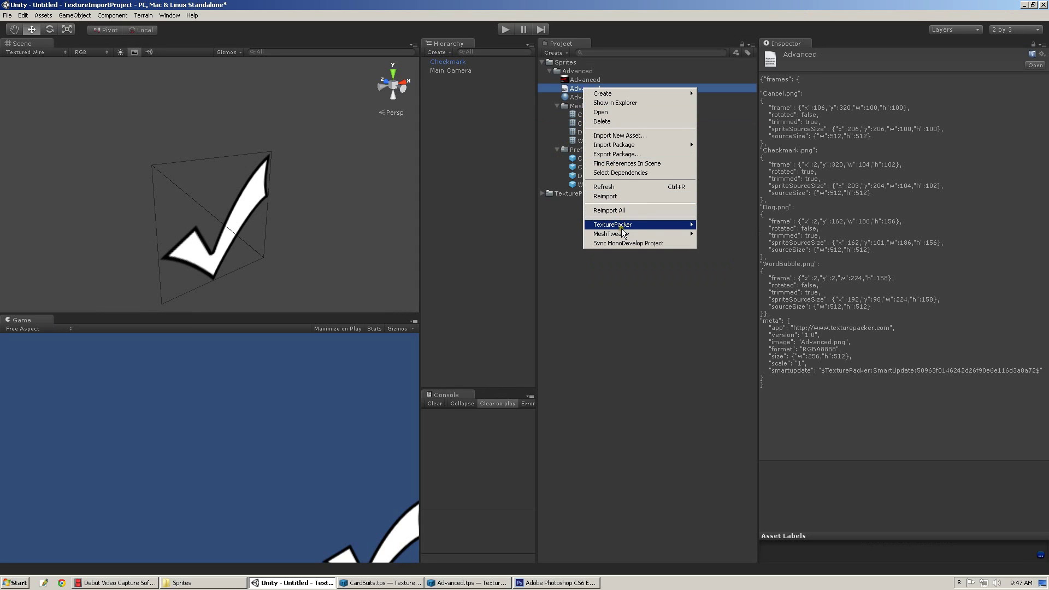
click(724, 225)
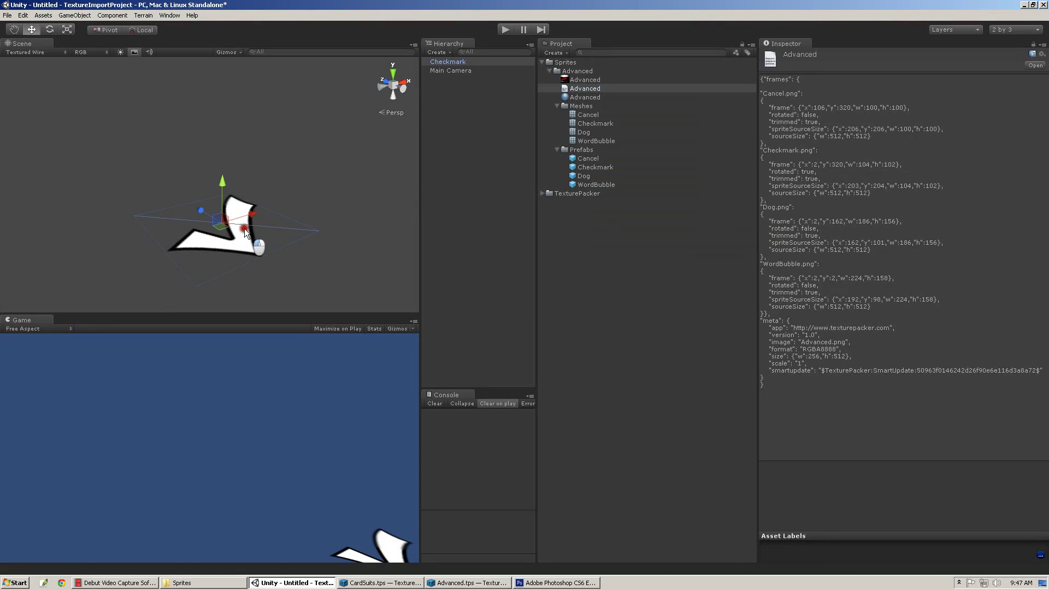
click(244, 229)
mouse_move(296, 214)
alt+mouse_down()
mouse_move(259, 159)
mouse_move(200, 224)
mouse_move(207, 273)
mouse_move(532, 203)
mouse_move(350, 235)
mouse_move(230, 231)
mouse_move(288, 229)
alt+mouse_up()
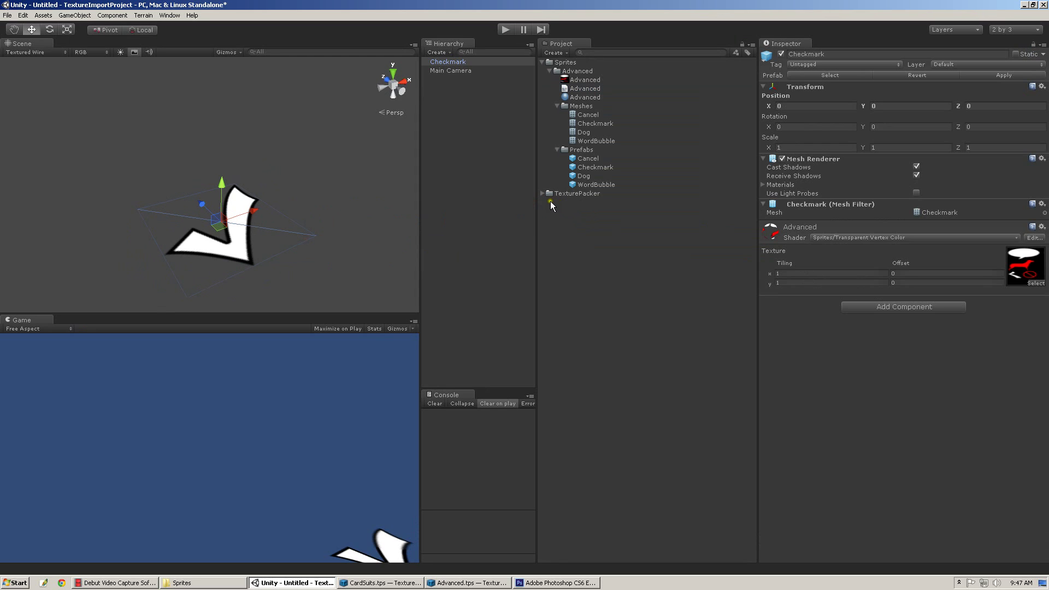
Step: Collapse the Meshes, Prefabs, Advanced and Sprites folders and clear the selection
click(558, 106)
click(557, 115)
click(549, 72)
click(543, 61)
click(555, 84)
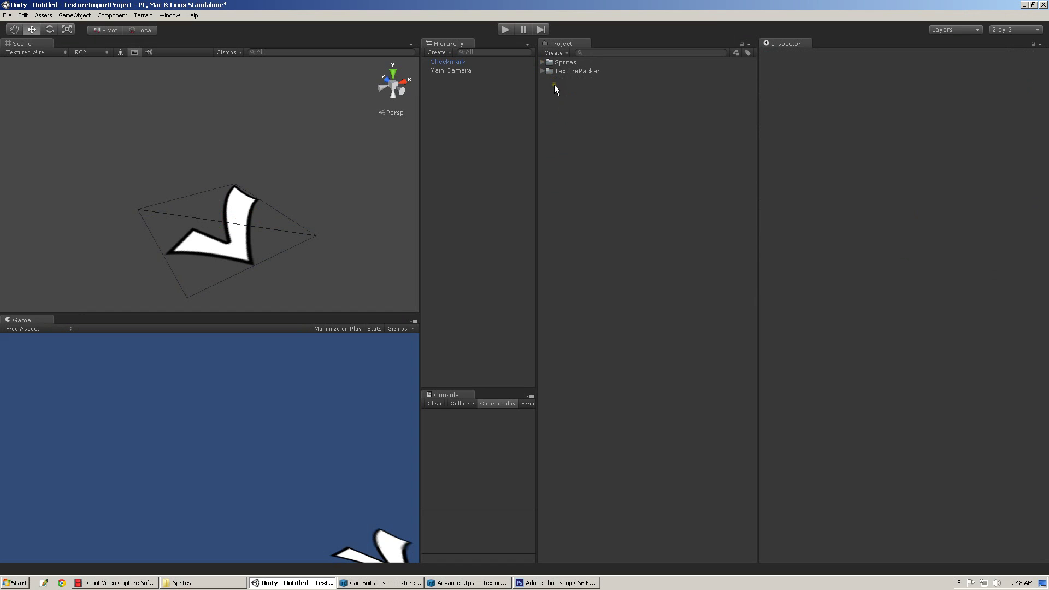
Step: Expand TexturePacker and select the three shaders in its Shaders folder
click(543, 71)
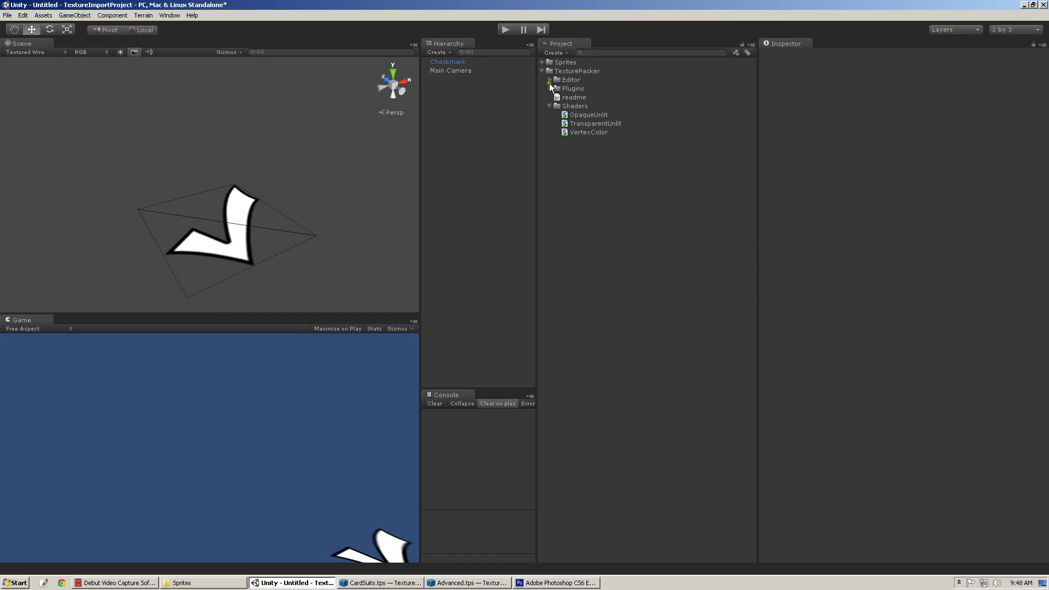
click(549, 105)
click(547, 105)
click(576, 115)
shift+click(584, 132)
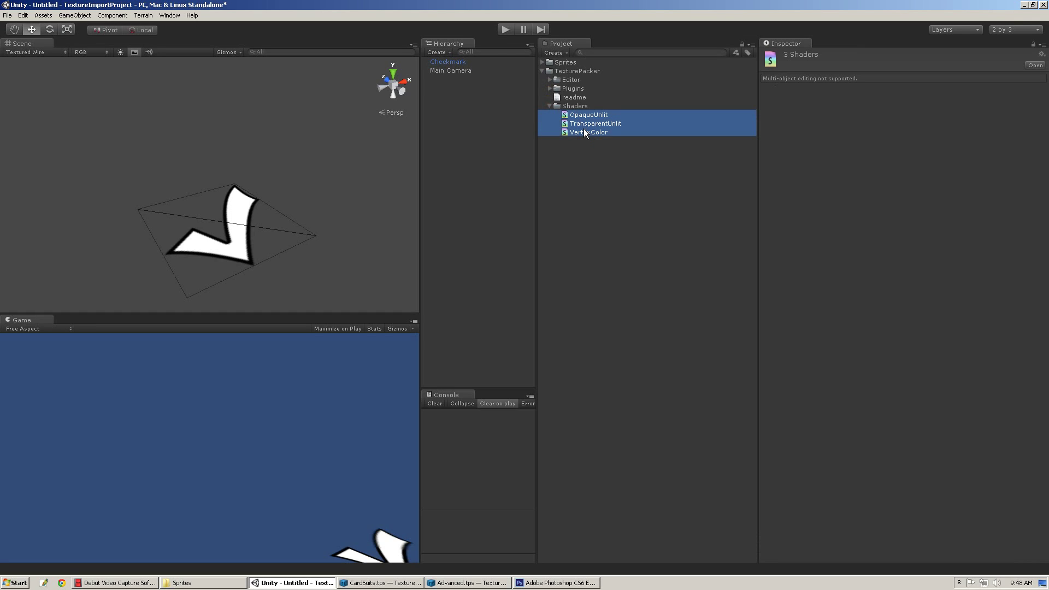
Step: Inspect the MiniJSON script source in the TexturePacker Plugins folder
click(550, 106)
click(549, 89)
click(584, 98)
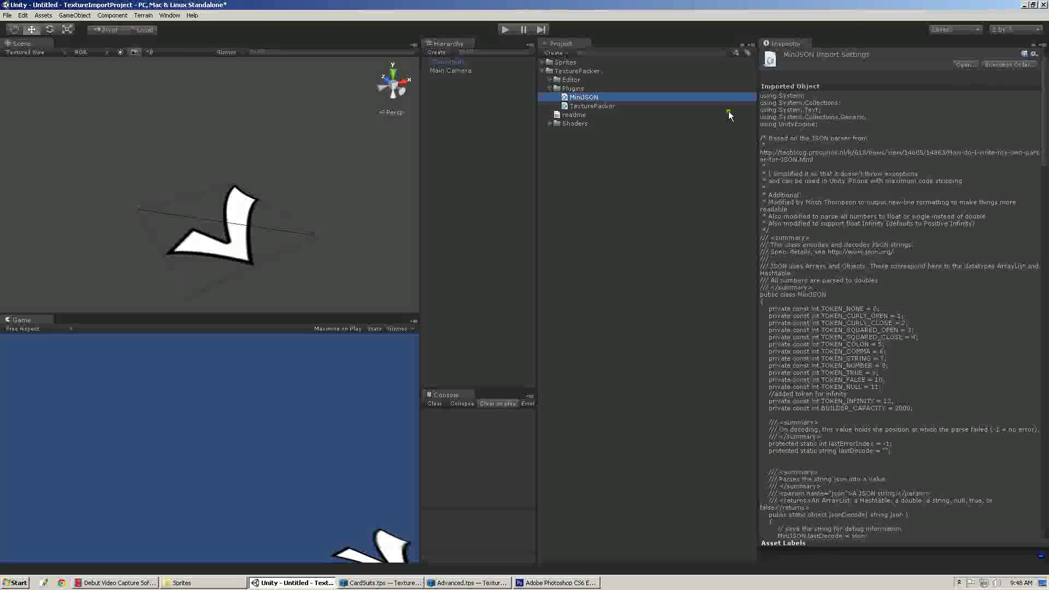
click(820, 128)
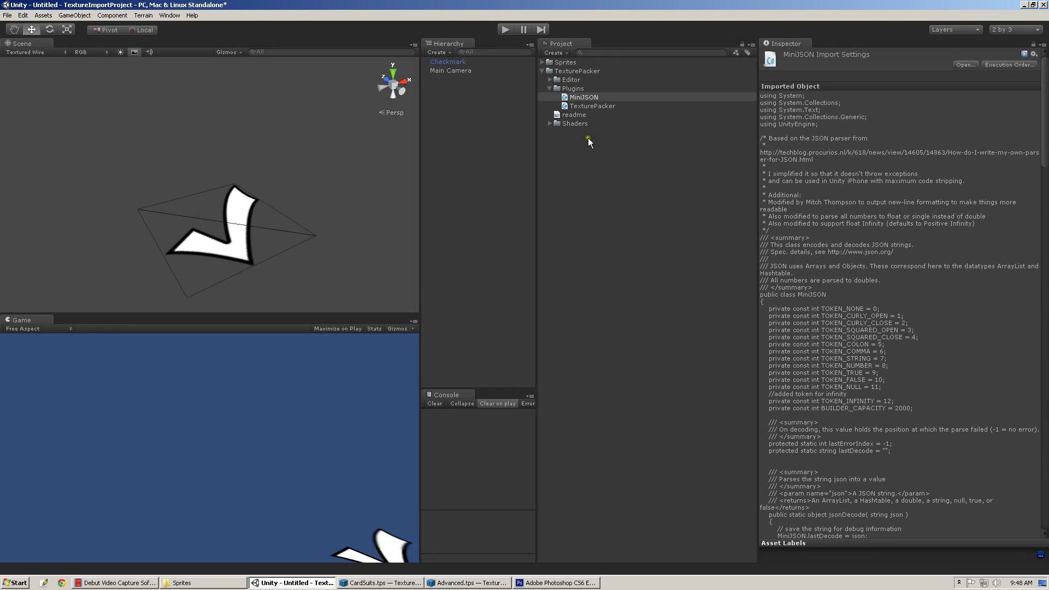
Step: Collapse the Plugins, TexturePacker and Sprites folders, then switch to the screen recorder
click(549, 89)
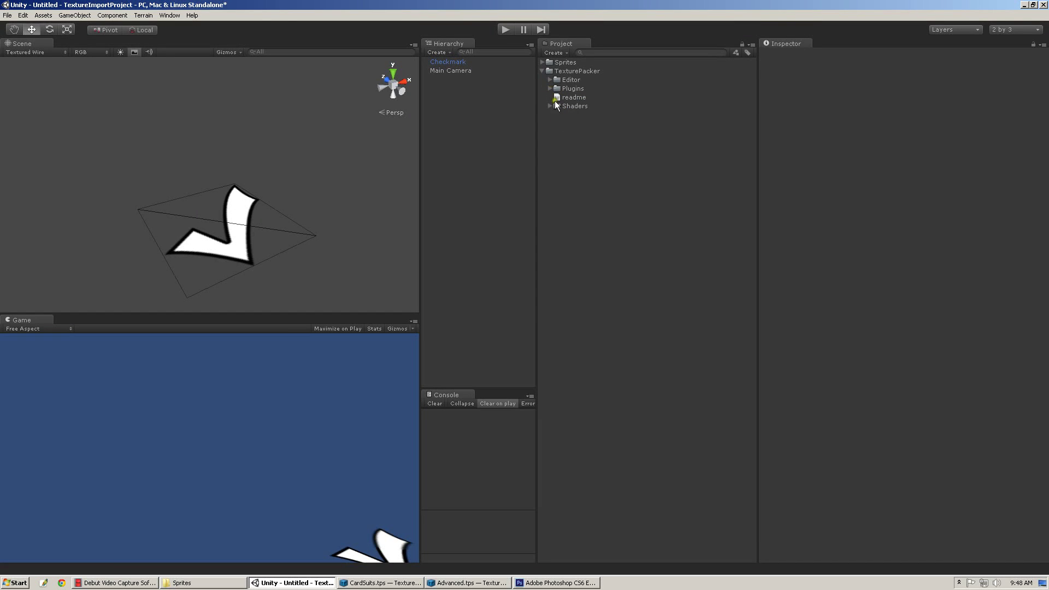
click(543, 71)
click(542, 62)
click(542, 62)
key(ctrl+F9)
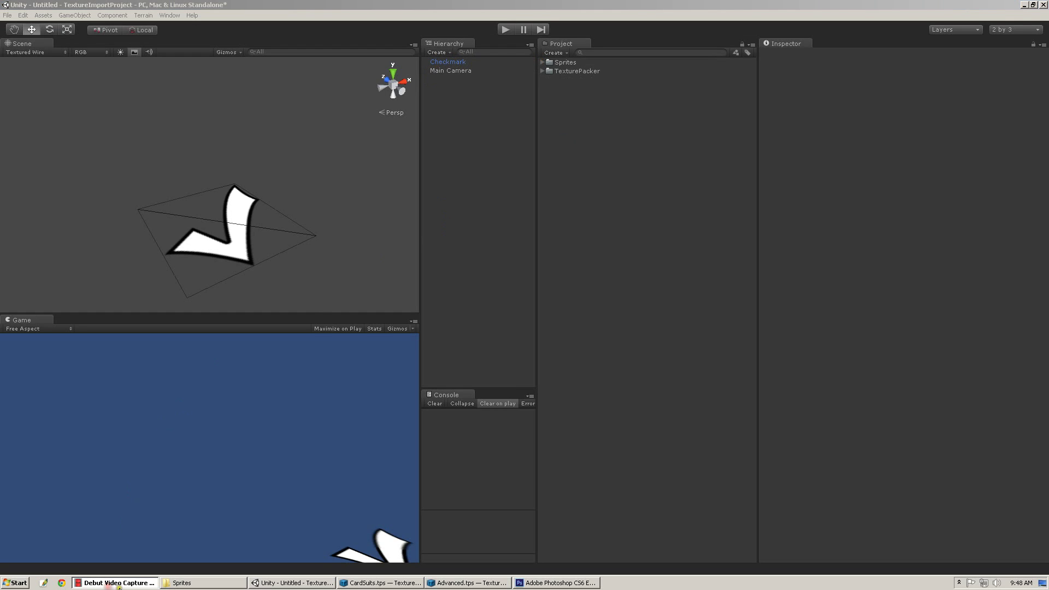